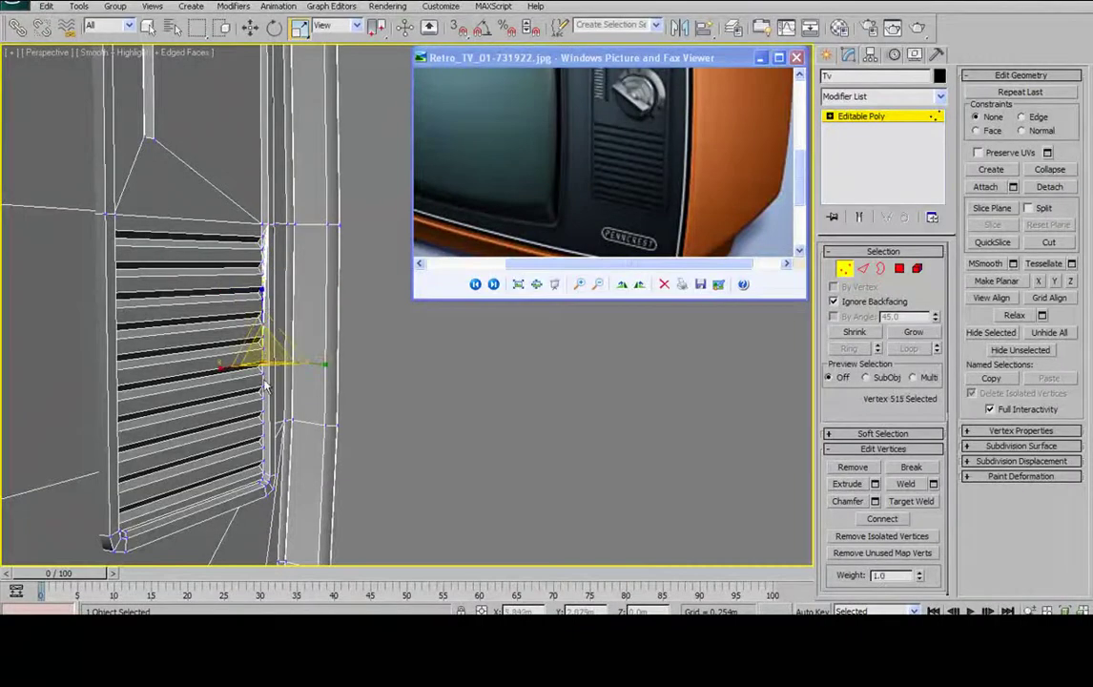
# - Add the remaining vertices down the right edge of the speaker grille to the selection and connect them
pyautogui.keyDown('ctrl'); pyautogui.click(264, 378); pyautogui.keyUp('ctrl')
pyautogui.keyDown('ctrl'); pyautogui.click(264, 390); pyautogui.keyUp('ctrl')
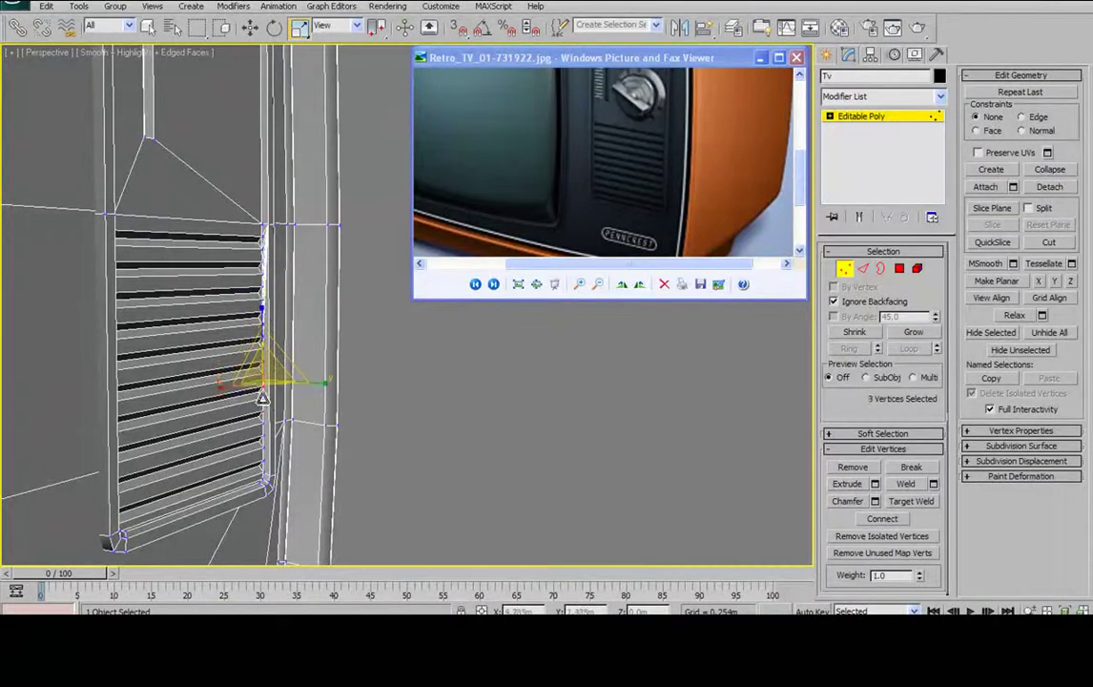
pyautogui.keyDown('ctrl'); pyautogui.click(264, 412); pyautogui.keyUp('ctrl')
pyautogui.keyDown('ctrl'); pyautogui.click(265, 429); pyautogui.keyUp('ctrl')
pyautogui.keyDown('ctrl'); pyautogui.click(266, 442); pyautogui.keyUp('ctrl')
pyautogui.keyDown('ctrl'); pyautogui.click(263, 439); pyautogui.keyUp('ctrl')
pyautogui.keyDown('ctrl'); pyautogui.click(263, 453); pyautogui.keyUp('ctrl')
pyautogui.keyDown('ctrl'); pyautogui.click(263, 467); pyautogui.keyUp('ctrl')
pyautogui.keyDown('ctrl'); pyautogui.click(267, 480); pyautogui.keyUp('ctrl')
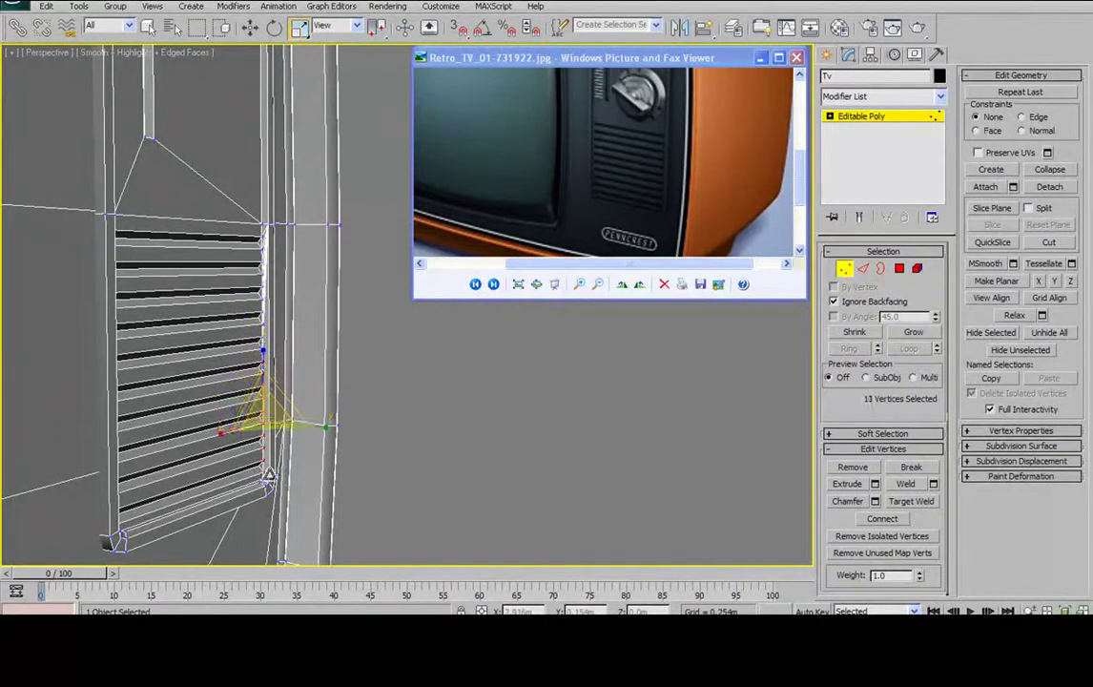
pyautogui.click(890, 522)
# - Examine the upper control panel and compare it with the slider and knobs in the reference photo
pyautogui.keyDown('alt'); pyautogui.moveTo(489, 399); pyautogui.dragTo(402, 418, button='middle'); pyautogui.keyUp('alt')
pyautogui.keyDown('alt'); pyautogui.moveTo(332, 303); pyautogui.dragTo(303, 282, button='middle'); pyautogui.keyUp('alt')
pyautogui.moveTo(310, 139); pyautogui.dragTo(334, 283, button='middle')
pyautogui.moveTo(229, 276); pyautogui.dragTo(291, 237, button='middle')
pyautogui.click(901, 269)
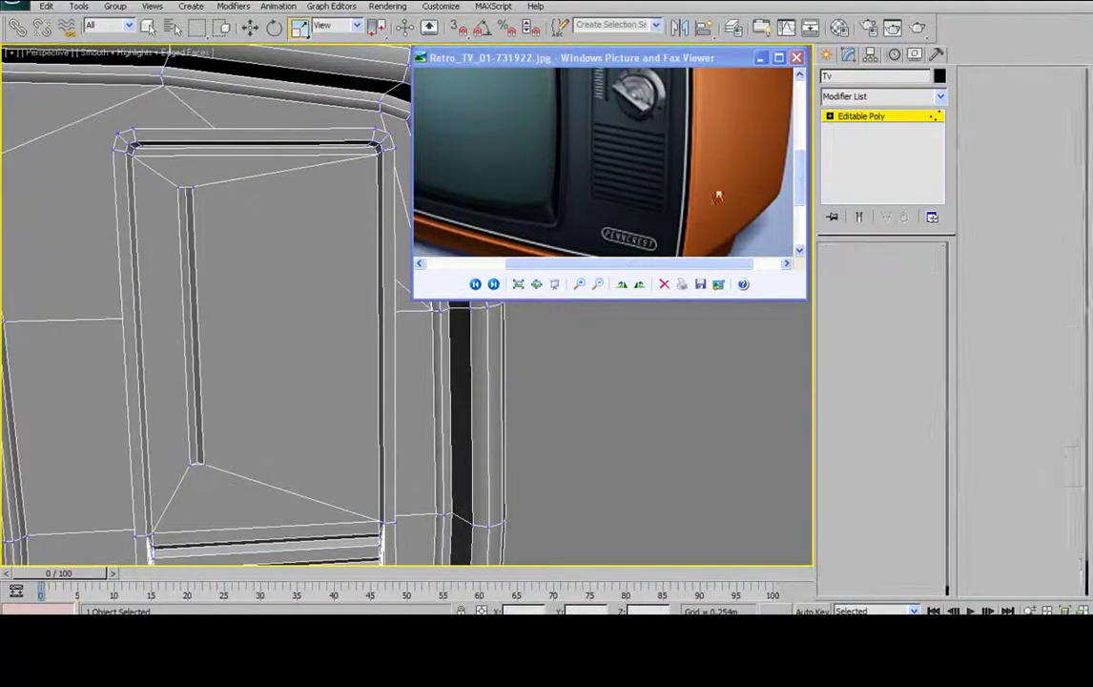
pyautogui.click(679, 161)
pyautogui.scroll(-1, 673, 159)
pyautogui.moveTo(658, 124); pyautogui.dragTo(661, 202)
pyautogui.moveTo(629, 142); pyautogui.dragTo(641, 117)
pyautogui.scroll(-2, 630, 175)
pyautogui.scroll(4, 625, 172)
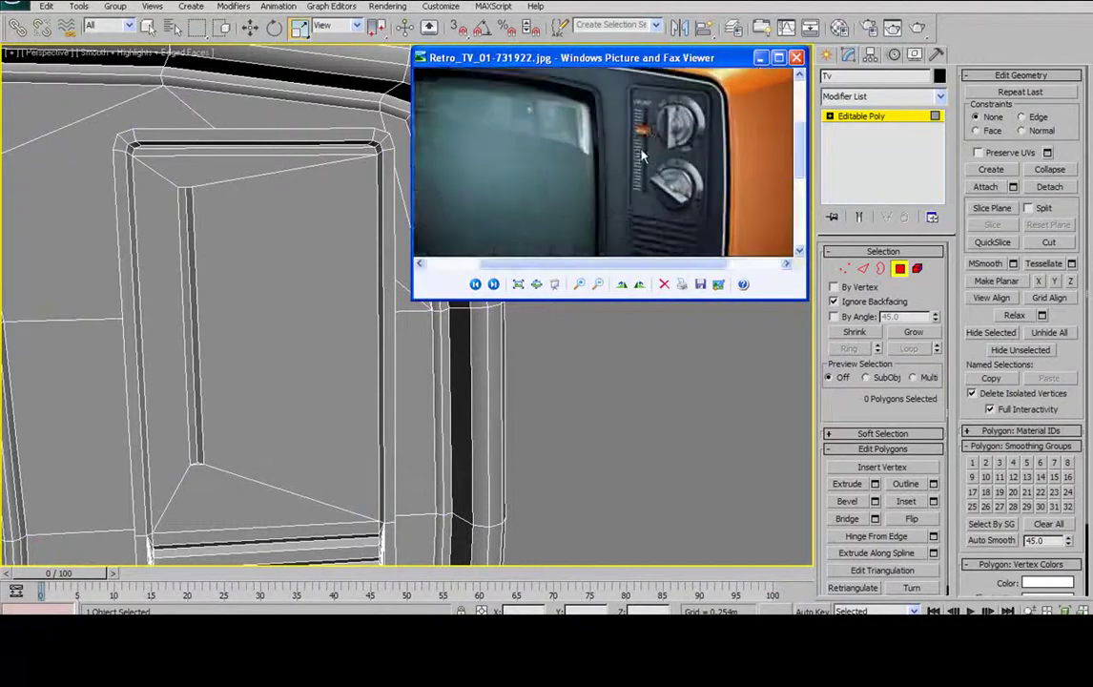
pyautogui.scroll(1, 620, 179)
# - Clone the two polygons of the slider slot as an element and position the copy just in front of the panel
pyautogui.click(194, 241)
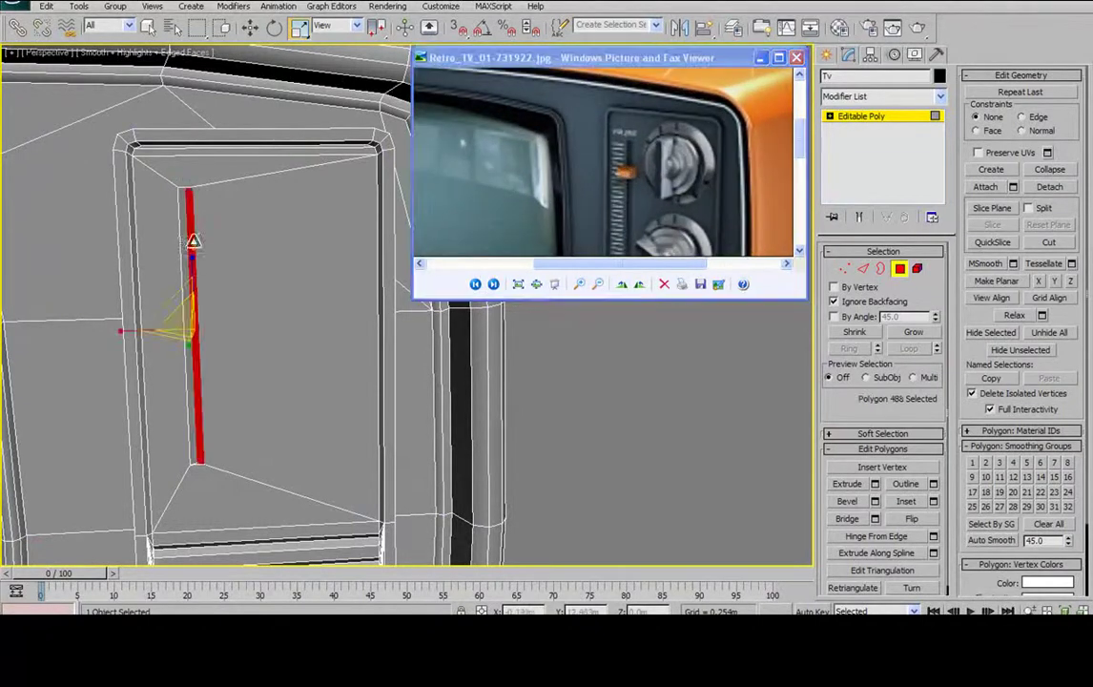
pyautogui.keyDown('ctrl'); pyautogui.click(185, 242); pyautogui.keyUp('ctrl')
pyautogui.keyDown('alt'); pyautogui.moveTo(185, 241); pyautogui.dragTo(218, 296, button='middle'); pyautogui.keyUp('alt')
pyautogui.click(250, 29)
pyautogui.moveTo(221, 299); pyautogui.dragTo(227, 295)
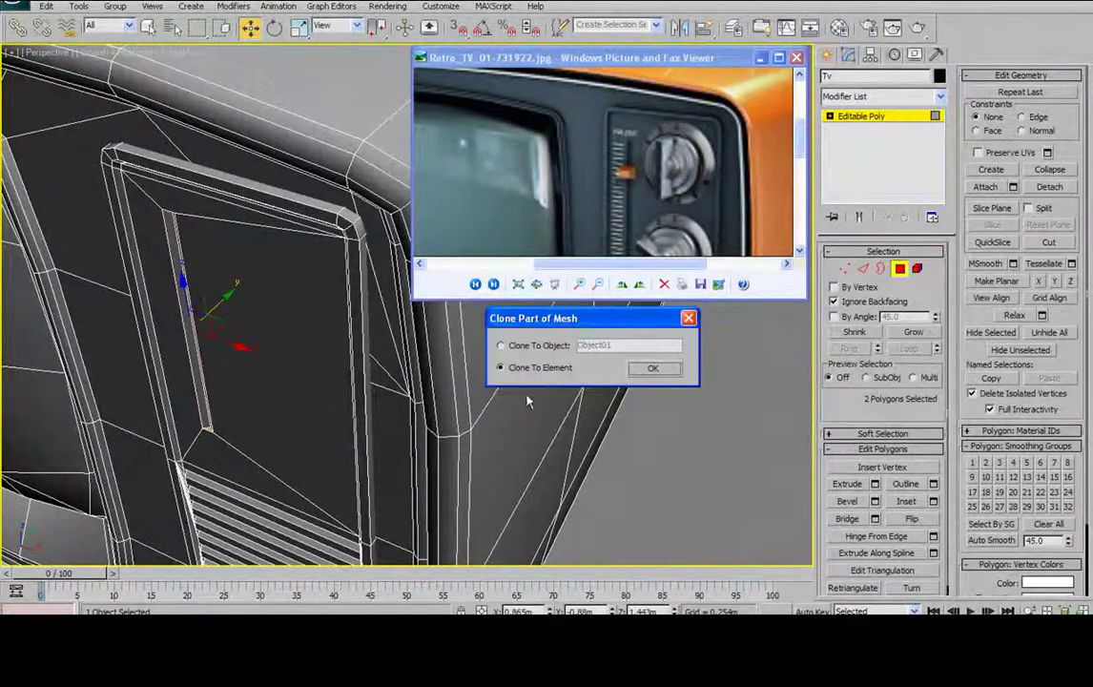
pyautogui.click(653, 368)
pyautogui.moveTo(279, 340)
pyautogui.keyDown('alt'); pyautogui.mouseDown(button='middle')
pyautogui.moveTo(302, 289)
pyautogui.moveTo(215, 317)
pyautogui.moveTo(237, 331)
pyautogui.mouseUp(button='middle'); pyautogui.keyUp('alt')
pyautogui.click(220, 311)
pyautogui.hotkey('ctrl', 'z')
pyautogui.moveTo(224, 302); pyautogui.dragTo(225, 308)
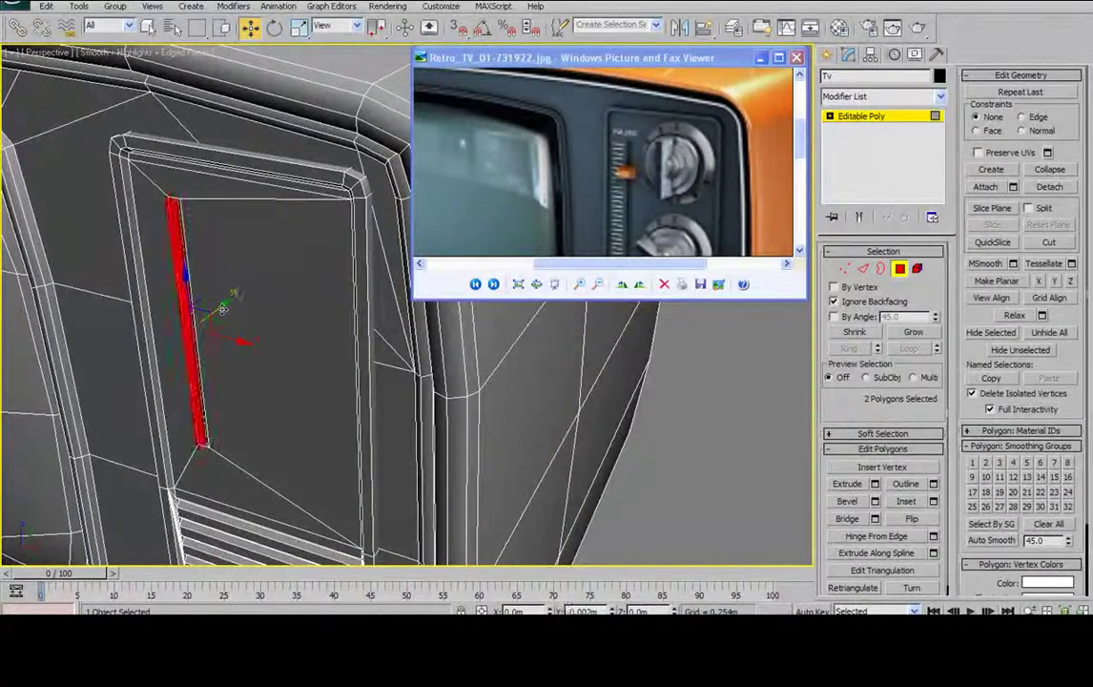
# - Remove the lengthwise middle edge of the cloned slot strip so it becomes a single polygon
pyautogui.keyDown('alt'); pyautogui.moveTo(225, 307); pyautogui.dragTo(252, 278, button='middle'); pyautogui.keyUp('alt')
pyautogui.click(865, 271)
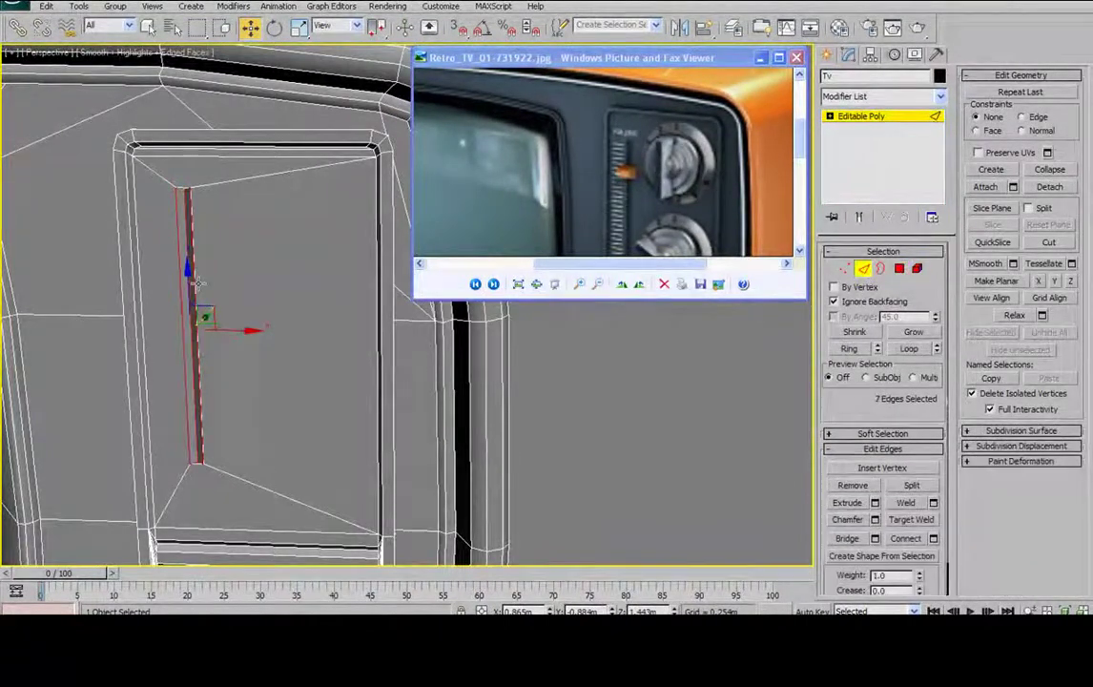
pyautogui.click(193, 246)
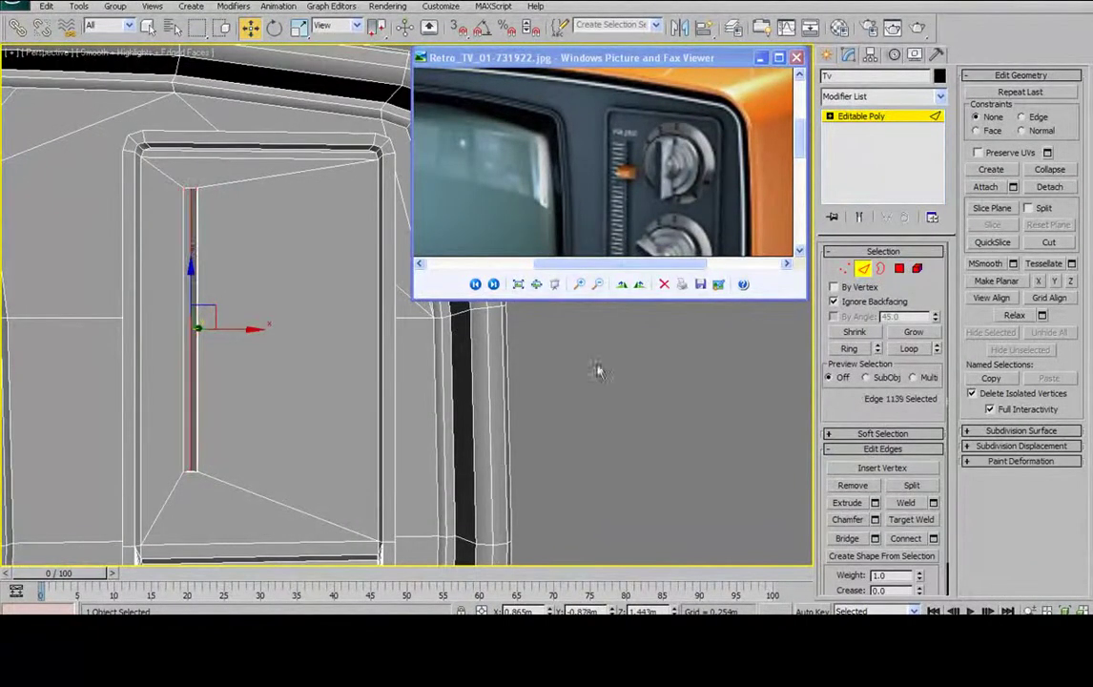
pyautogui.click(851, 490)
pyautogui.moveTo(275, 355)
pyautogui.keyDown('alt'); pyautogui.mouseDown(button='middle')
pyautogui.moveTo(206, 350)
pyautogui.moveTo(283, 348)
pyautogui.mouseUp(button='middle'); pyautogui.keyUp('alt')
# - Scale the cloned strip polygon down vertically and widen it horizontally into a small slider handle
pyautogui.press('4')
pyautogui.click(201, 215)
pyautogui.click(299, 30)
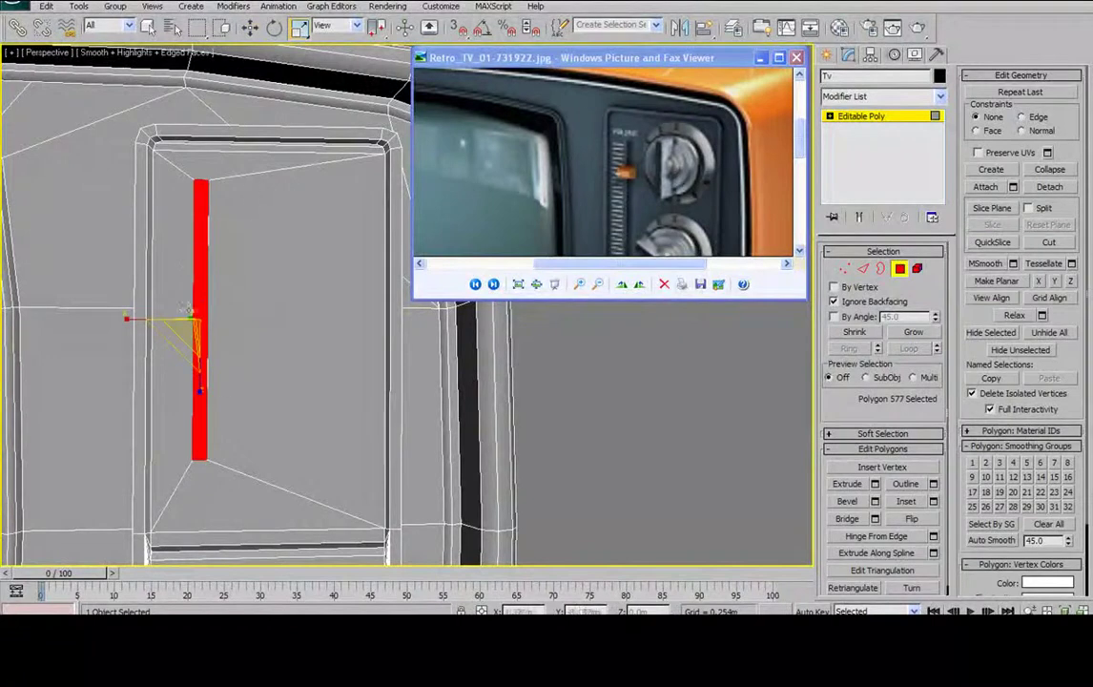
pyautogui.moveTo(206, 392)
pyautogui.keyDown('alt'); pyautogui.mouseDown(button='middle')
pyautogui.moveTo(202, 374)
pyautogui.moveTo(187, 384)
pyautogui.moveTo(203, 394)
pyautogui.mouseUp(button='middle'); pyautogui.keyUp('alt')
pyautogui.moveTo(204, 399); pyautogui.dragTo(264, 414)
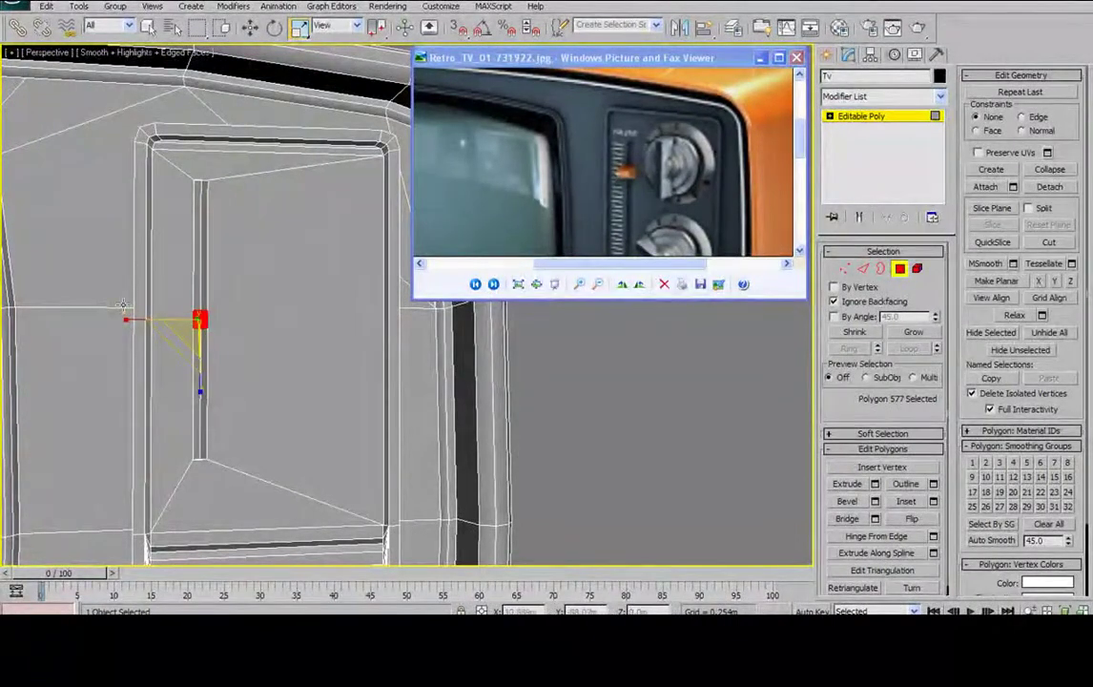
pyautogui.moveTo(124, 306); pyautogui.dragTo(21, 301)
pyautogui.moveTo(198, 391); pyautogui.dragTo(199, 400)
# - Bevel the slider handle polygon with a height of 0.047m and an outline amount of -0.015m
pyautogui.scroll(-6, 199, 401)
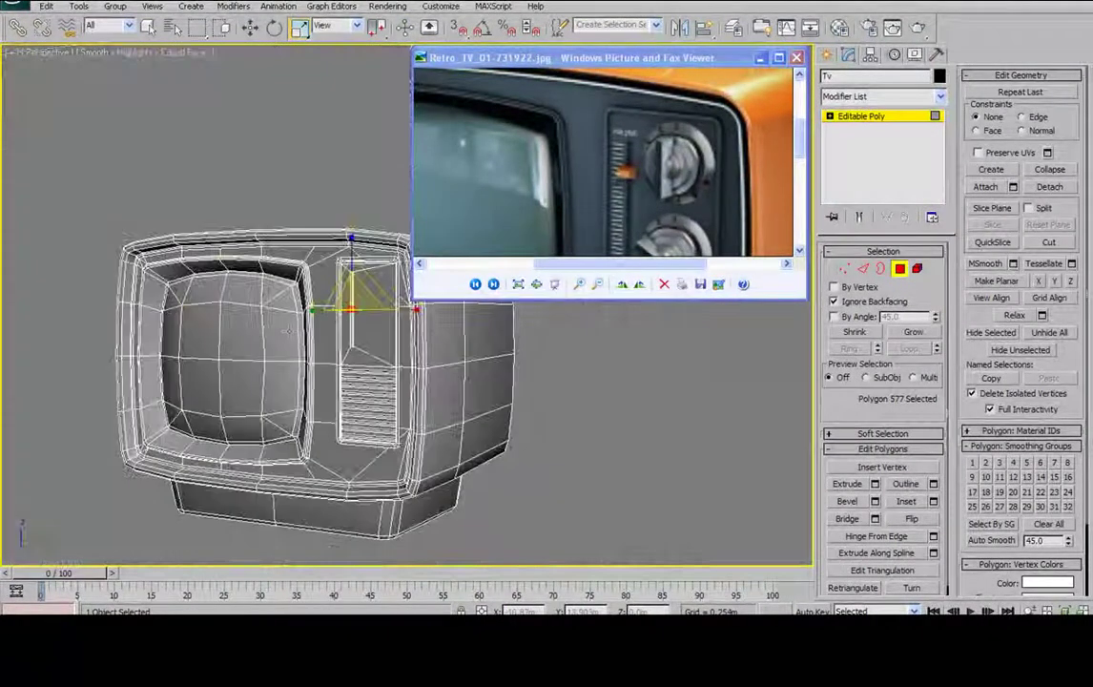
pyautogui.scroll(4, 289, 331)
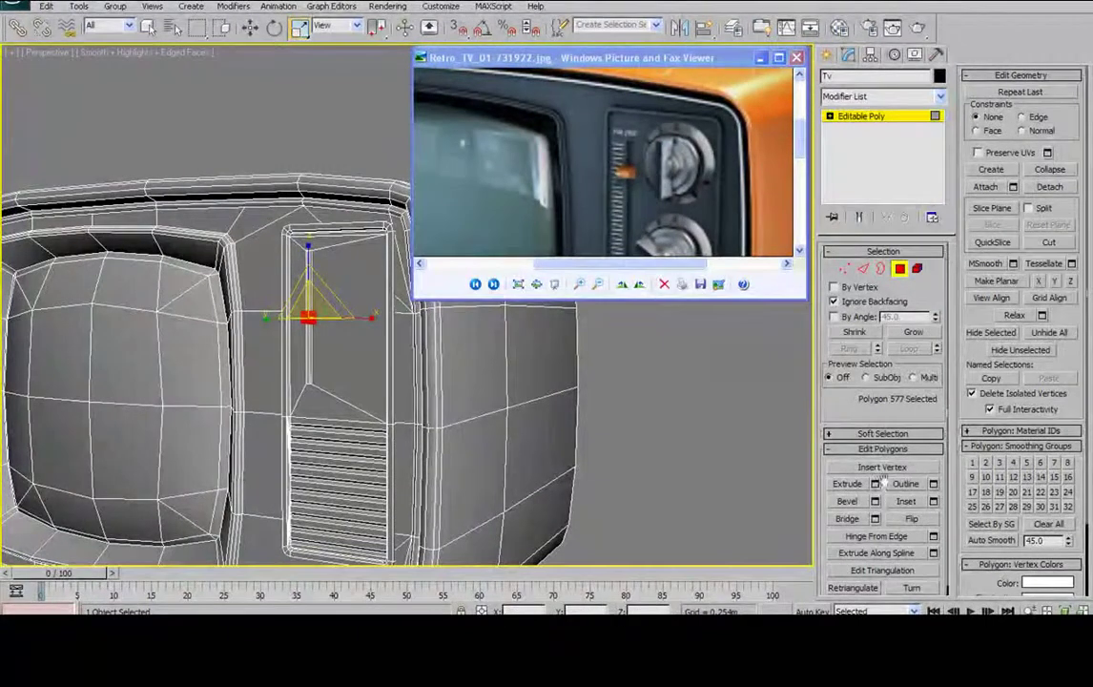
pyautogui.click(875, 502)
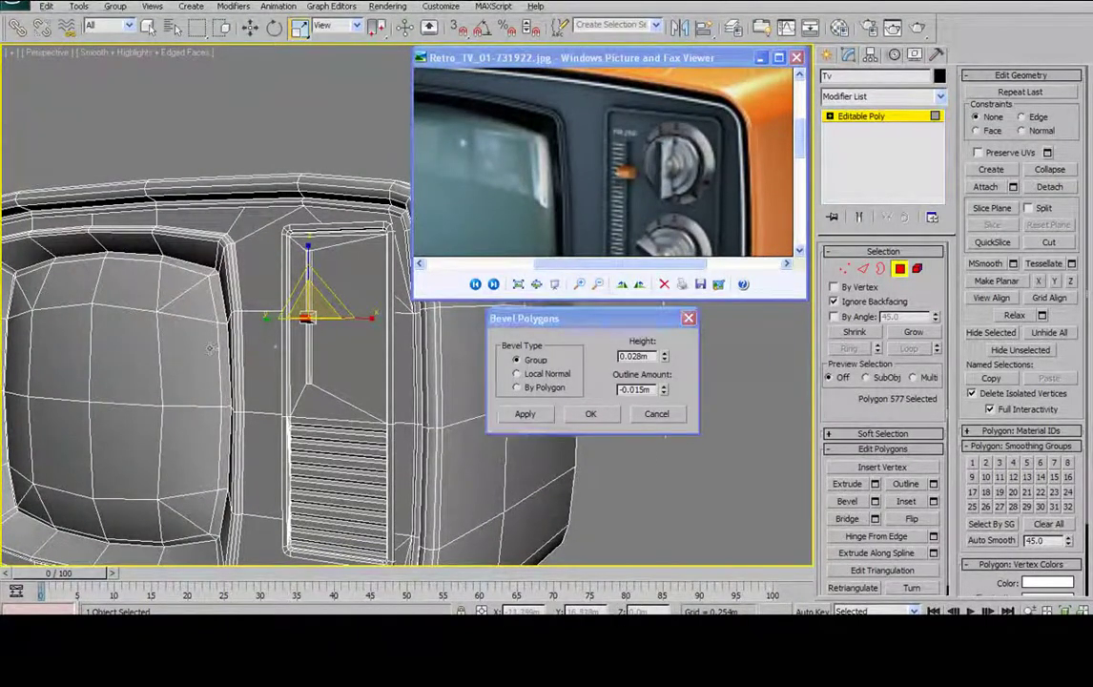
pyautogui.moveTo(307, 345)
pyautogui.keyDown('alt'); pyautogui.mouseDown(button='middle')
pyautogui.moveTo(240, 347)
pyautogui.moveTo(305, 345)
pyautogui.mouseUp(button='middle'); pyautogui.keyUp('alt')
pyautogui.moveTo(665, 356); pyautogui.dragTo(664, 338)
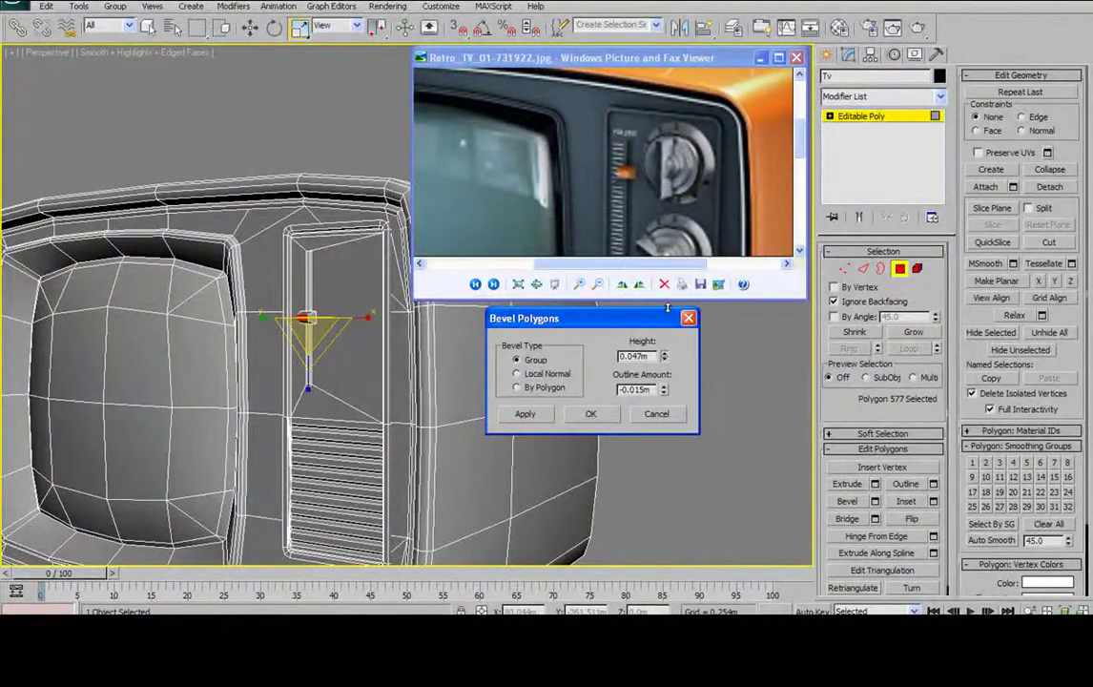
pyautogui.moveTo(345, 343)
pyautogui.keyDown('alt'); pyautogui.mouseDown(button='middle')
pyautogui.moveTo(278, 356)
pyautogui.moveTo(366, 350)
pyautogui.mouseUp(button='middle'); pyautogui.keyUp('alt')
pyautogui.click(593, 414)
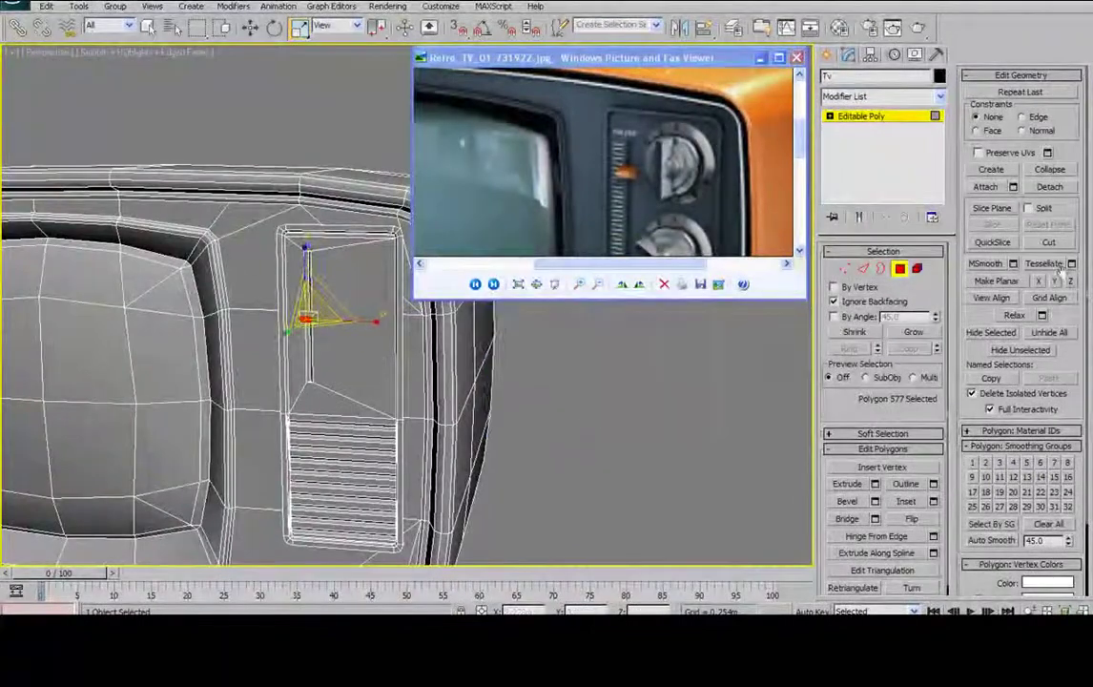
pyautogui.click(900, 269)
# - Select the slider handle as an element and move it up to the upper part of the slot
pyautogui.keyDown('alt'); pyautogui.moveTo(477, 346); pyautogui.dragTo(418, 336, button='middle'); pyautogui.keyUp('alt')
pyautogui.click(919, 268)
pyautogui.click(170, 277)
pyautogui.click(250, 28)
pyautogui.moveTo(166, 214); pyautogui.dragTo(176, 188)
pyautogui.keyDown('alt'); pyautogui.moveTo(176, 188); pyautogui.dragTo(290, 207, button='middle'); pyautogui.keyUp('alt')
pyautogui.scroll(-4, 321, 216)
pyautogui.moveTo(290, 206)
pyautogui.keyDown('alt'); pyautogui.mouseDown(button='middle')
pyautogui.moveTo(334, 227)
pyautogui.moveTo(284, 224)
pyautogui.mouseUp(button='middle'); pyautogui.keyUp('alt')
pyautogui.click(921, 275)
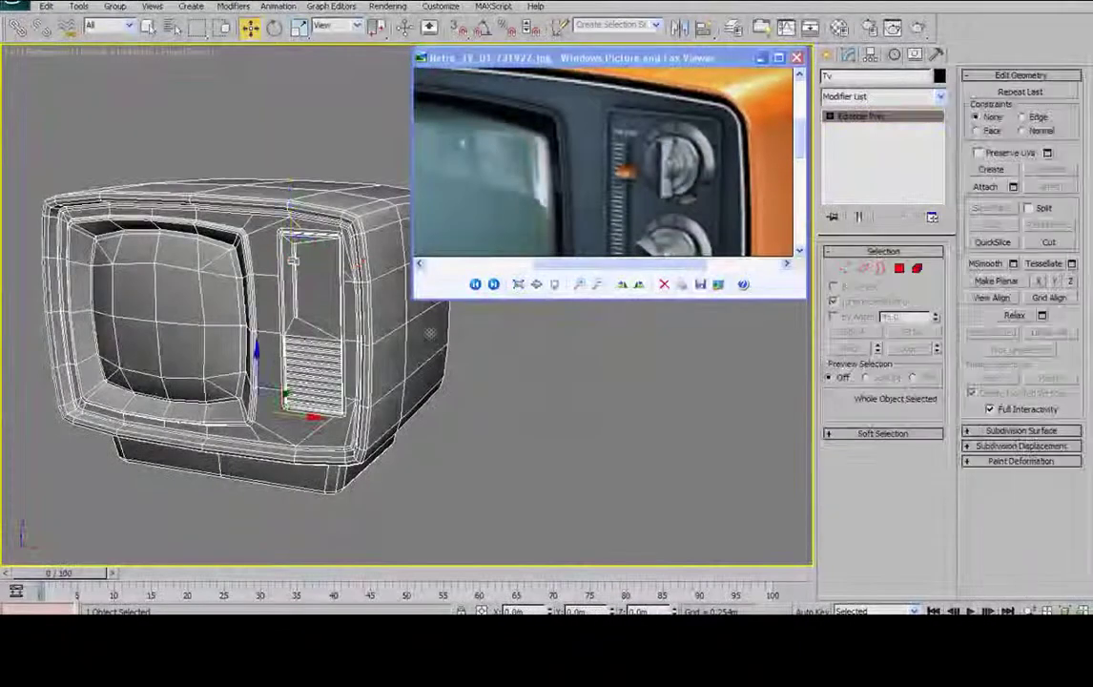
# - Draw a cylinder about 0.162m in radius and 0.116m high in the front view for the panel's upper knob
pyautogui.moveTo(326, 292); pyautogui.dragTo(303, 237, button='middle')
pyautogui.scroll(-2, 649, 180)
pyautogui.moveTo(642, 206); pyautogui.dragTo(609, 134)
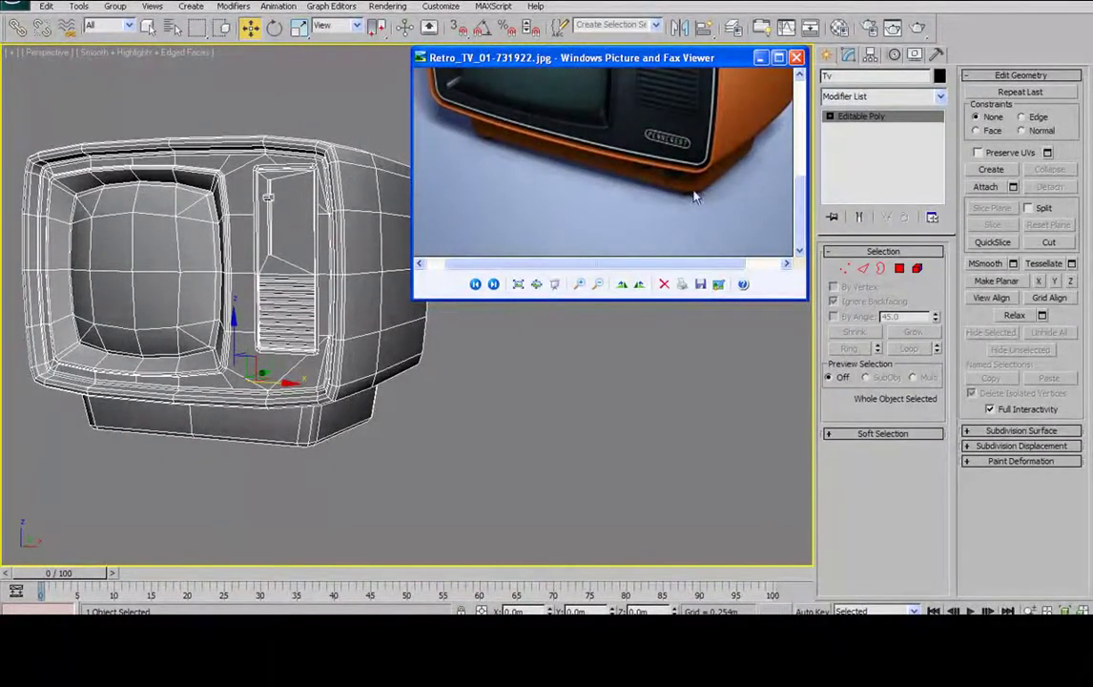
pyautogui.click(828, 57)
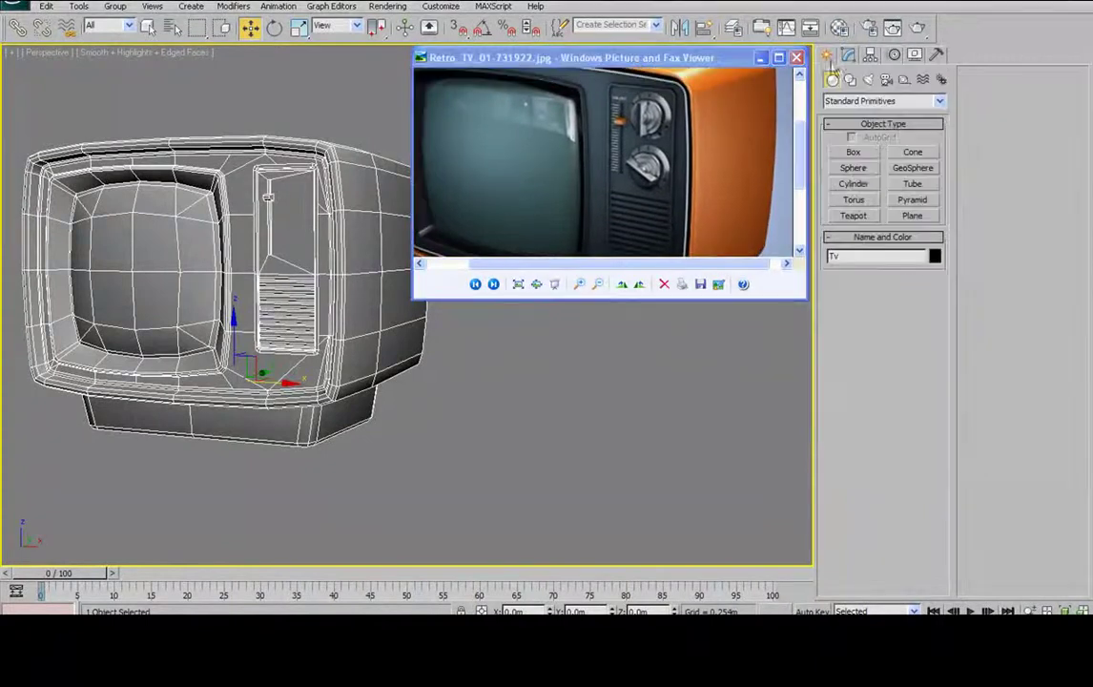
pyautogui.click(855, 186)
pyautogui.keyDown('alt'); pyautogui.moveTo(135, 334); pyautogui.dragTo(241, 320, button='middle'); pyautogui.keyUp('alt')
pyautogui.press('f')
pyautogui.scroll(8, 293, 282)
pyautogui.scroll(6, 305, 306)
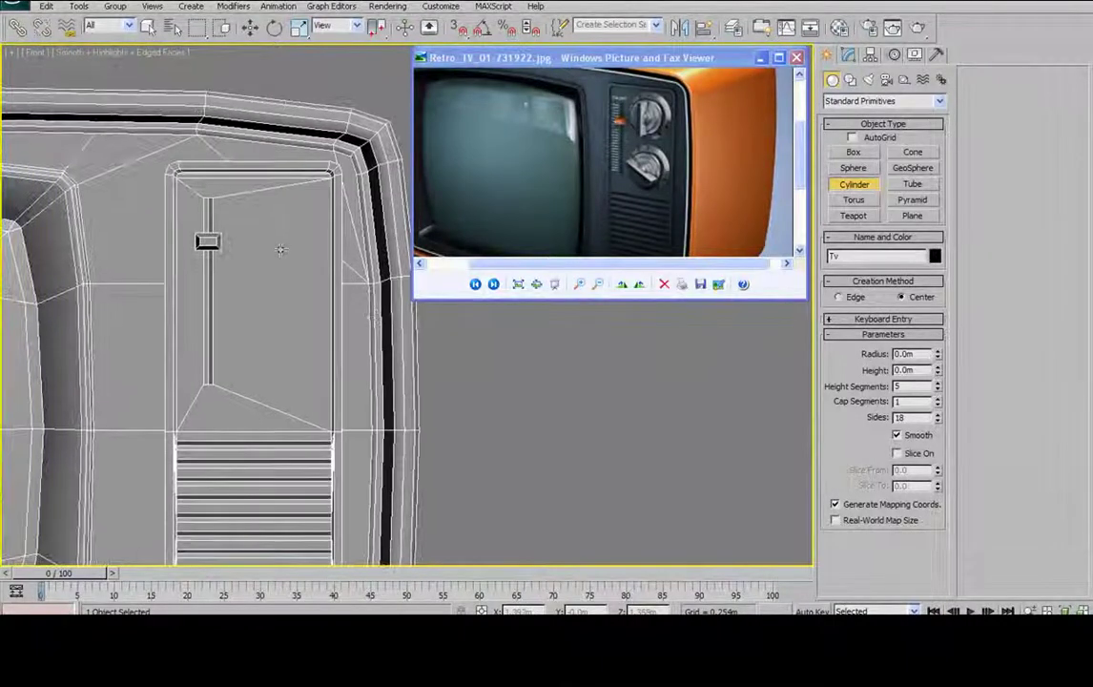
pyautogui.press('F3')
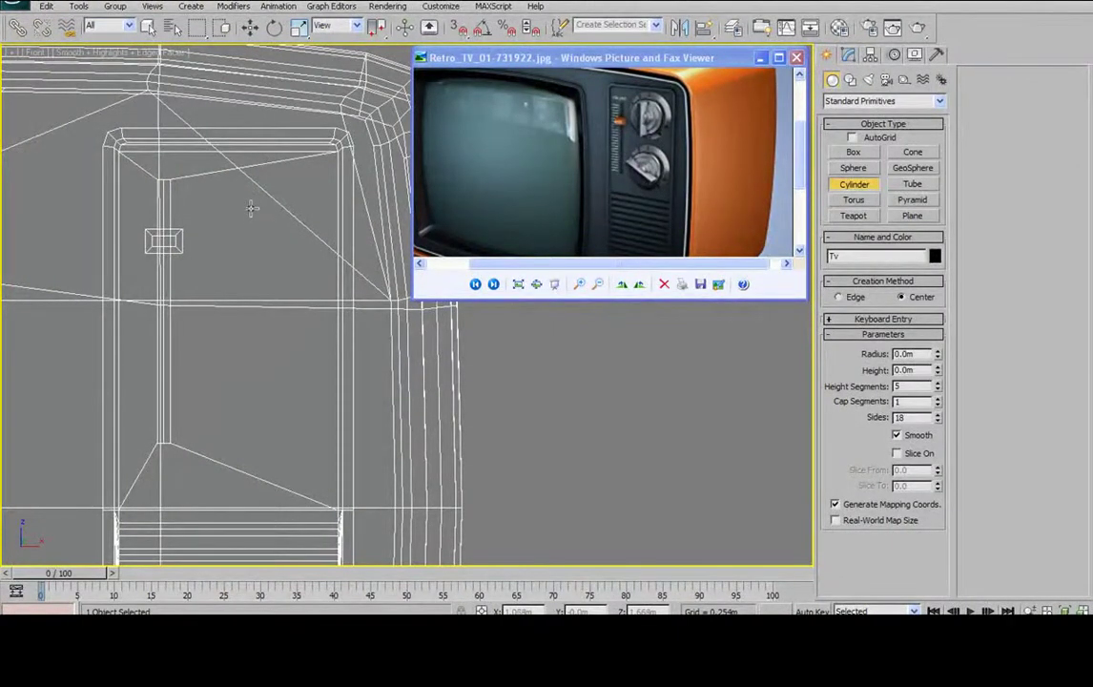
pyautogui.moveTo(254, 210); pyautogui.dragTo(286, 197)
pyautogui.click(250, 27)
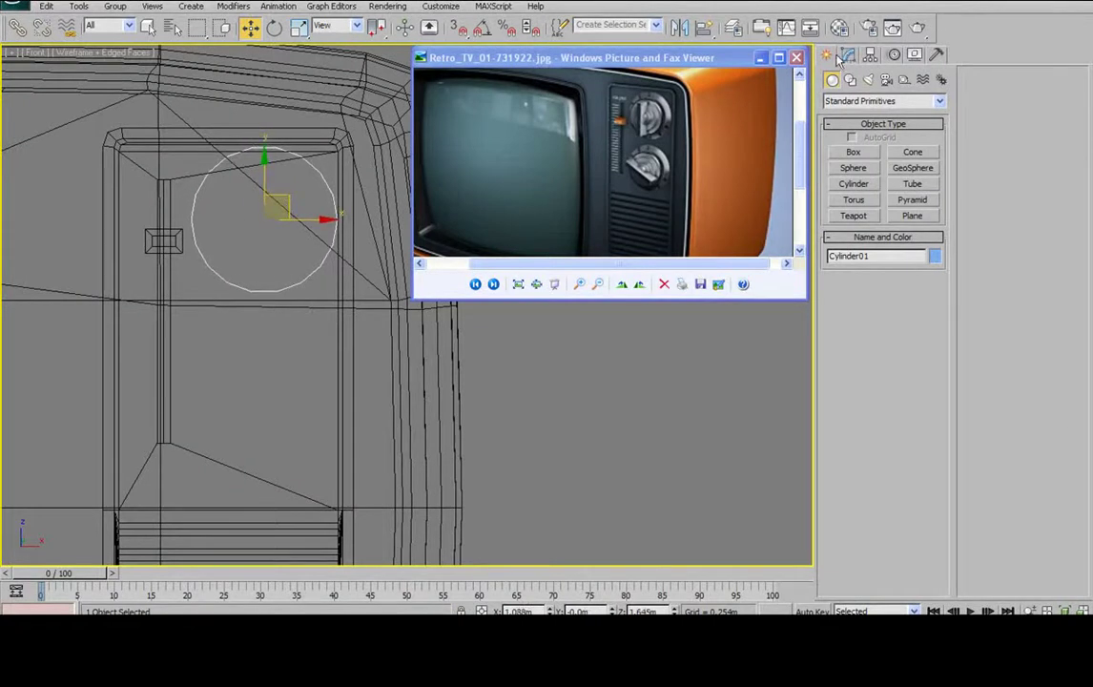
# - Set the number of sides of the knob cylinder to 14
pyautogui.click(847, 55)
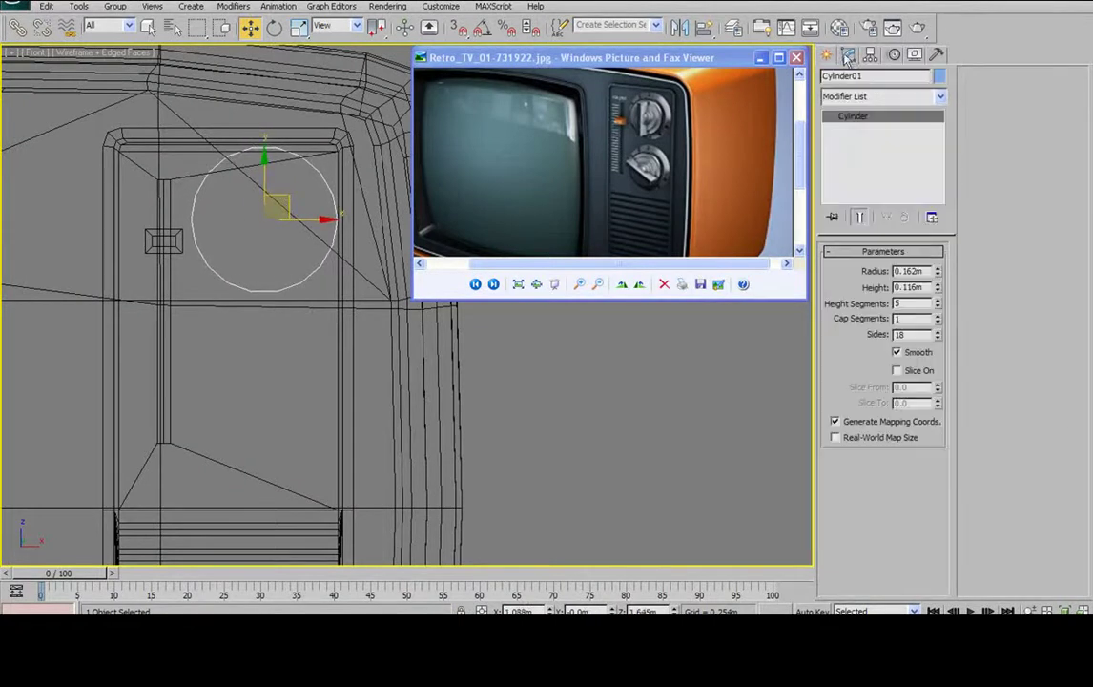
pyautogui.click(939, 339)
pyautogui.click(939, 338)
pyautogui.click(939, 339)
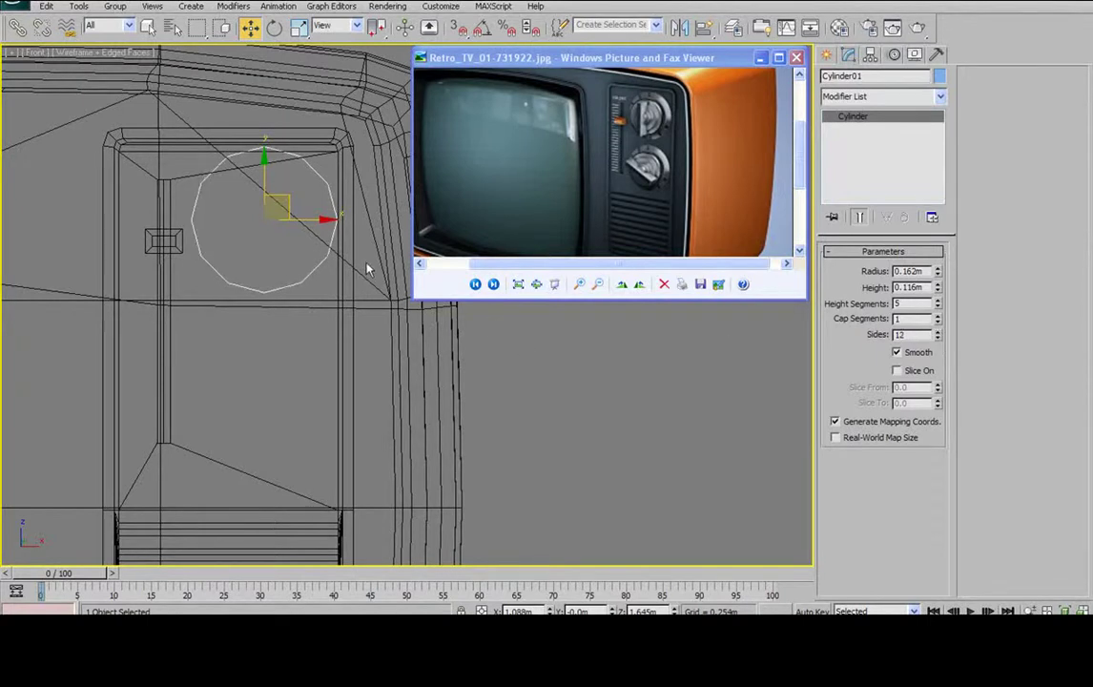
pyautogui.scroll(-5, 325, 218)
pyautogui.scroll(4, 324, 217)
pyautogui.scroll(-2, 324, 217)
pyautogui.scroll(5, 332, 205)
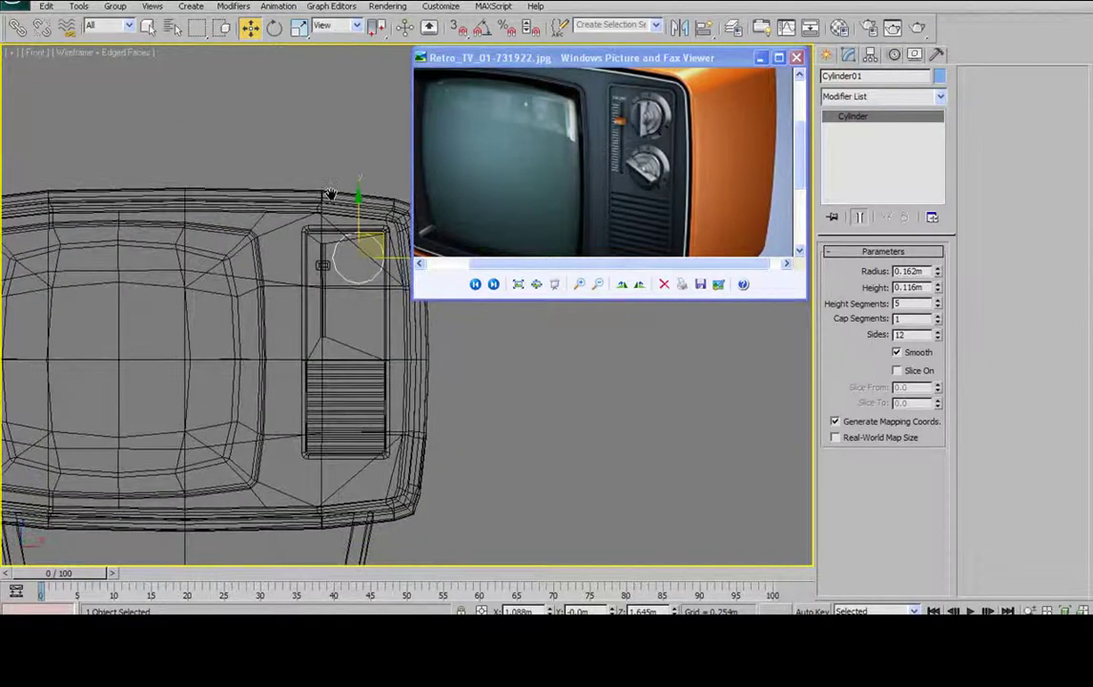
pyautogui.moveTo(347, 212); pyautogui.dragTo(353, 248, button='middle')
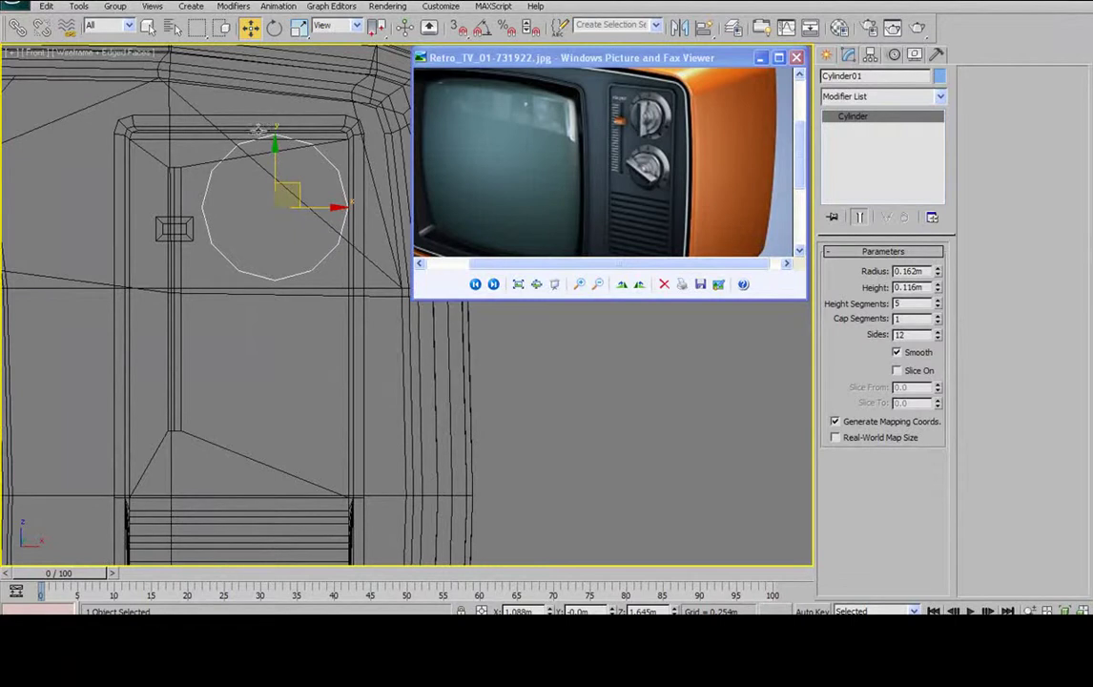
pyautogui.click(937, 331)
pyautogui.click(937, 332)
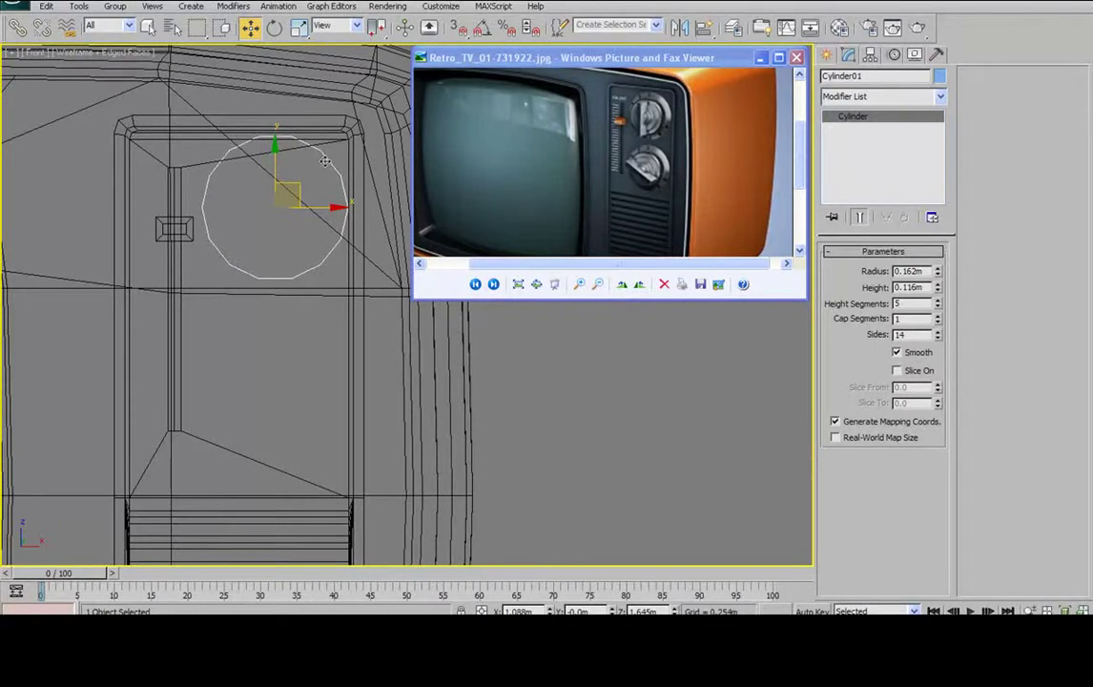
# - Set the cylinder's height segments to 1 and convert it to an editable poly
pyautogui.rightClick(417, 155)
pyautogui.moveTo(386, 300)
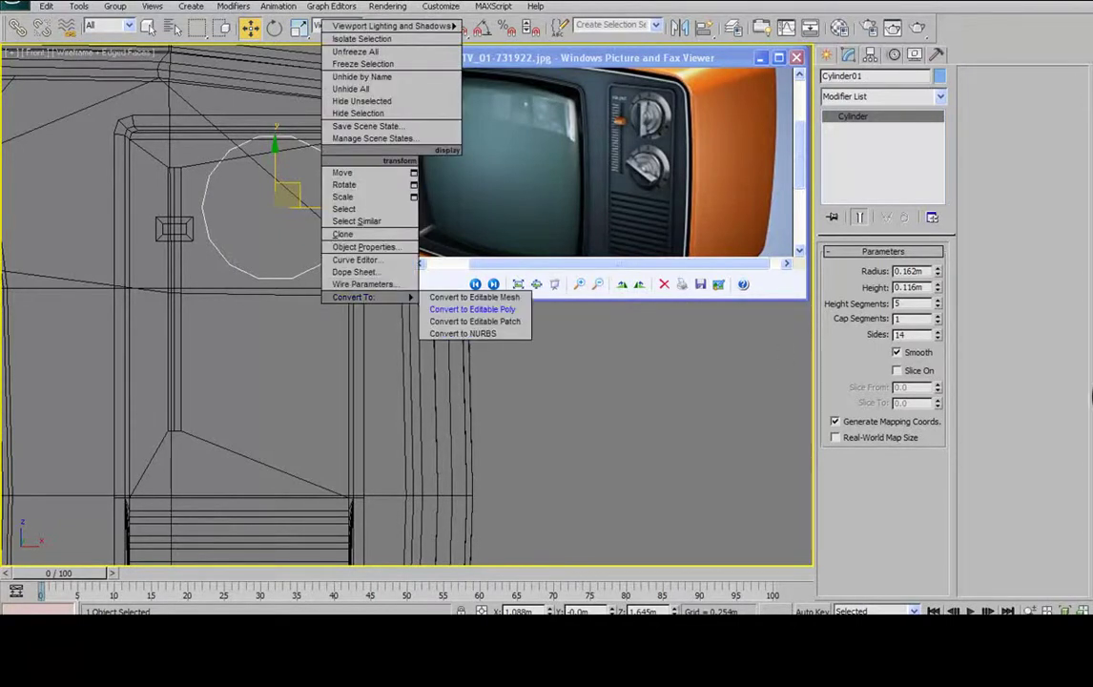
pyautogui.click(972, 308)
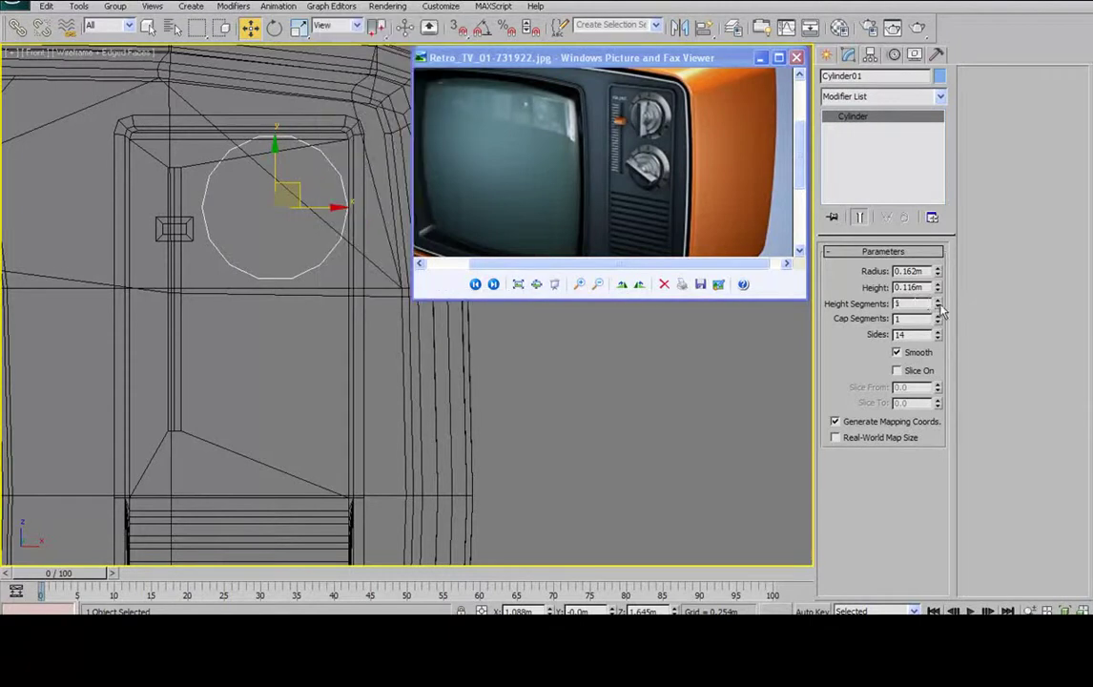
pyautogui.moveTo(940, 310); pyautogui.dragTo(940, 319)
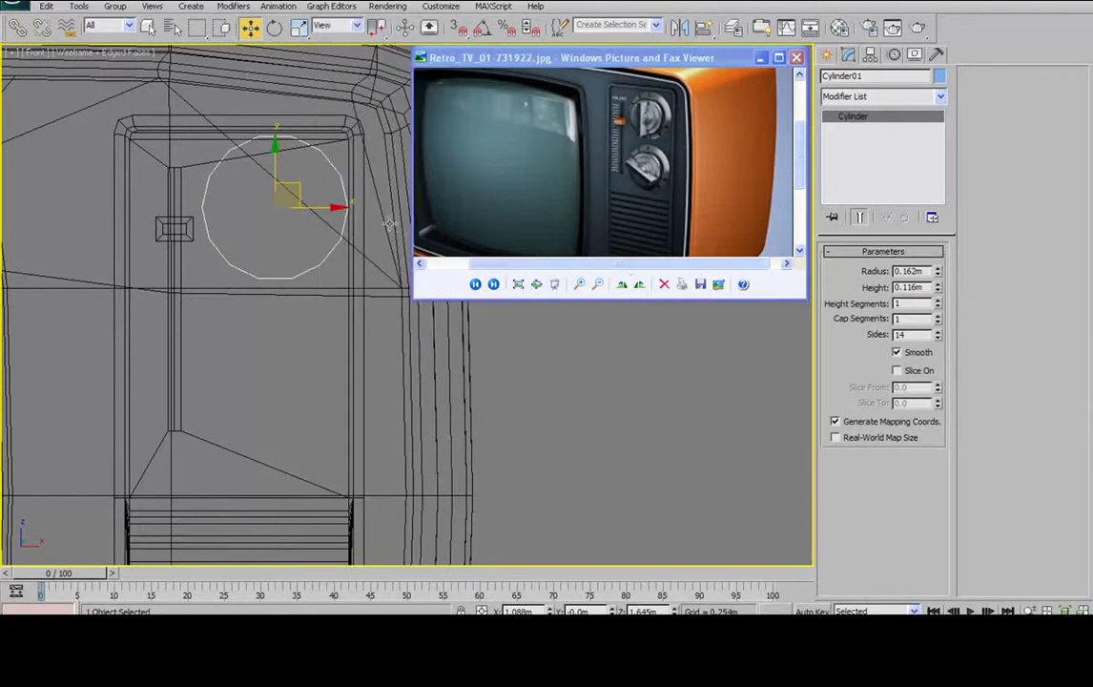
pyautogui.rightClick(349, 181)
pyautogui.moveTo(386, 321)
pyautogui.click(504, 333)
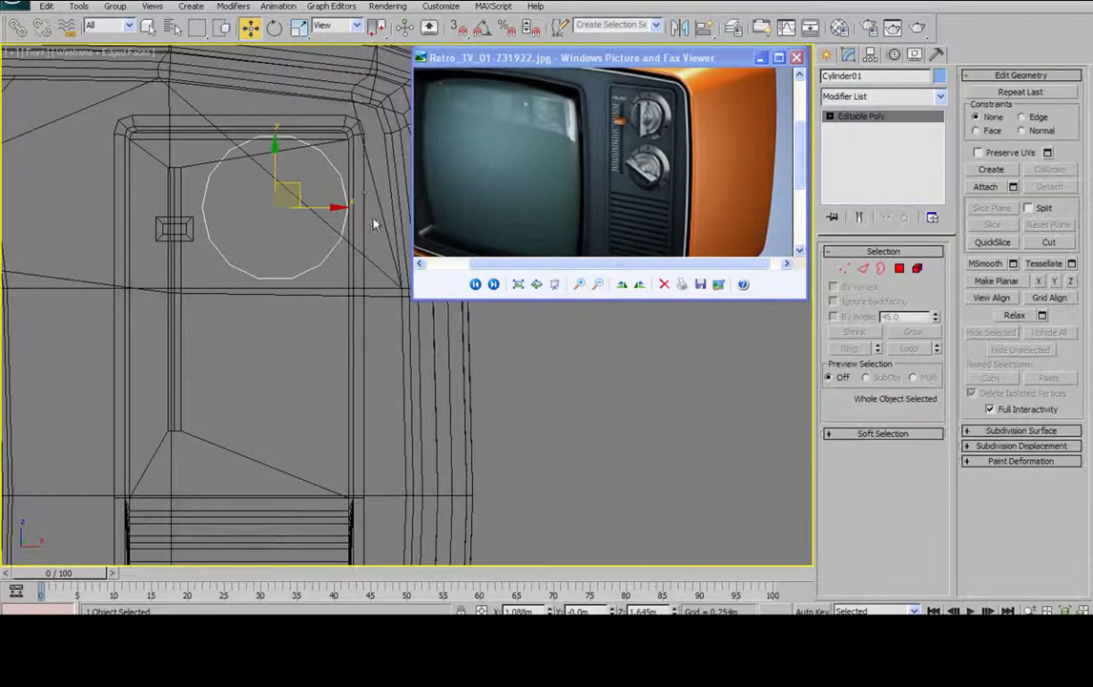
# - Move the knob cylinder forward along its depth axis to the front face of the control panel
pyautogui.keyDown('alt'); pyautogui.moveTo(318, 170); pyautogui.dragTo(286, 185, button='middle'); pyautogui.keyUp('alt')
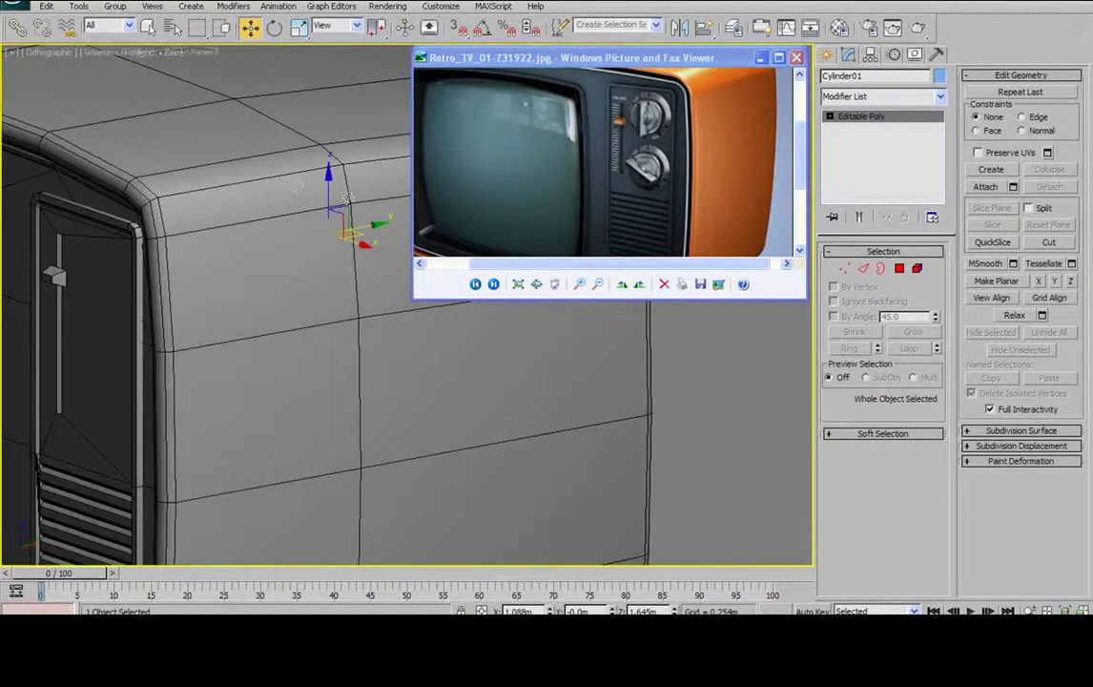
pyautogui.scroll(-2, 305, 178)
pyautogui.moveTo(378, 251)
pyautogui.mouseDown()
pyautogui.moveTo(216, 280)
pyautogui.moveTo(230, 283)
pyautogui.mouseUp()
pyautogui.moveTo(229, 278)
pyautogui.keyDown('alt'); pyautogui.mouseDown(button='middle')
pyautogui.moveTo(163, 254)
pyautogui.moveTo(114, 257)
pyautogui.moveTo(792, 325)
pyautogui.mouseUp(button='middle'); pyautogui.keyUp('alt')
# - Delete the back cap polygon of the knob cylinder
pyautogui.press('F3')
pyautogui.click(900, 268)
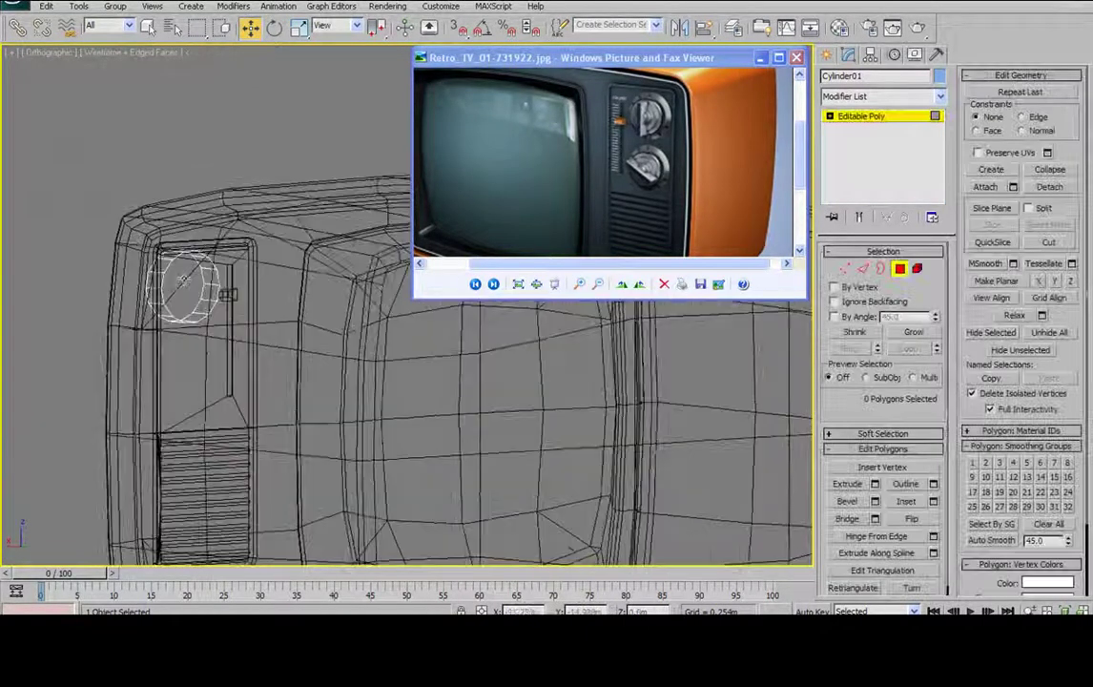
pyautogui.press('Delete')
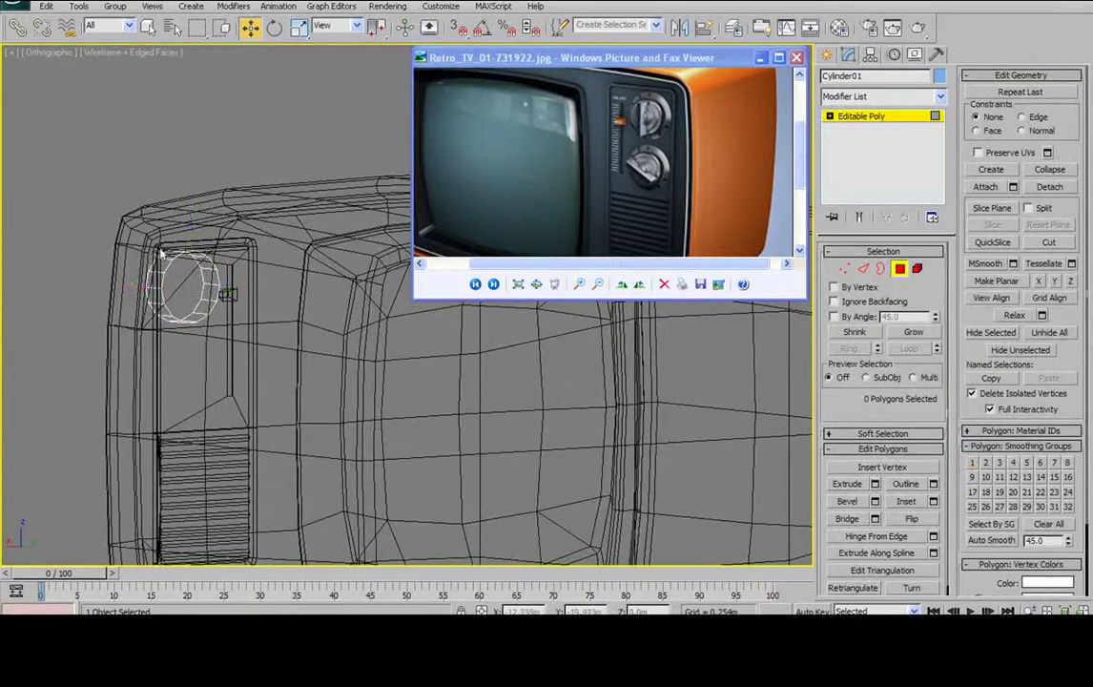
pyautogui.keyDown('alt'); pyautogui.moveTo(135, 246); pyautogui.dragTo(347, 284, button='middle'); pyautogui.keyUp('alt')
pyautogui.press('F3')
pyautogui.moveTo(52, 167); pyautogui.dragTo(163, 215, button='middle')
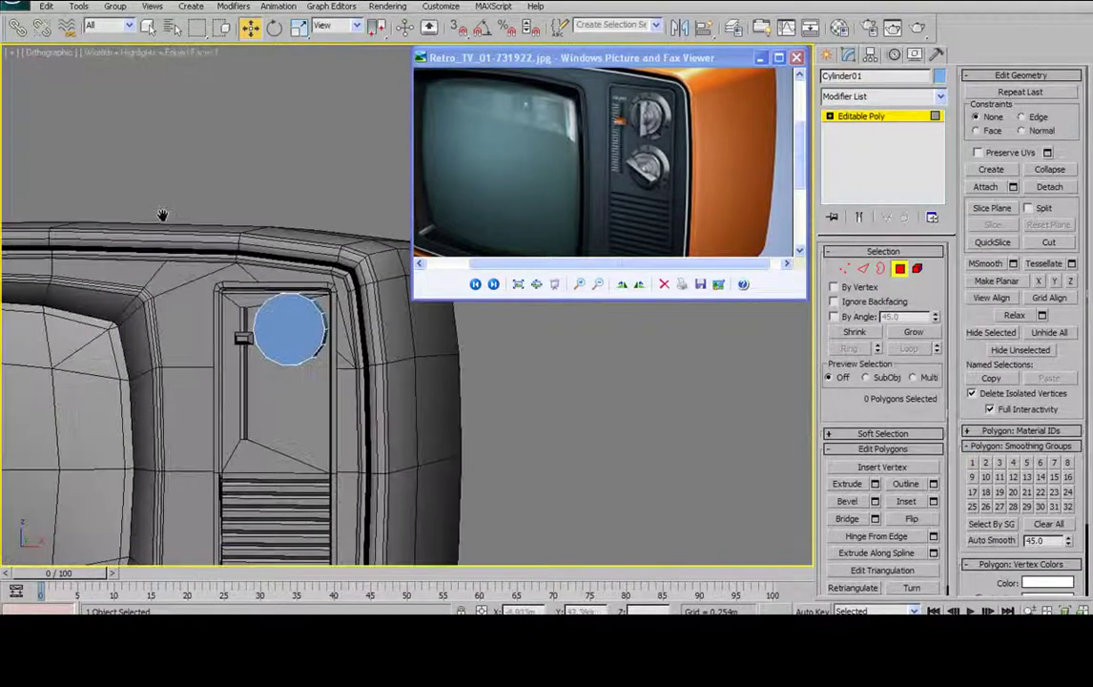
# - Move the knob cylinder's front cap polygon back along its depth axis so the disc sits thin against the control panel
pyautogui.scroll(2, 162, 216)
pyautogui.click(229, 313)
pyautogui.keyDown('alt'); pyautogui.moveTo(229, 313); pyautogui.dragTo(264, 358, button='middle'); pyautogui.keyUp('alt')
pyautogui.moveTo(288, 336); pyautogui.dragTo(318, 335)
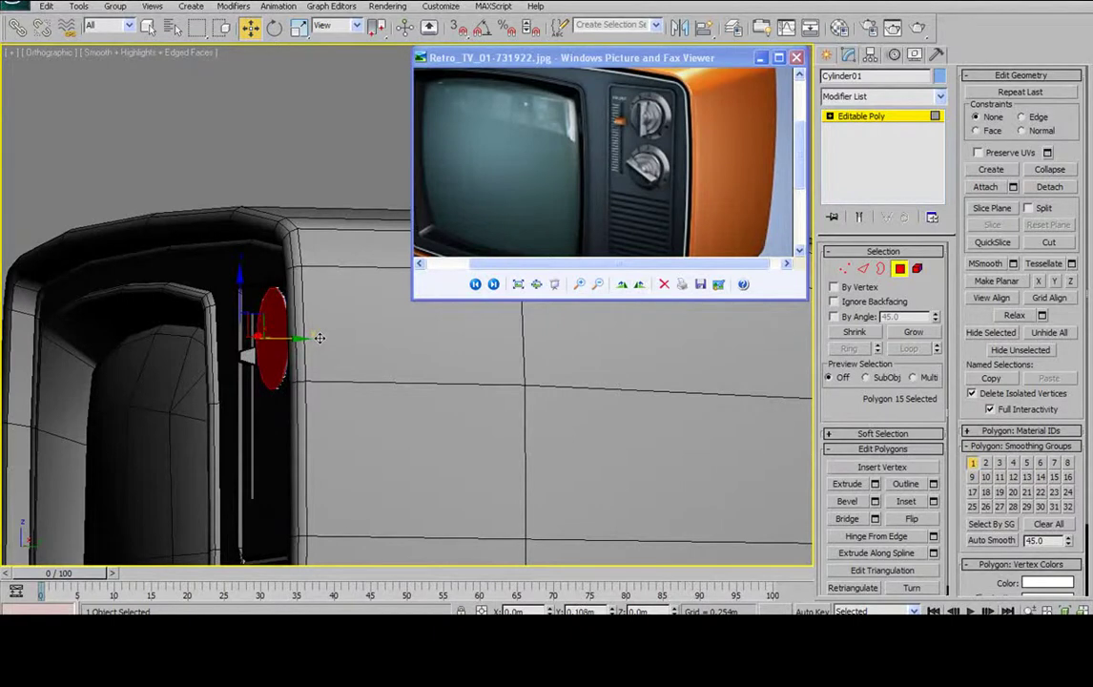
pyautogui.keyDown('alt'); pyautogui.moveTo(319, 337); pyautogui.dragTo(363, 366, button='middle'); pyautogui.keyUp('alt')
pyautogui.keyDown('alt'); pyautogui.moveTo(287, 347); pyautogui.dragTo(284, 315, button='middle'); pyautogui.keyUp('alt')
pyautogui.scroll(5, 305, 310)
pyautogui.moveTo(181, 332); pyautogui.dragTo(176, 336)
pyautogui.moveTo(179, 332); pyautogui.dragTo(252, 303, button='middle')
pyautogui.scroll(-2, 276, 266)
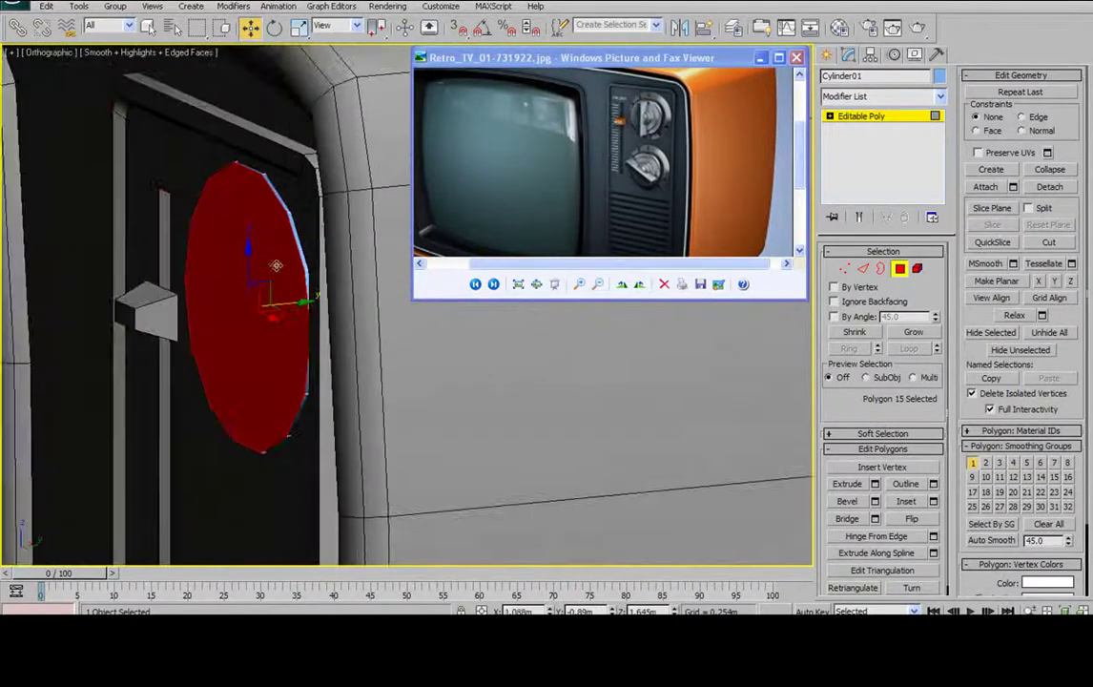
# - Bevel the knob's front cap polygon as a group with a height of 0.013 m and an outline amount of -0.023 m
pyautogui.click(875, 501)
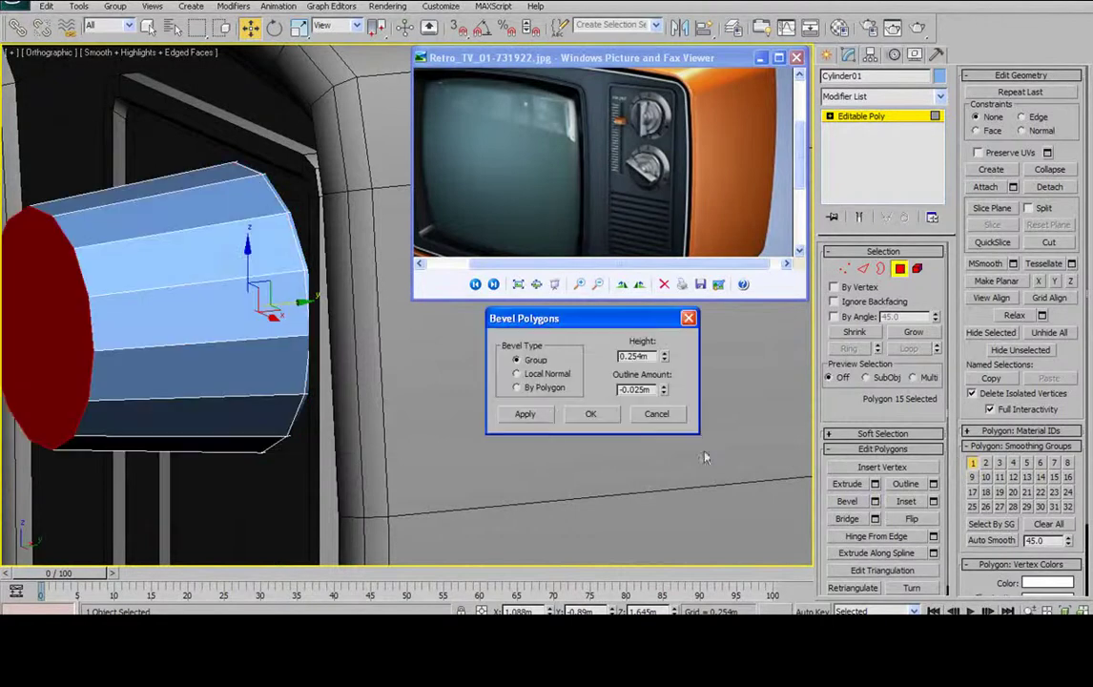
pyautogui.moveTo(665, 356); pyautogui.dragTo(665, 398)
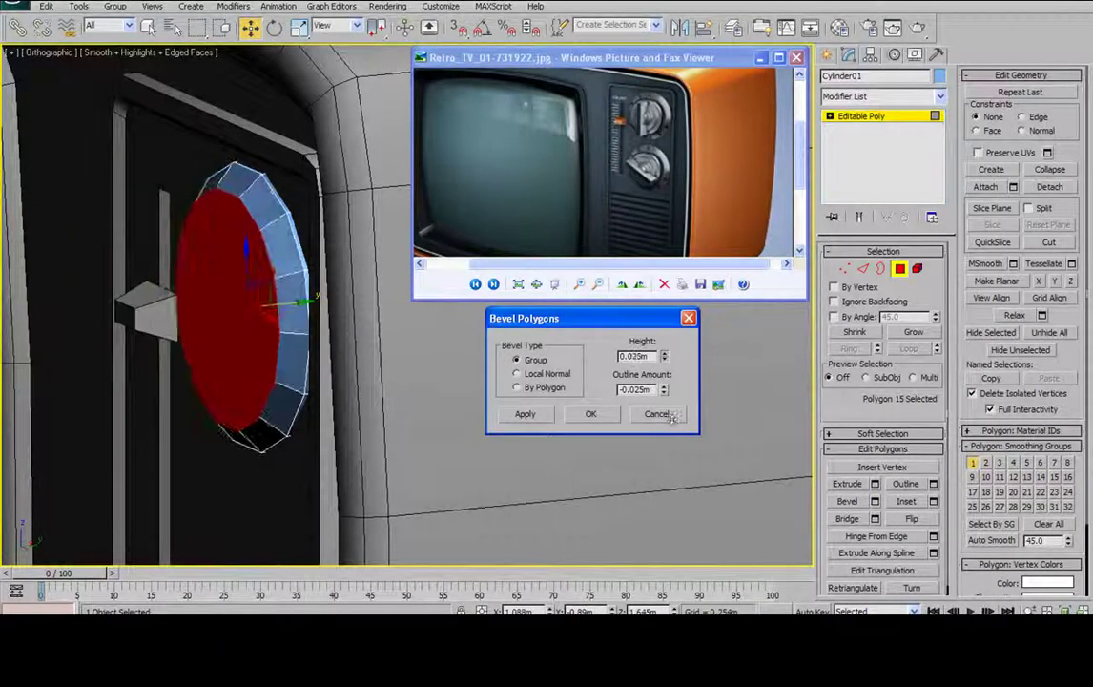
pyautogui.moveTo(673, 418); pyautogui.dragTo(663, 378)
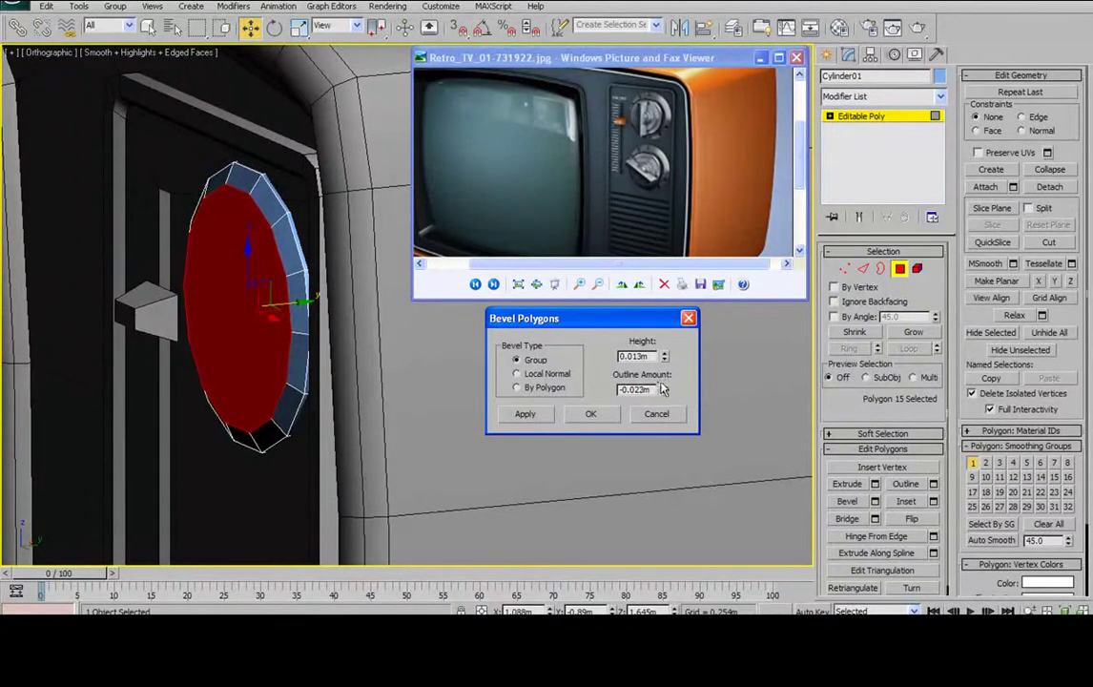
pyautogui.keyDown('alt'); pyautogui.moveTo(234, 256); pyautogui.dragTo(325, 302, button='middle'); pyautogui.keyUp('alt')
pyautogui.click(591, 413)
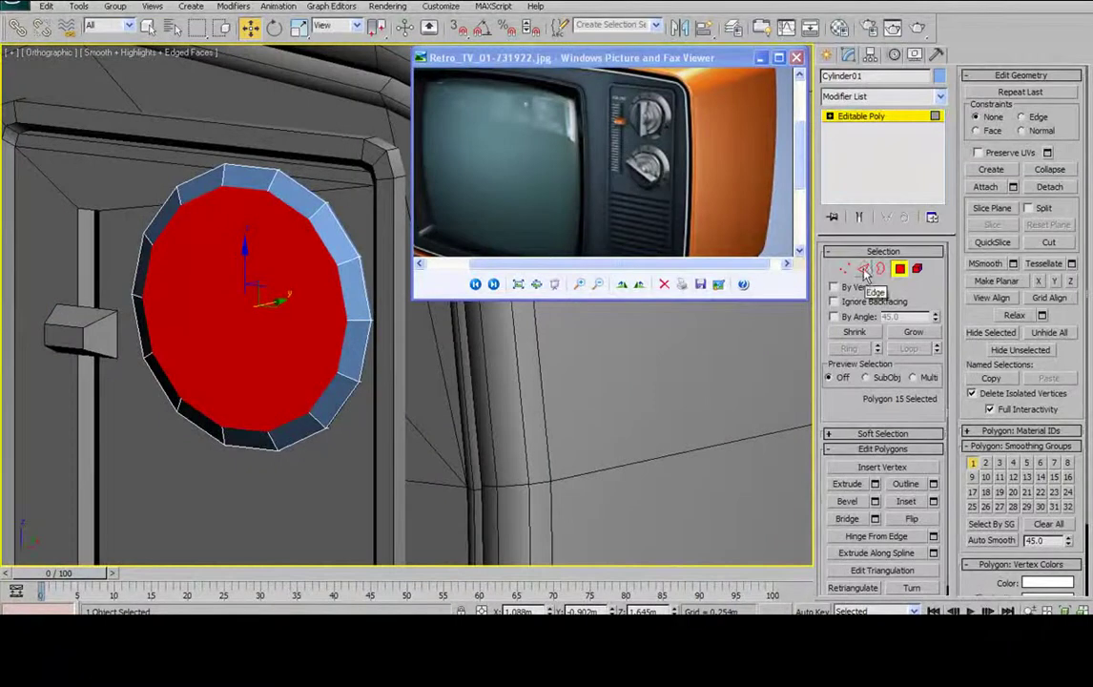
# - Clone the knob's beveled cap polygon as a slightly scaled-down separate element within the same object
pyautogui.keyDown('alt'); pyautogui.moveTo(306, 253); pyautogui.dragTo(338, 258, button='middle'); pyautogui.keyUp('alt')
pyautogui.scroll(2, 342, 243)
pyautogui.keyDown('alt'); pyautogui.moveTo(389, 218); pyautogui.dragTo(376, 189, button='middle'); pyautogui.keyUp('alt')
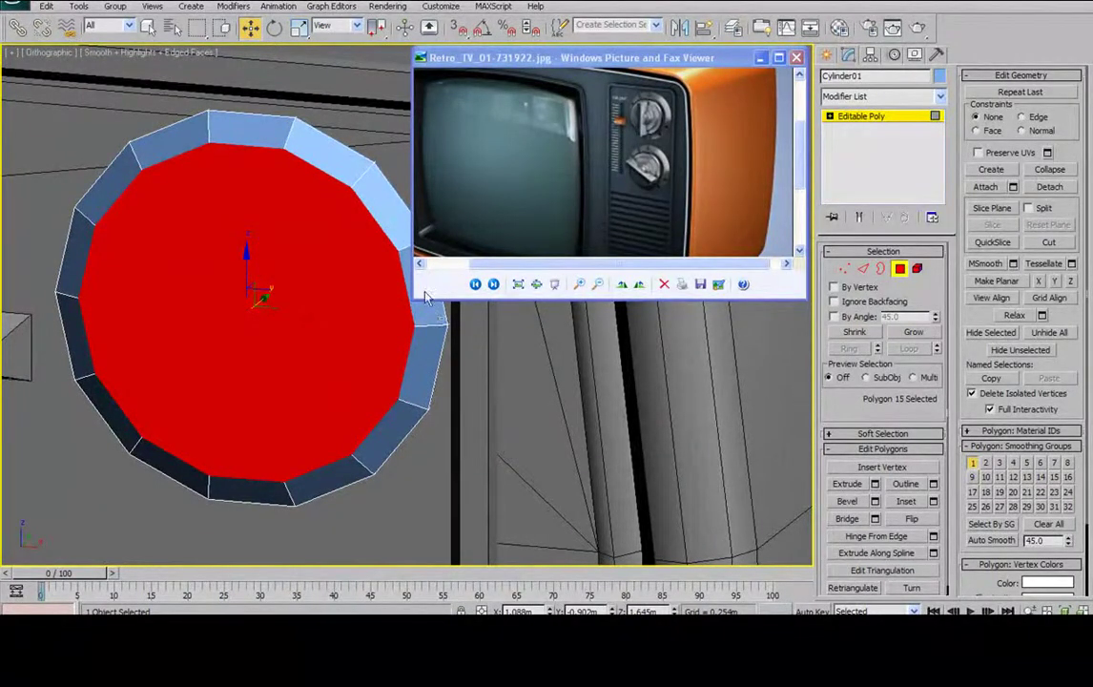
pyautogui.press('r')
pyautogui.moveTo(315, 295)
pyautogui.mouseDown()
pyautogui.moveTo(362, 276)
pyautogui.moveTo(346, 265)
pyautogui.moveTo(288, 310)
pyautogui.moveTo(250, 313)
pyautogui.moveTo(251, 345)
pyautogui.mouseUp()
pyautogui.click(662, 373)
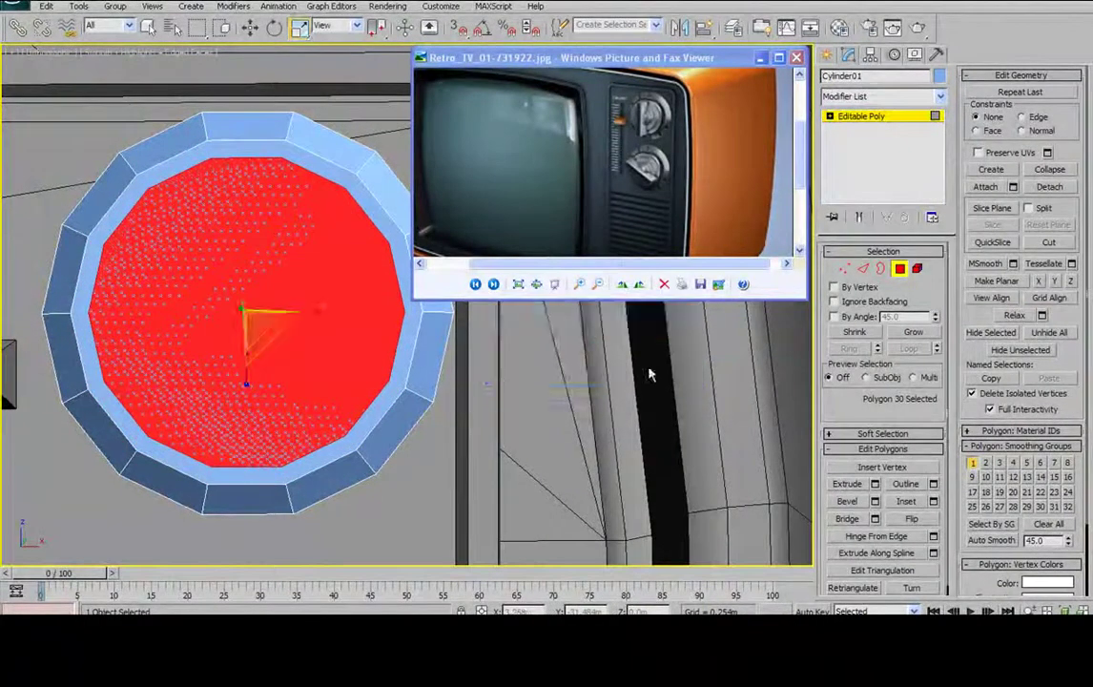
# - Bevel the cloned inner cap polygon with a height of 0.023 m and an outline amount of -0.005 m
pyautogui.moveTo(386, 250)
pyautogui.keyDown('alt'); pyautogui.mouseDown(button='middle')
pyautogui.moveTo(305, 233)
pyautogui.moveTo(326, 232)
pyautogui.mouseUp(button='middle'); pyautogui.keyUp('alt')
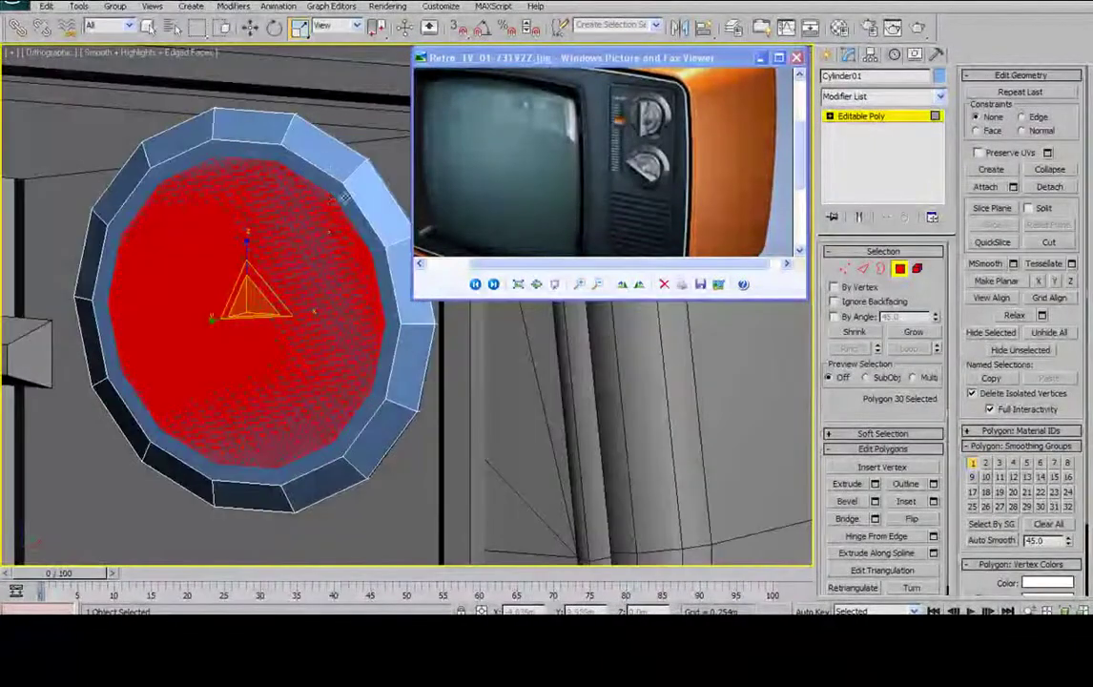
pyautogui.moveTo(251, 236)
pyautogui.keyDown('alt'); pyautogui.mouseDown(button='middle')
pyautogui.moveTo(312, 233)
pyautogui.moveTo(219, 235)
pyautogui.moveTo(253, 229)
pyautogui.mouseUp(button='middle'); pyautogui.keyUp('alt')
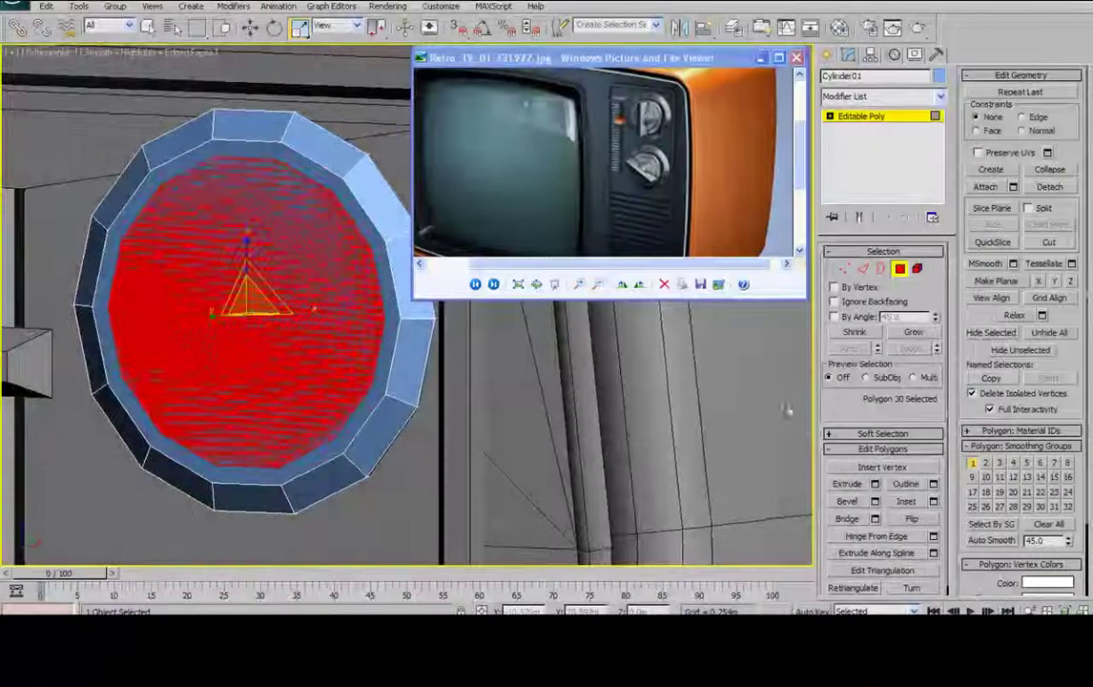
pyautogui.click(875, 501)
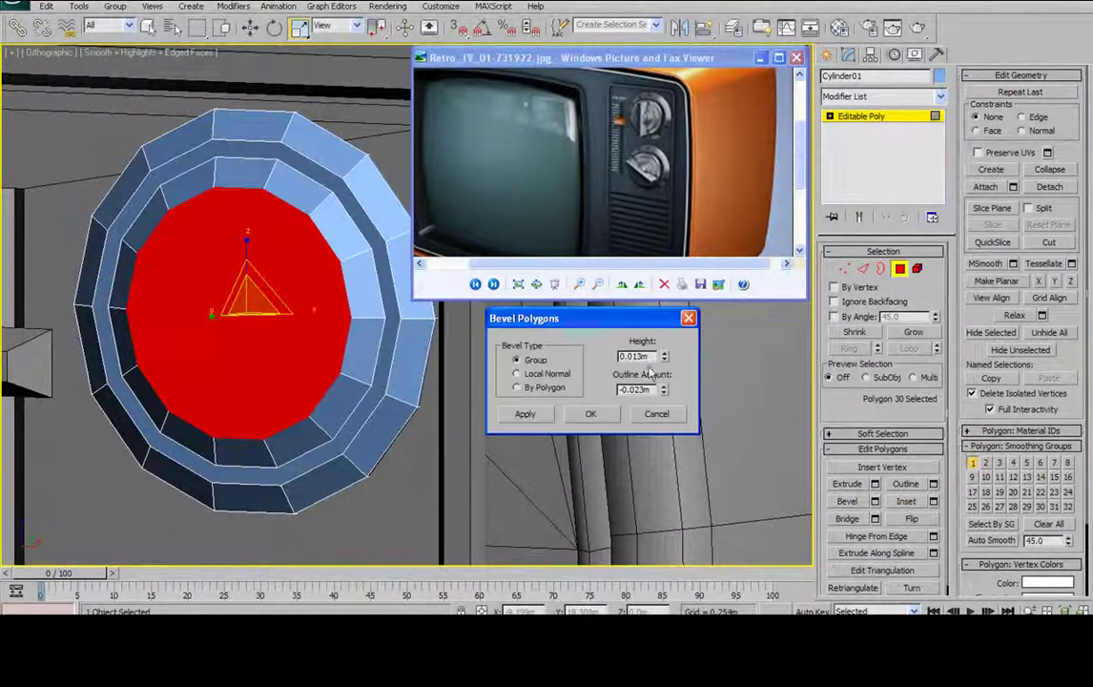
pyautogui.moveTo(668, 393); pyautogui.dragTo(648, 336)
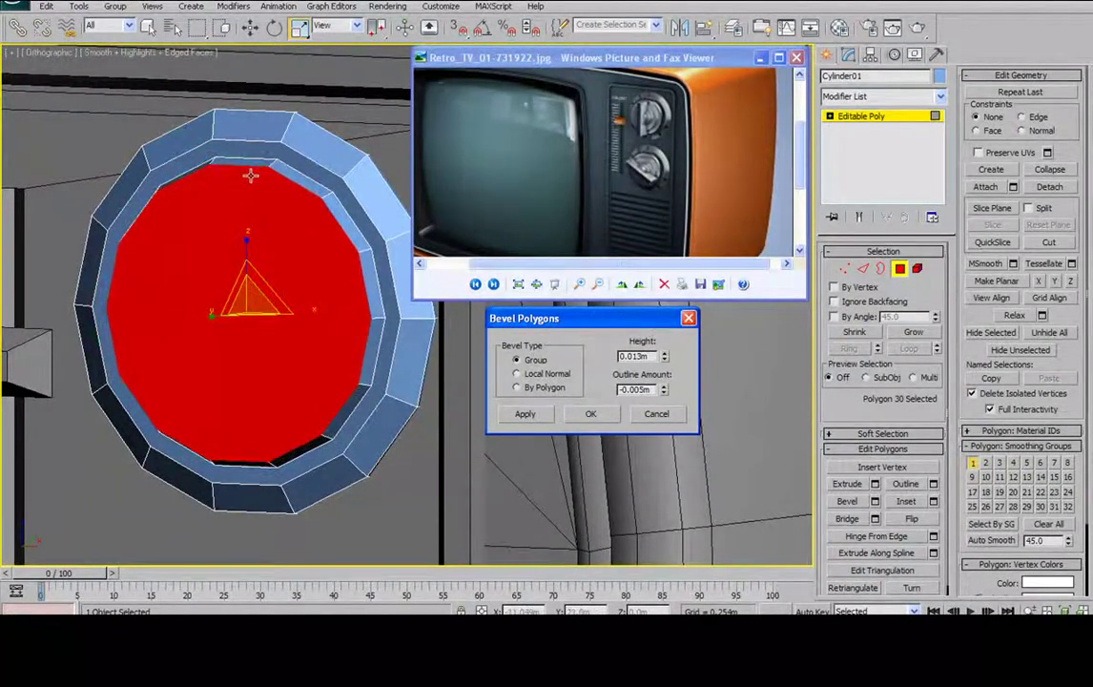
pyautogui.keyDown('alt'); pyautogui.moveTo(256, 170); pyautogui.dragTo(226, 181, button='middle'); pyautogui.keyUp('alt')
pyautogui.scroll(-6, 225, 181)
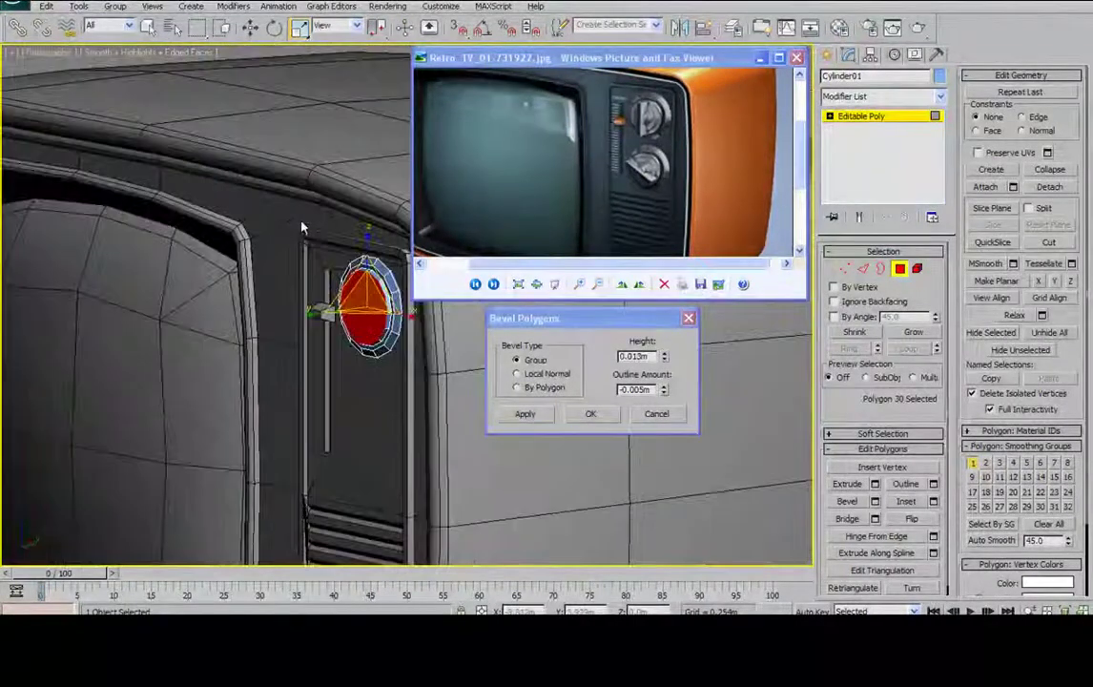
pyautogui.moveTo(320, 234)
pyautogui.keyDown('alt'); pyautogui.mouseDown(button='middle')
pyautogui.moveTo(334, 205)
pyautogui.moveTo(325, 216)
pyautogui.mouseUp(button='middle'); pyautogui.keyUp('alt')
pyautogui.scroll(2, 325, 217)
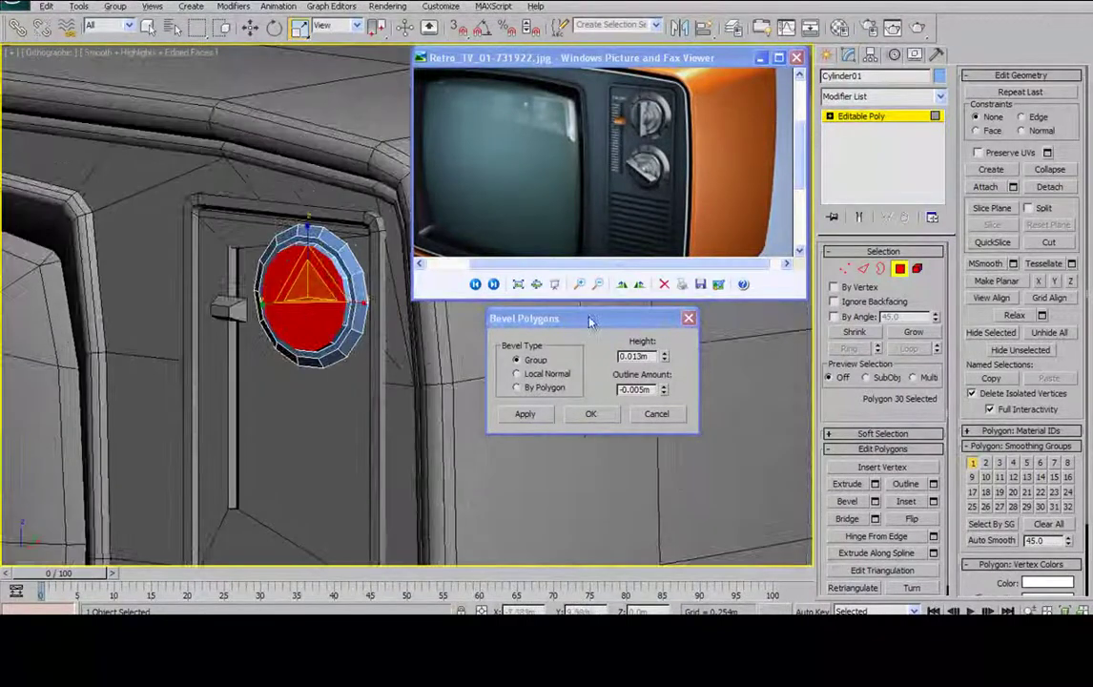
pyautogui.moveTo(665, 355); pyautogui.dragTo(652, 324)
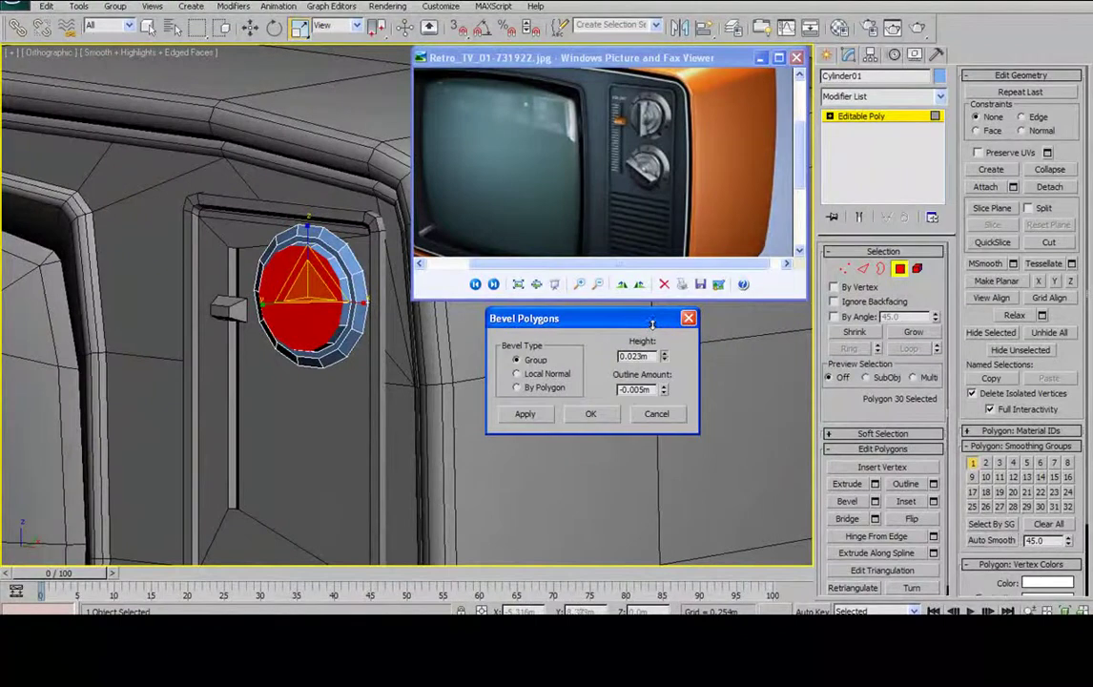
pyautogui.keyDown('alt'); pyautogui.moveTo(311, 288); pyautogui.dragTo(285, 295, button='middle'); pyautogui.keyUp('alt')
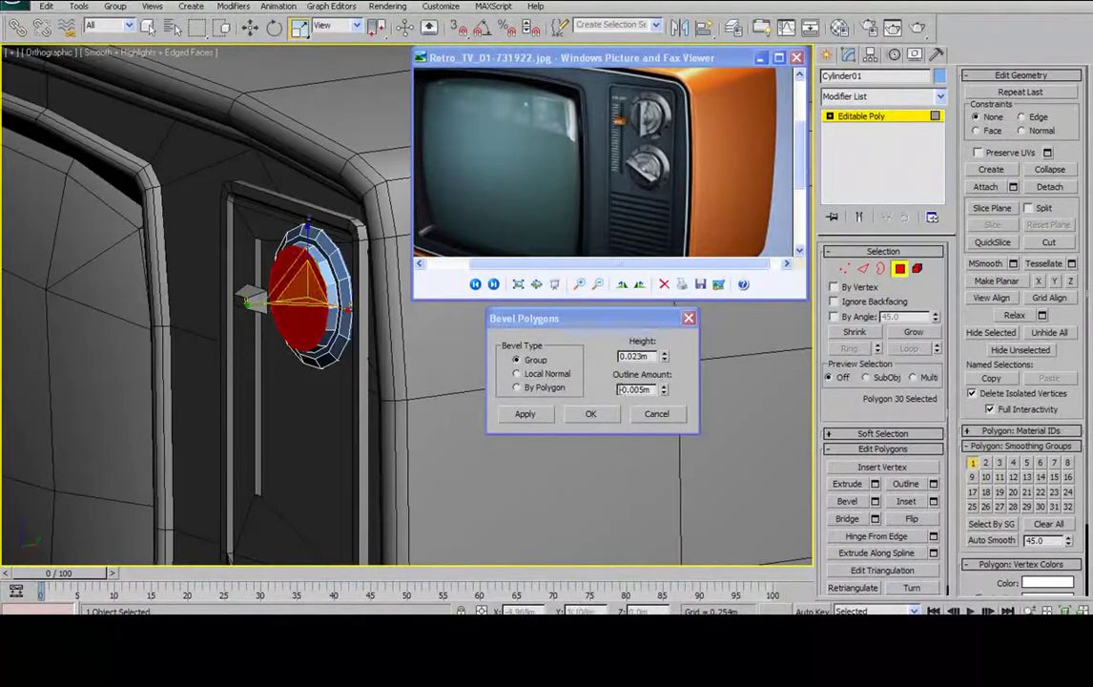
pyautogui.click(589, 412)
# - Examine the upper knob's stepped shape close up in the reference photo and compare it with the model
pyautogui.keyDown('alt'); pyautogui.moveTo(387, 351); pyautogui.dragTo(386, 372, button='middle'); pyautogui.keyUp('alt')
pyautogui.scroll(2, 386, 372)
pyautogui.keyDown('alt'); pyautogui.moveTo(329, 306); pyautogui.dragTo(339, 307, button='middle'); pyautogui.keyUp('alt')
pyautogui.scroll(2, 338, 307)
pyautogui.moveTo(658, 124); pyautogui.dragTo(649, 170)
pyautogui.scroll(6, 649, 170)
pyautogui.moveTo(733, 164); pyautogui.dragTo(630, 184)
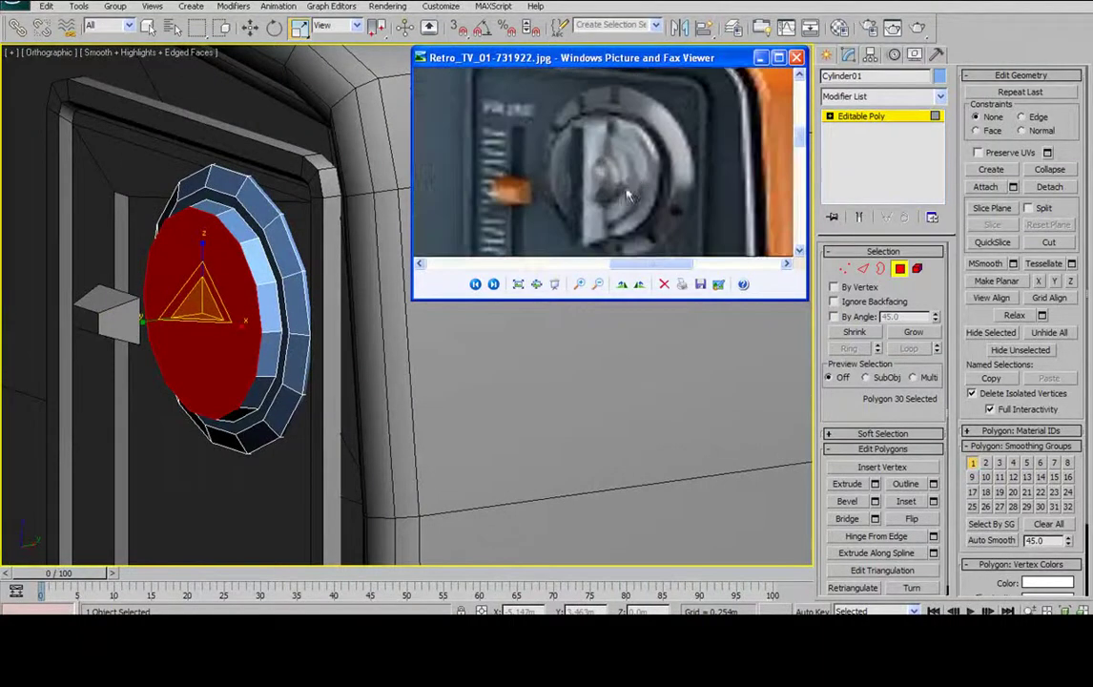
pyautogui.scroll(-2, 630, 164)
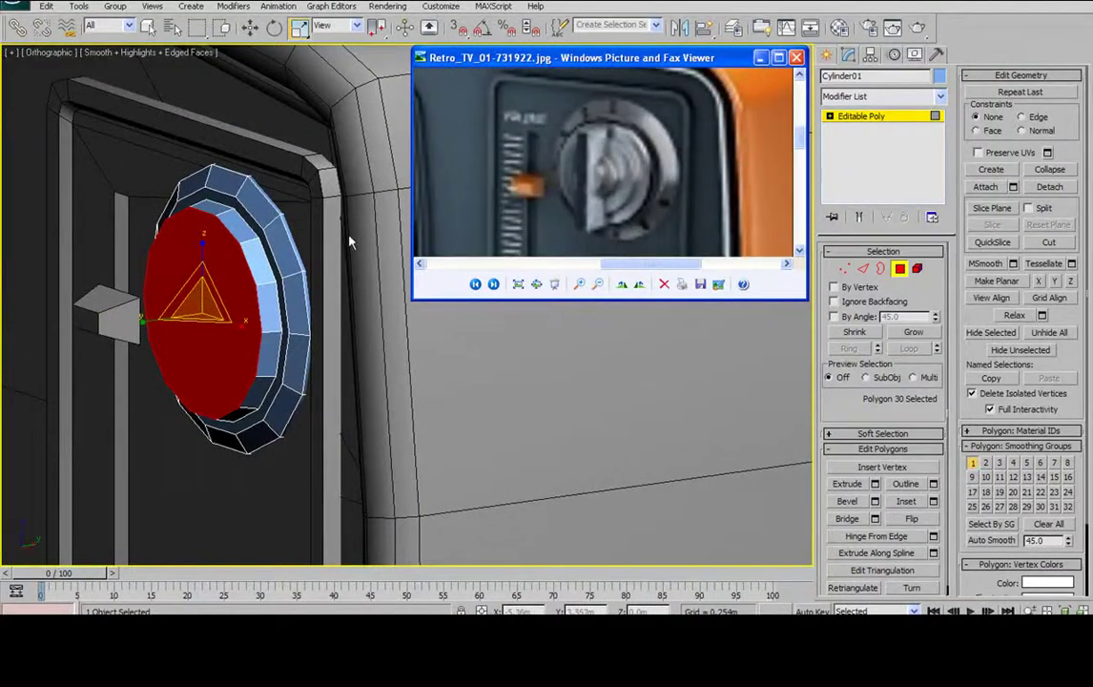
pyautogui.middleClick(240, 227)
pyautogui.keyDown('alt'); pyautogui.moveTo(237, 229); pyautogui.dragTo(175, 213, button='middle'); pyautogui.keyUp('alt')
pyautogui.press('5')
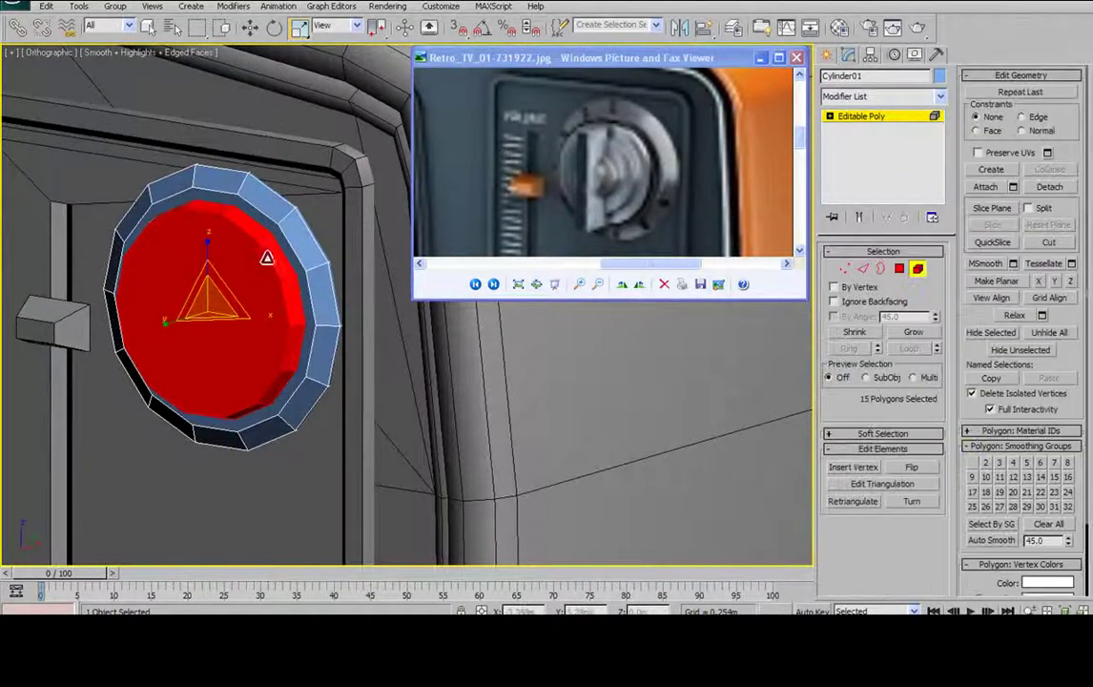
pyautogui.press('e')
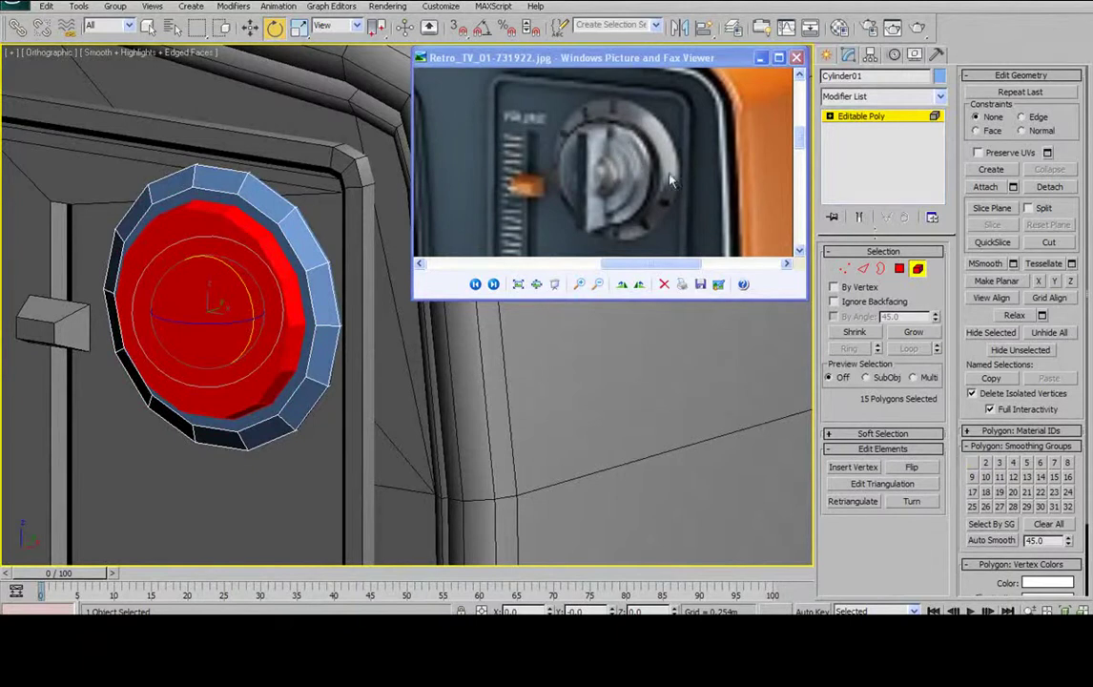
pyautogui.press('4')
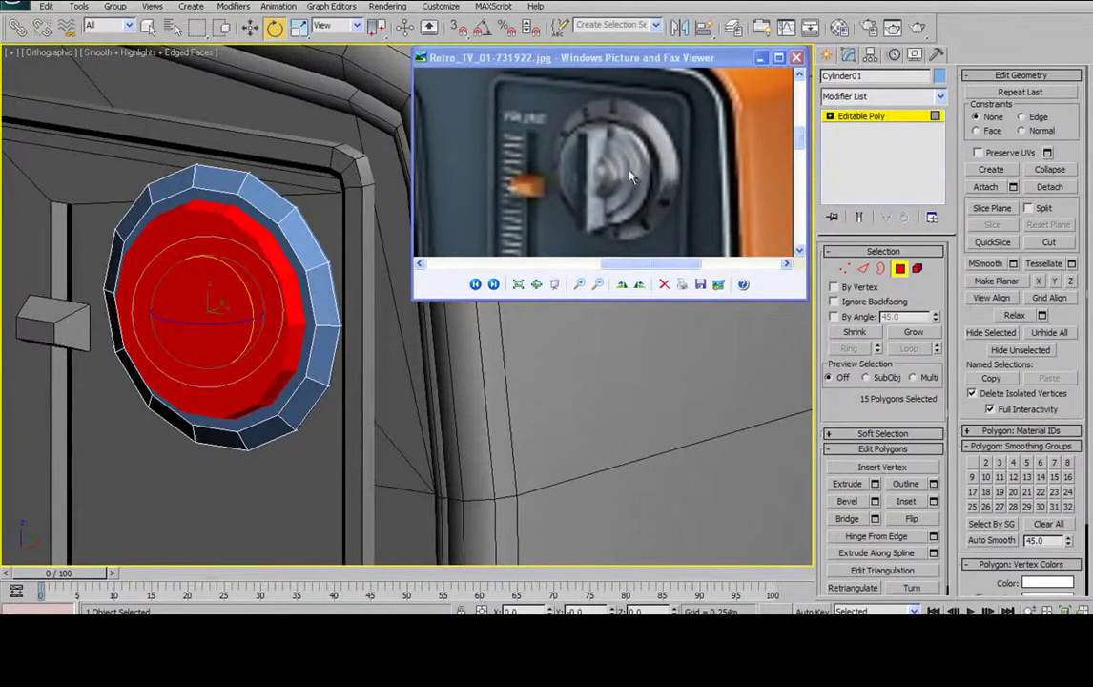
# - Select the inner knob element's front polygon and inset it as a group to leave a flat ring around it
pyautogui.click(225, 248)
pyautogui.keyDown('alt'); pyautogui.moveTo(281, 227); pyautogui.dragTo(295, 208, button='middle'); pyautogui.keyUp('alt')
pyautogui.click(933, 501)
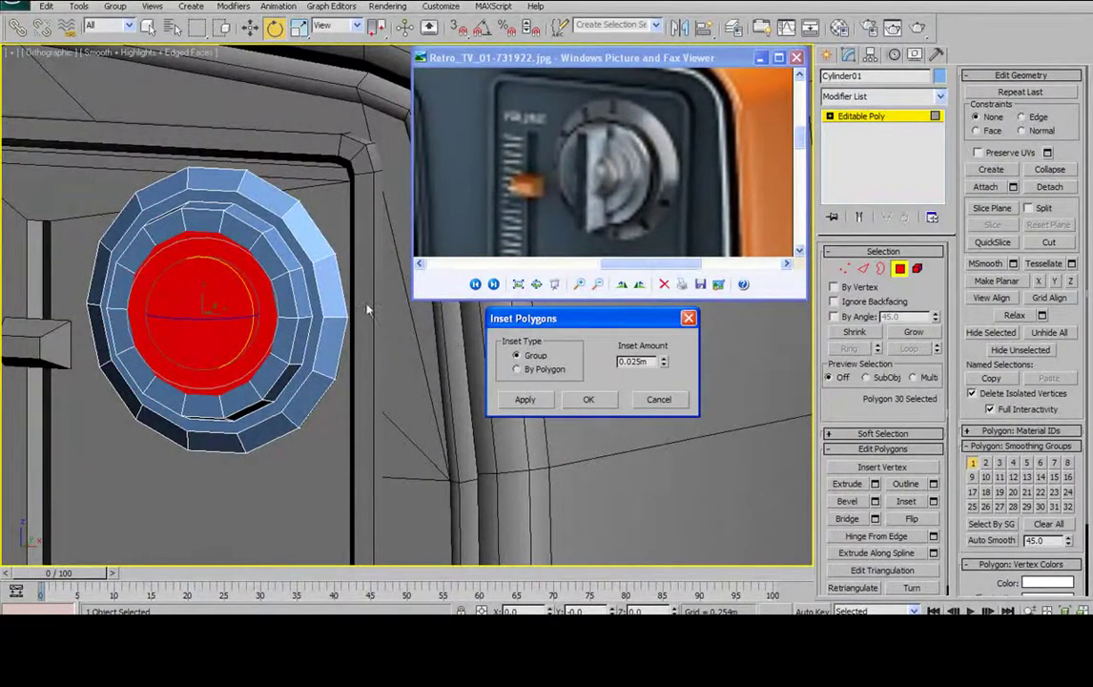
pyautogui.moveTo(362, 297)
pyautogui.keyDown('alt'); pyautogui.mouseDown(button='middle')
pyautogui.moveTo(305, 301)
pyautogui.moveTo(362, 297)
pyautogui.mouseUp(button='middle'); pyautogui.keyUp('alt')
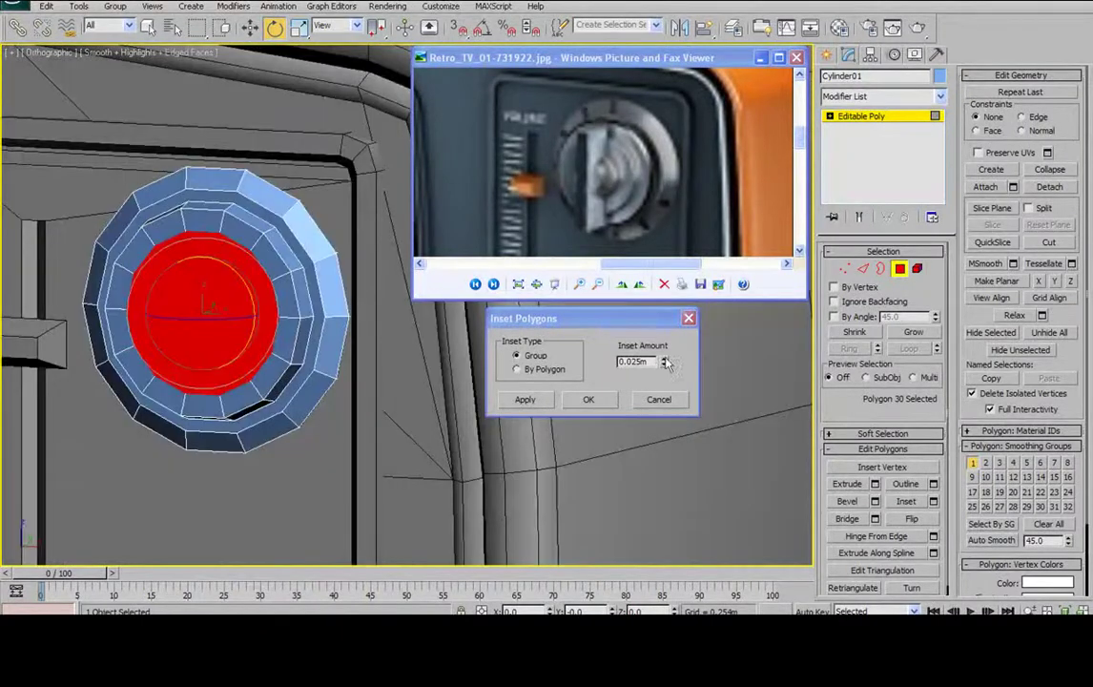
pyautogui.moveTo(665, 361); pyautogui.dragTo(659, 349)
pyautogui.keyDown('alt'); pyautogui.moveTo(271, 246); pyautogui.dragTo(218, 241, button='middle'); pyautogui.keyUp('alt')
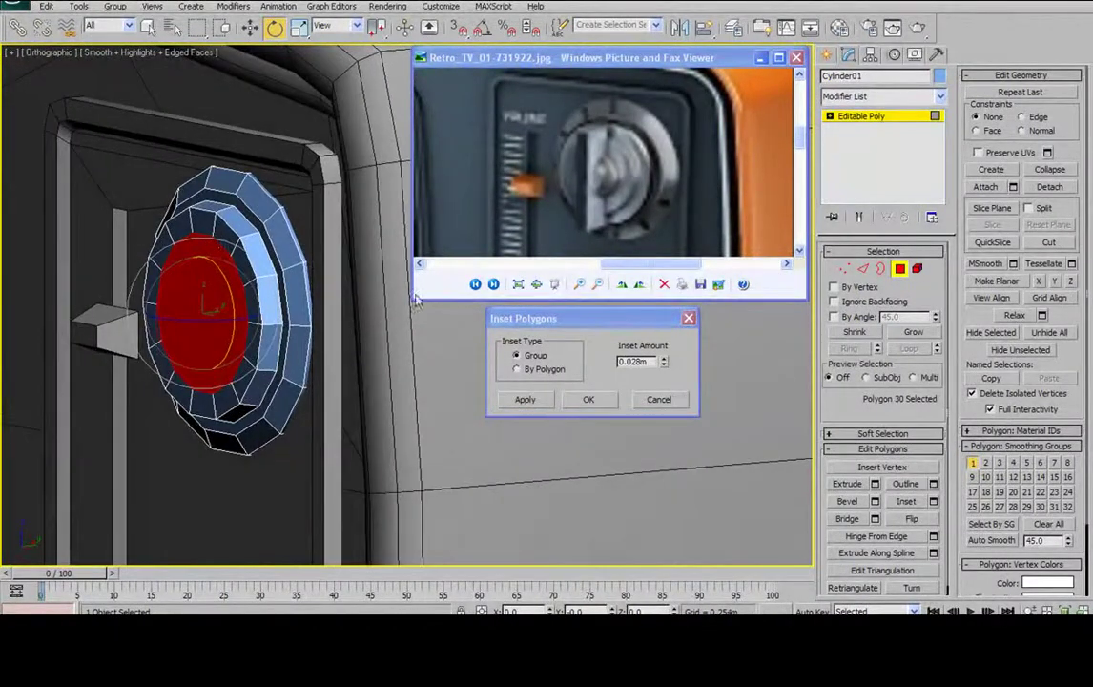
pyautogui.moveTo(660, 364); pyautogui.dragTo(663, 366)
pyautogui.click(601, 398)
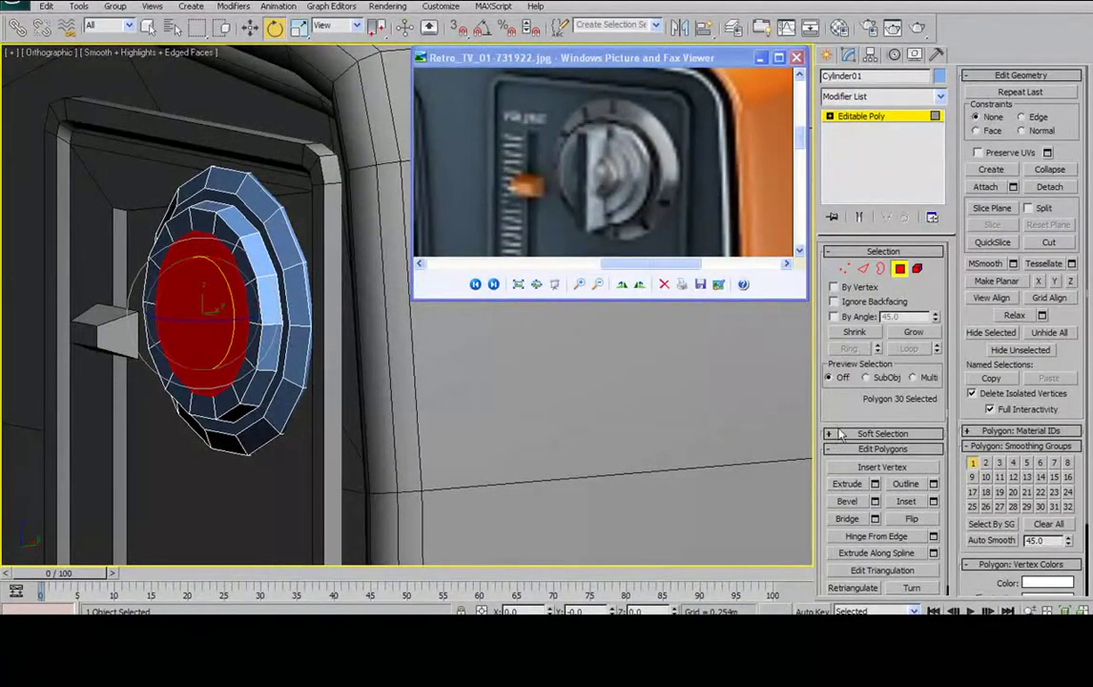
# - Bevel the inset front polygon with a height of 0.009 m and an outline amount of -0.005 m
pyautogui.click(875, 501)
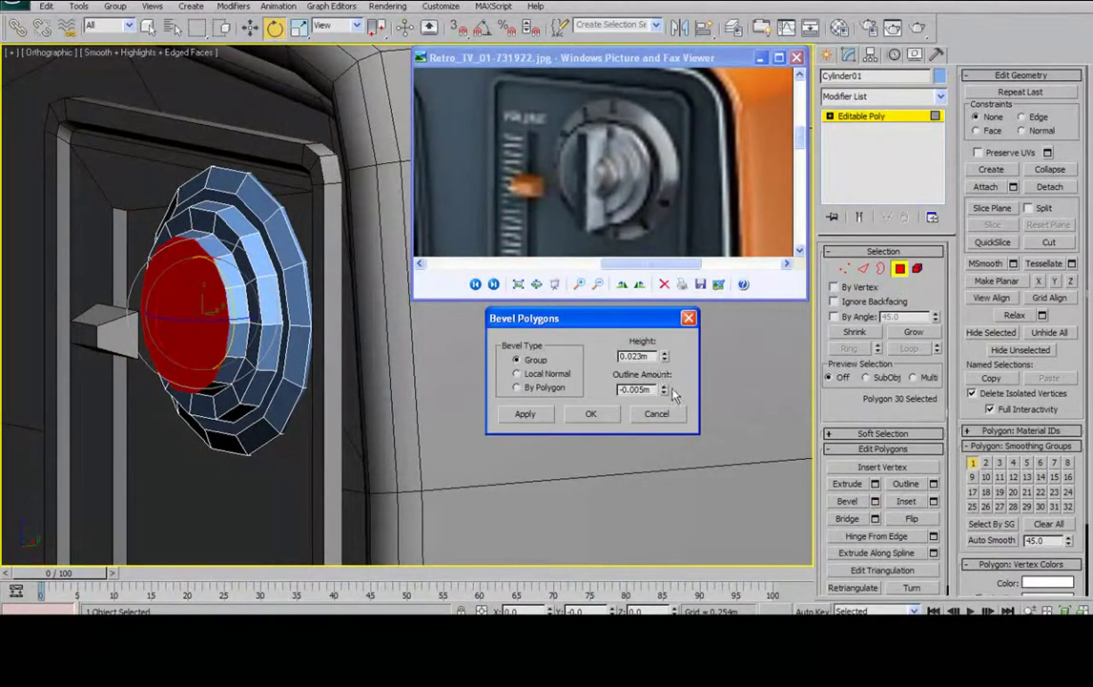
pyautogui.moveTo(665, 356); pyautogui.dragTo(665, 398)
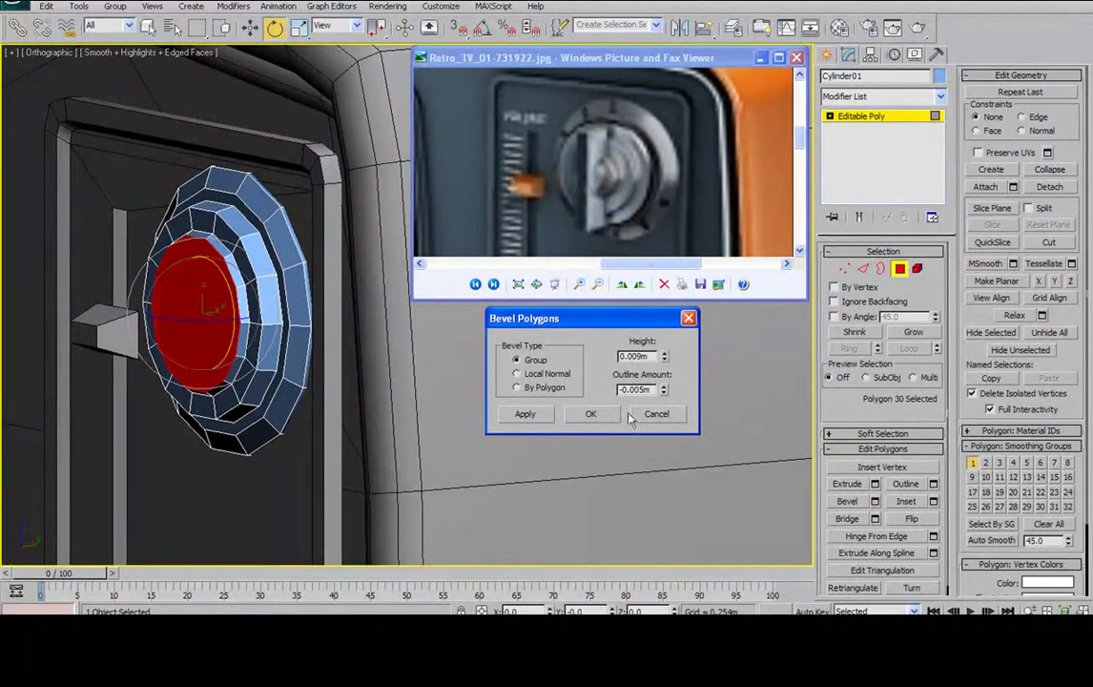
pyautogui.click(592, 416)
# - Inset the knob's raised front polygon by 0.035 m to form a small central disc
pyautogui.click(931, 500)
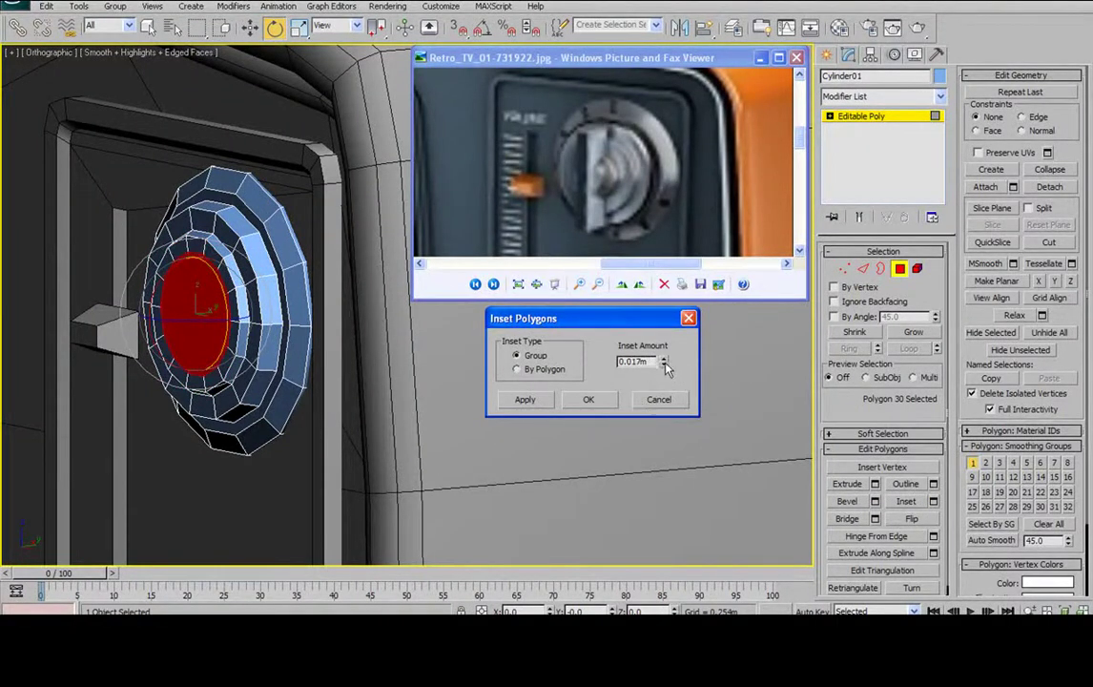
pyautogui.moveTo(663, 361); pyautogui.dragTo(662, 310)
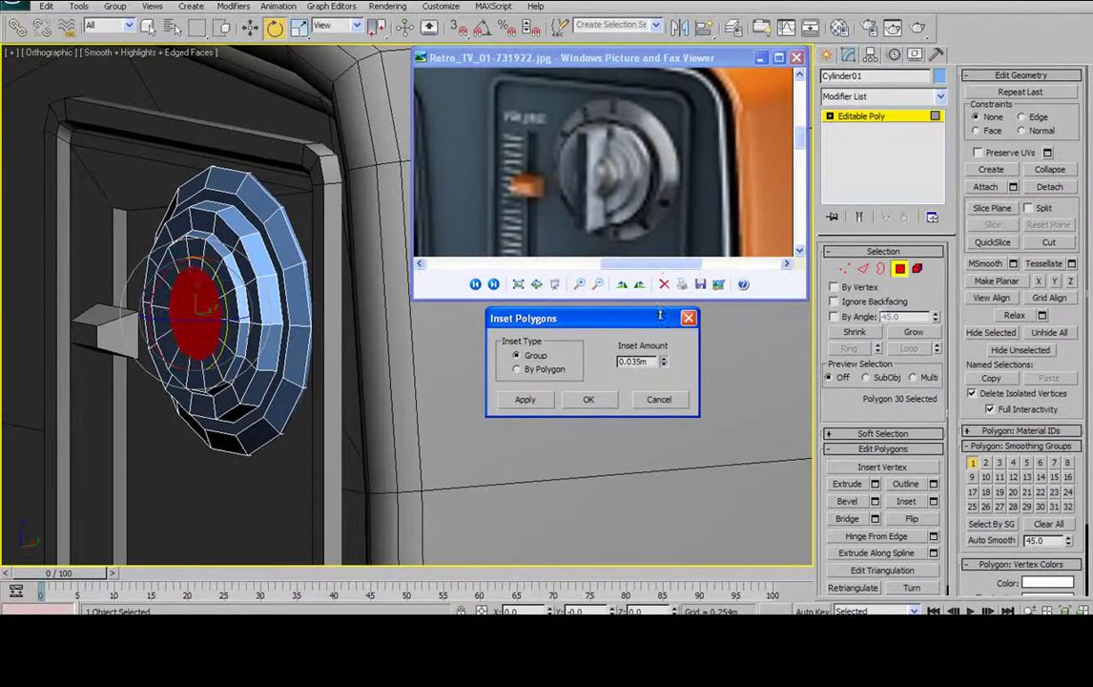
pyautogui.scroll(-6, 272, 278)
pyautogui.keyDown('alt'); pyautogui.moveTo(239, 280); pyautogui.dragTo(307, 264, button='middle'); pyautogui.keyUp('alt')
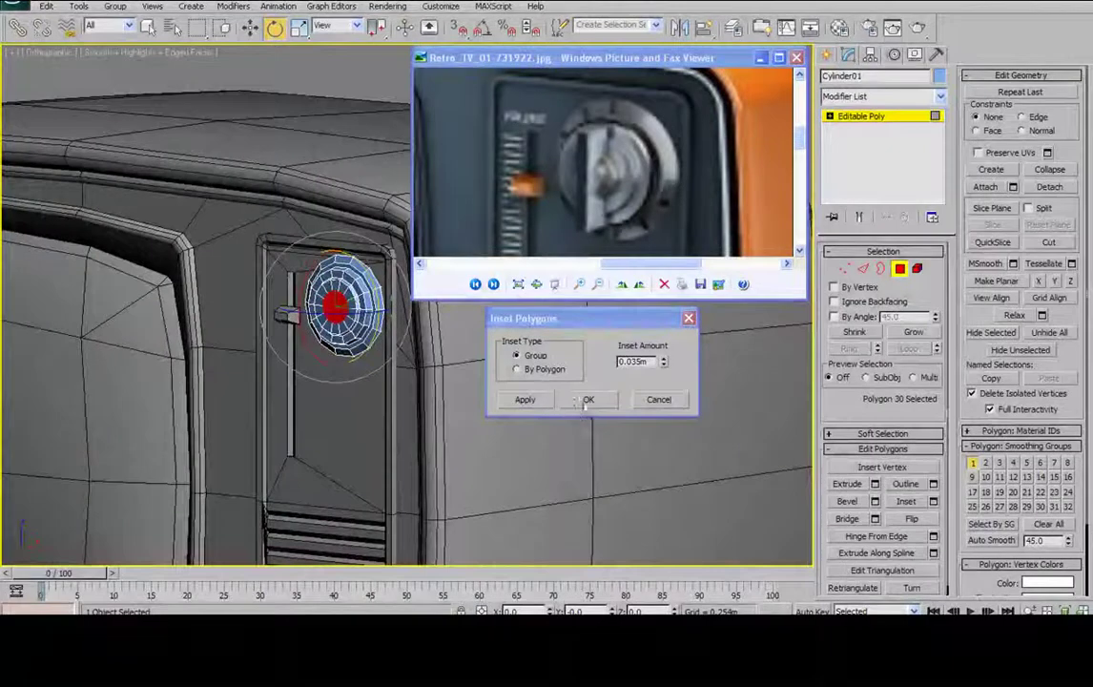
pyautogui.click(588, 399)
# - Extrude the knob's small central polygon outward by 0.028 m
pyautogui.click(848, 484)
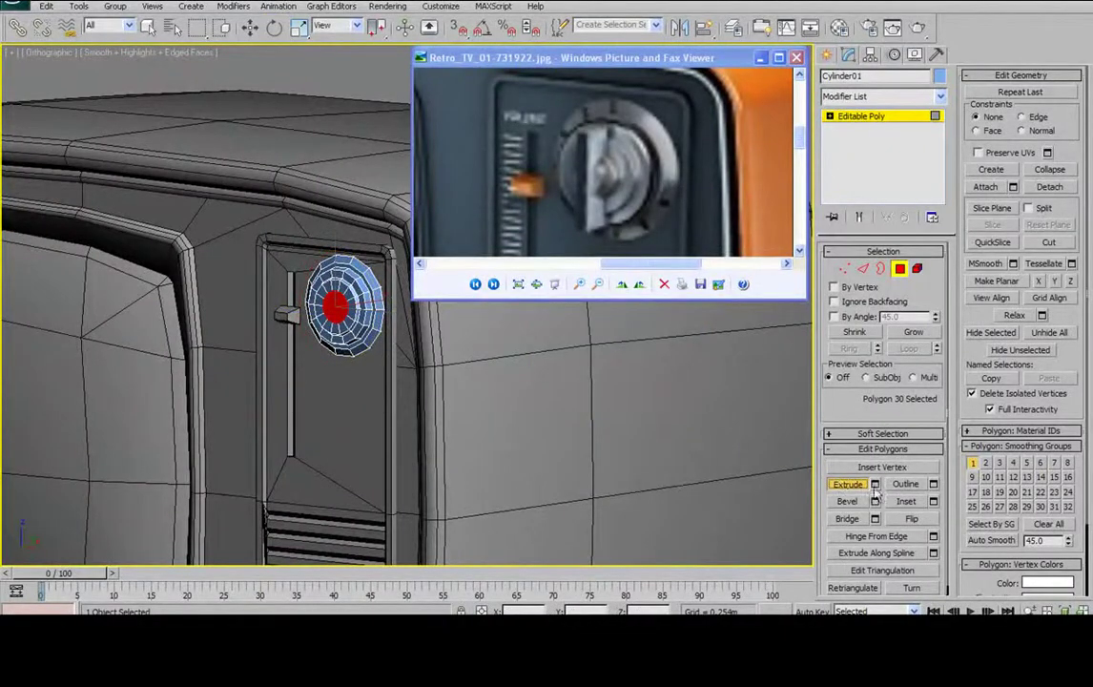
pyautogui.click(874, 484)
pyautogui.moveTo(667, 359); pyautogui.dragTo(658, 422)
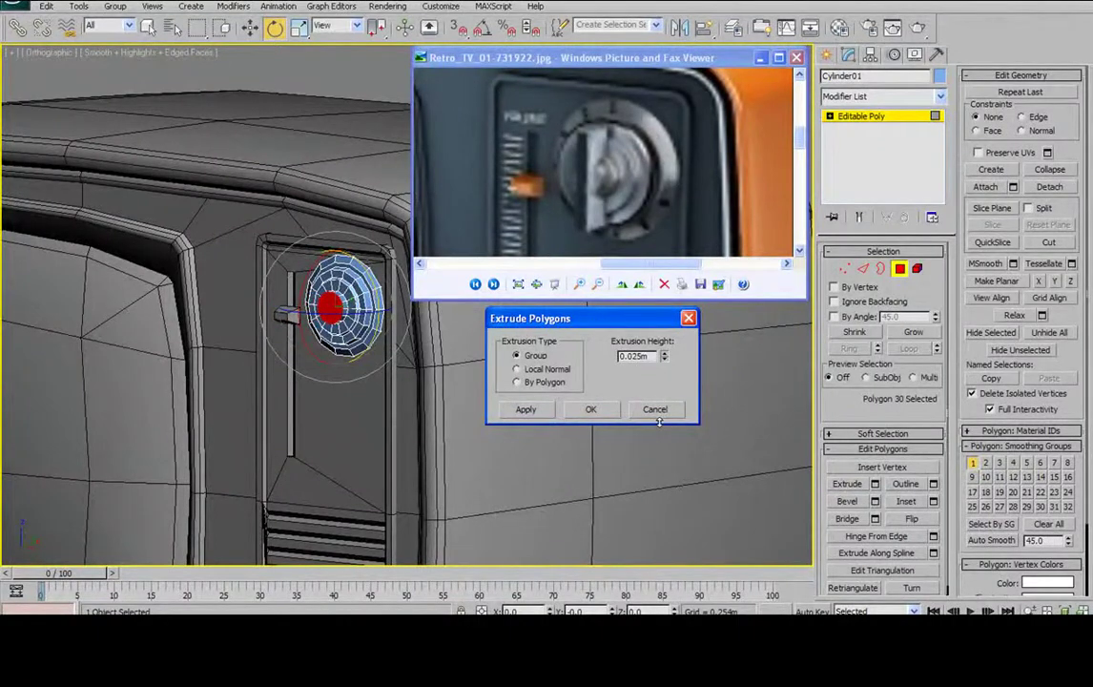
pyautogui.click(591, 409)
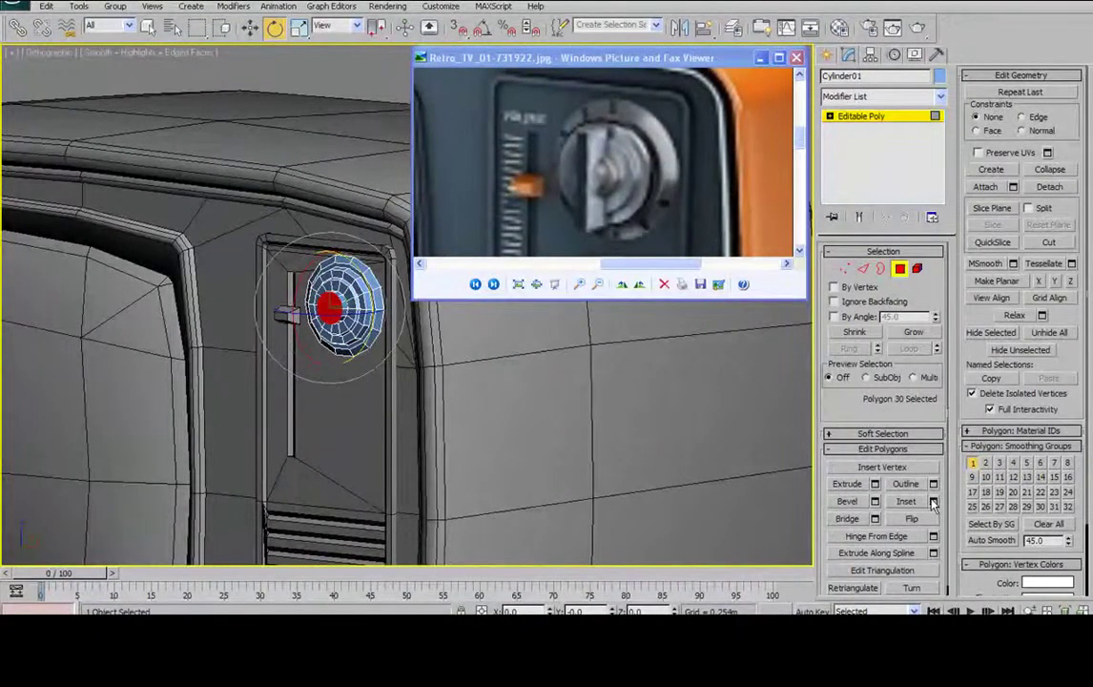
# - Extrude the knob's small central polygon by 0.011 m as a group
pyautogui.click(875, 484)
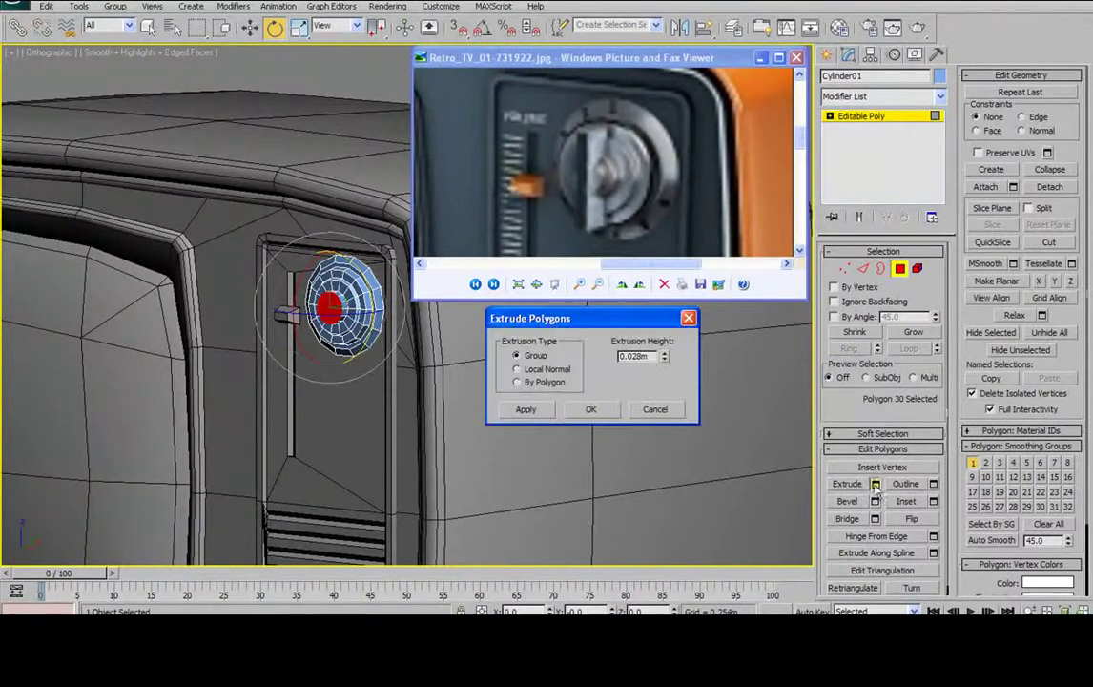
pyautogui.moveTo(665, 359); pyautogui.dragTo(666, 395)
pyautogui.scroll(8, 366, 305)
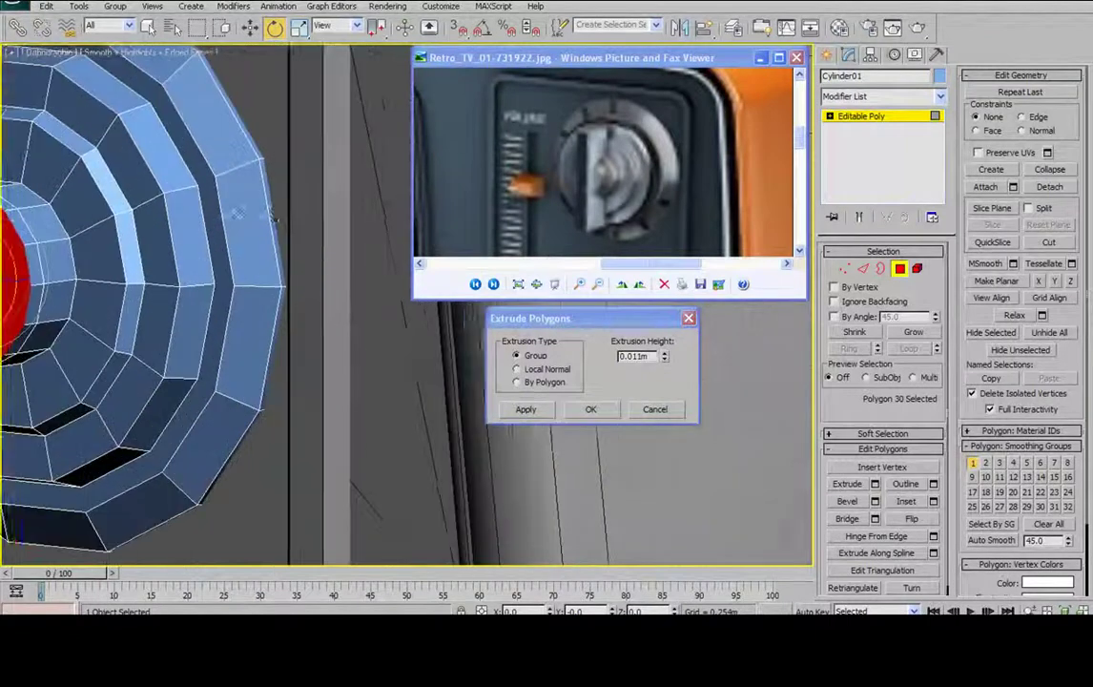
pyautogui.keyDown('alt'); pyautogui.moveTo(357, 194); pyautogui.dragTo(202, 212, button='middle'); pyautogui.keyUp('alt')
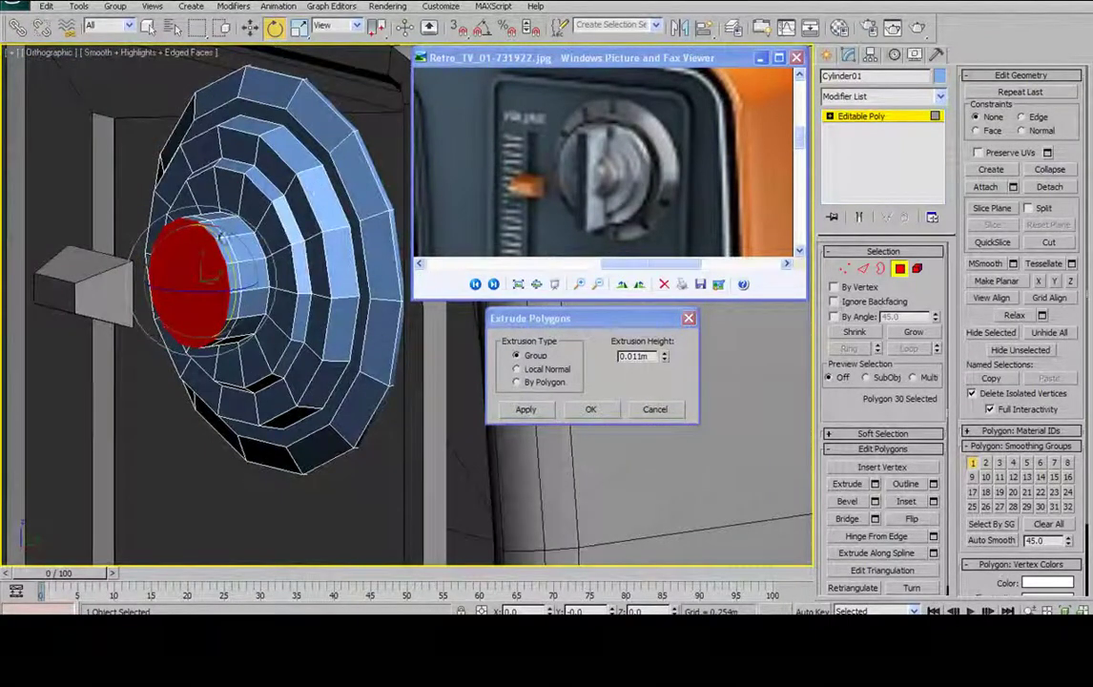
pyautogui.click(591, 409)
# - Collapse the central disc's front vertices into one point and move that point slightly along the knob's axis
pyautogui.keyDown('ctrl'); pyautogui.click(846, 268); pyautogui.keyUp('ctrl')
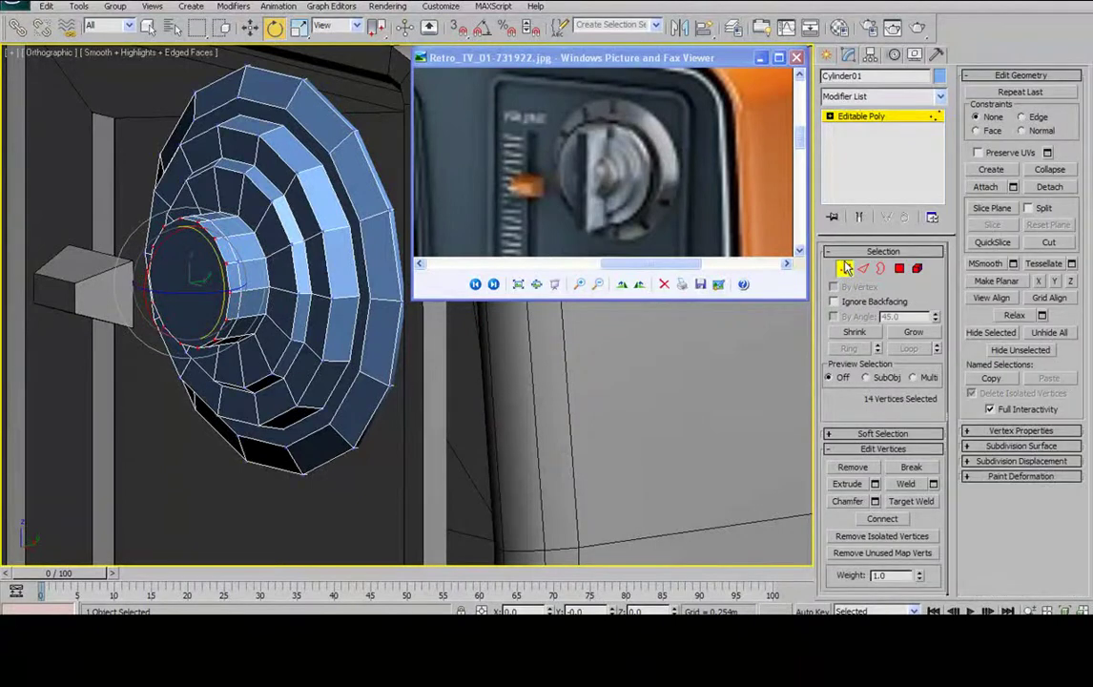
pyautogui.click(1061, 170)
pyautogui.keyDown('alt'); pyautogui.moveTo(351, 254); pyautogui.dragTo(324, 250, button='middle'); pyautogui.keyUp('alt')
pyautogui.click(252, 31)
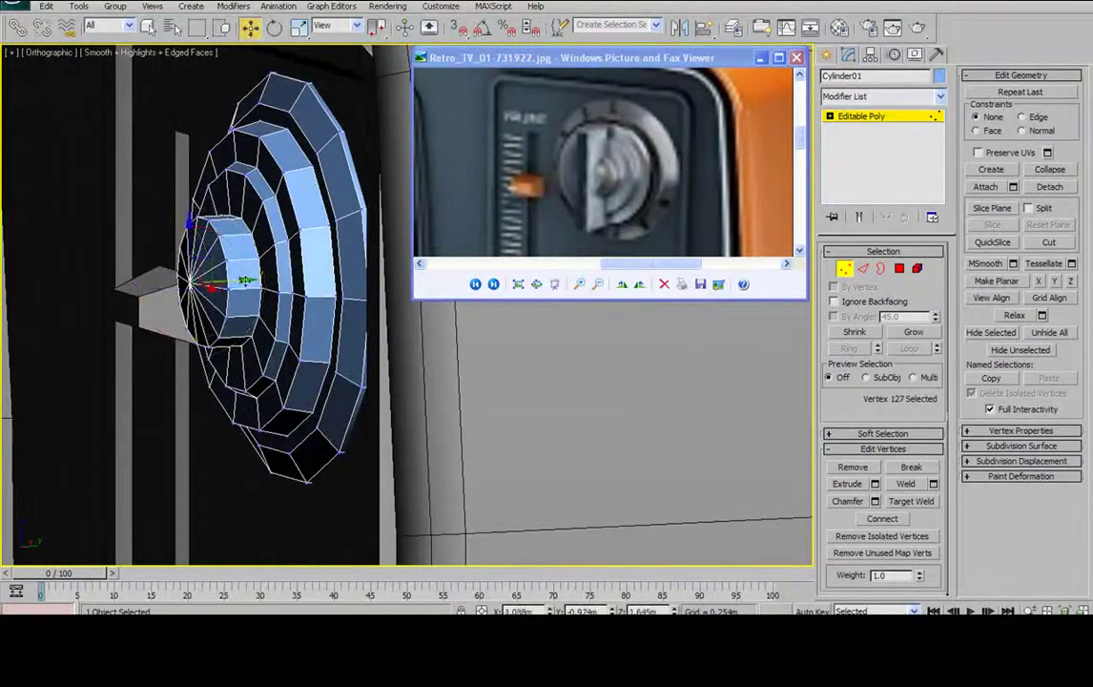
pyautogui.keyDown('alt'); pyautogui.moveTo(245, 279); pyautogui.dragTo(241, 288, button='middle'); pyautogui.keyUp('alt')
pyautogui.moveTo(238, 277); pyautogui.dragTo(241, 277)
pyautogui.keyDown('alt'); pyautogui.moveTo(242, 276); pyautogui.dragTo(296, 256, button='middle'); pyautogui.keyUp('alt')
# - Assign the whole inner knob element to smoothing group 1
pyautogui.click(863, 268)
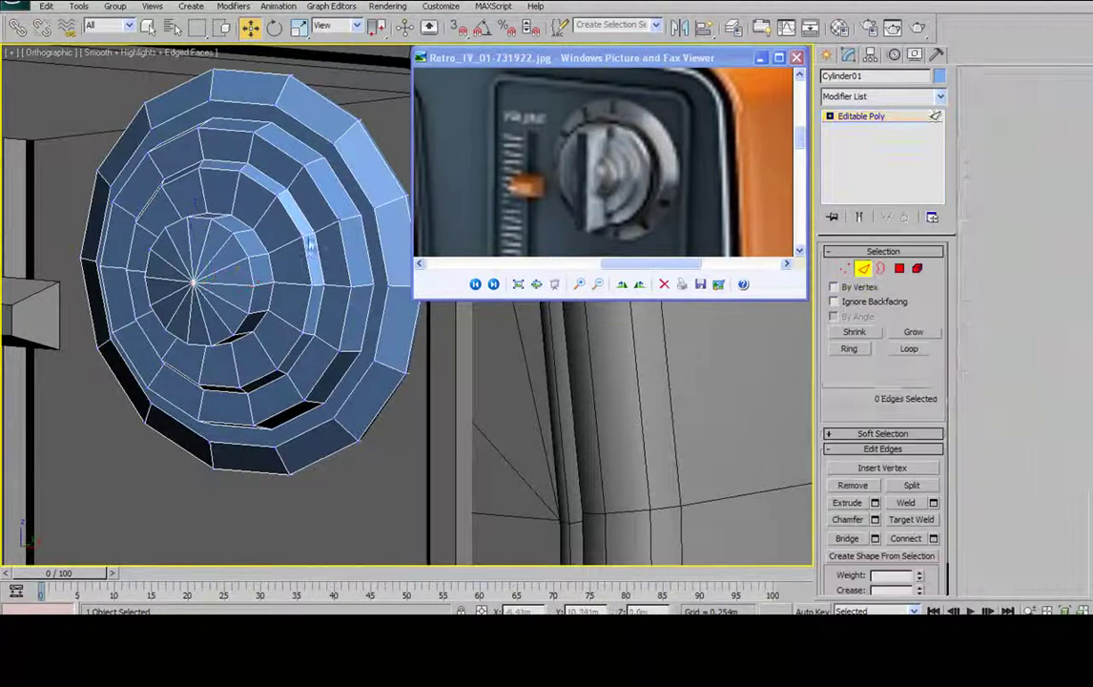
pyautogui.click(917, 268)
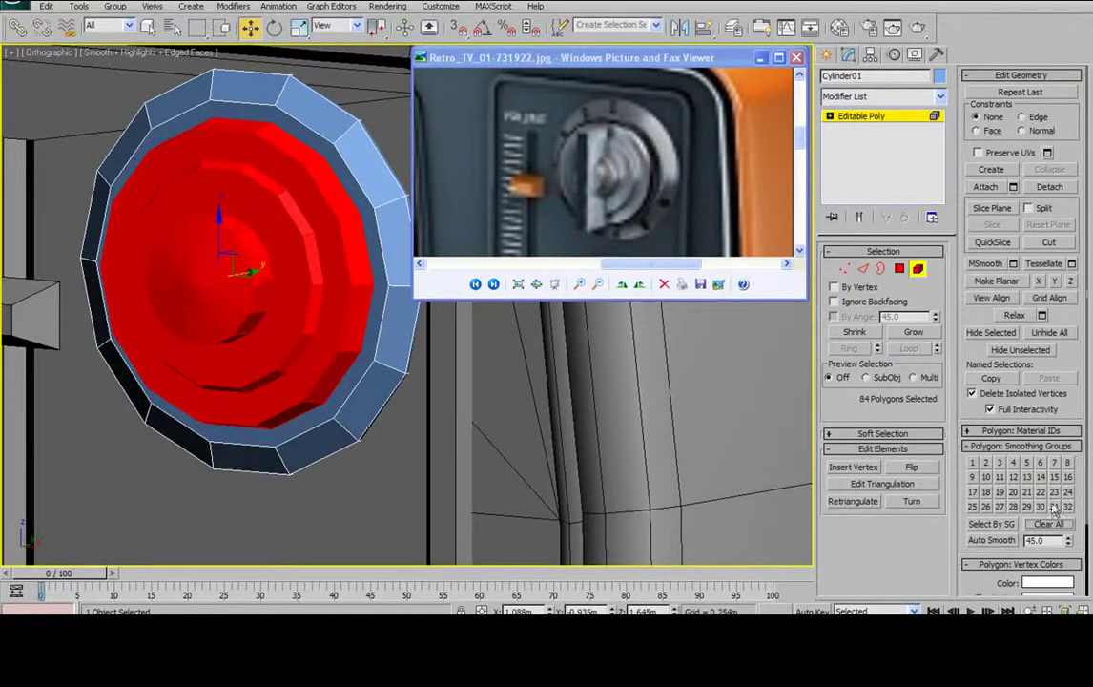
pyautogui.click(972, 464)
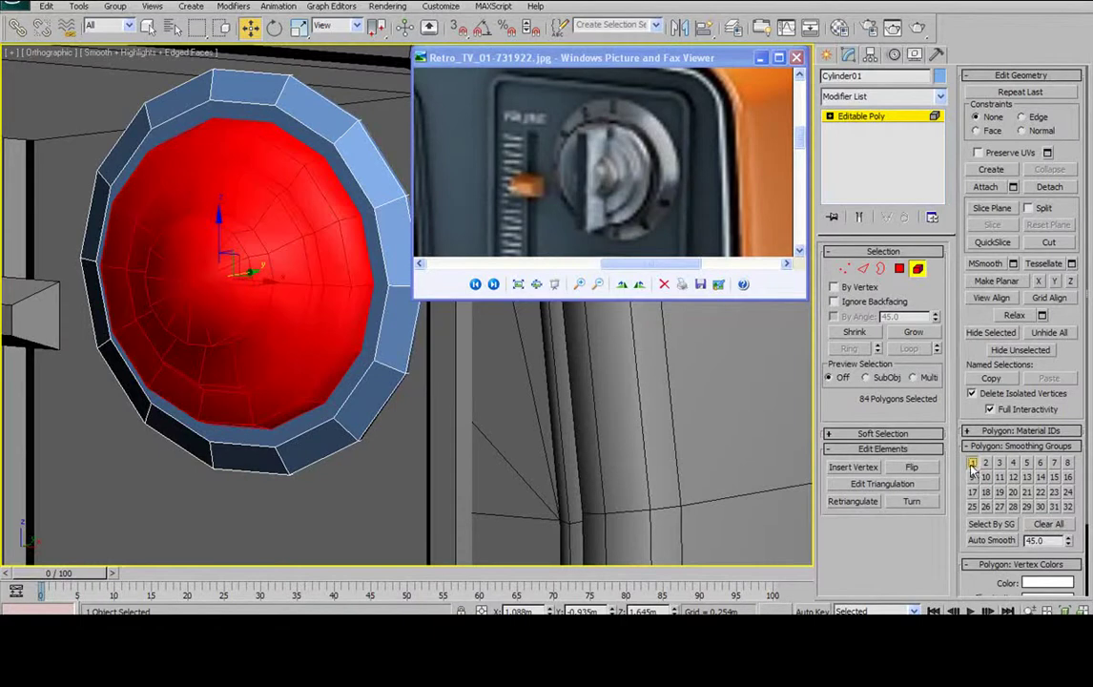
# - Select the side-wall polygon rings of the inner knob's three steps and put them in smoothing group 2 only
pyautogui.click(863, 268)
pyautogui.click(257, 254)
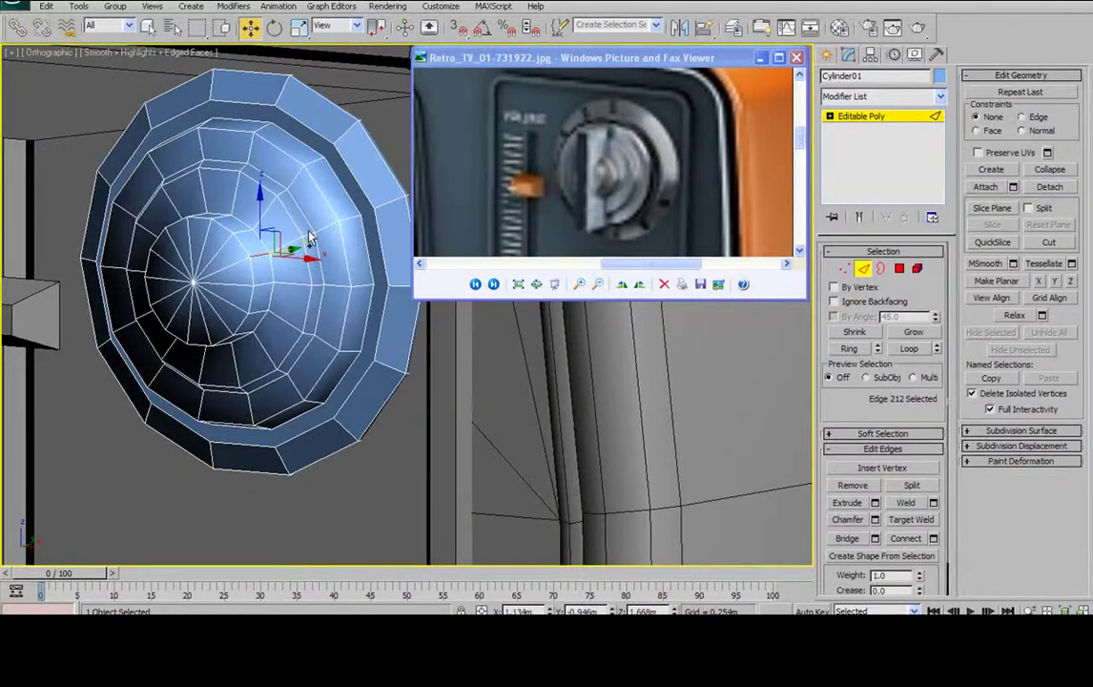
pyautogui.keyDown('ctrl'); pyautogui.click(361, 235); pyautogui.keyUp('ctrl')
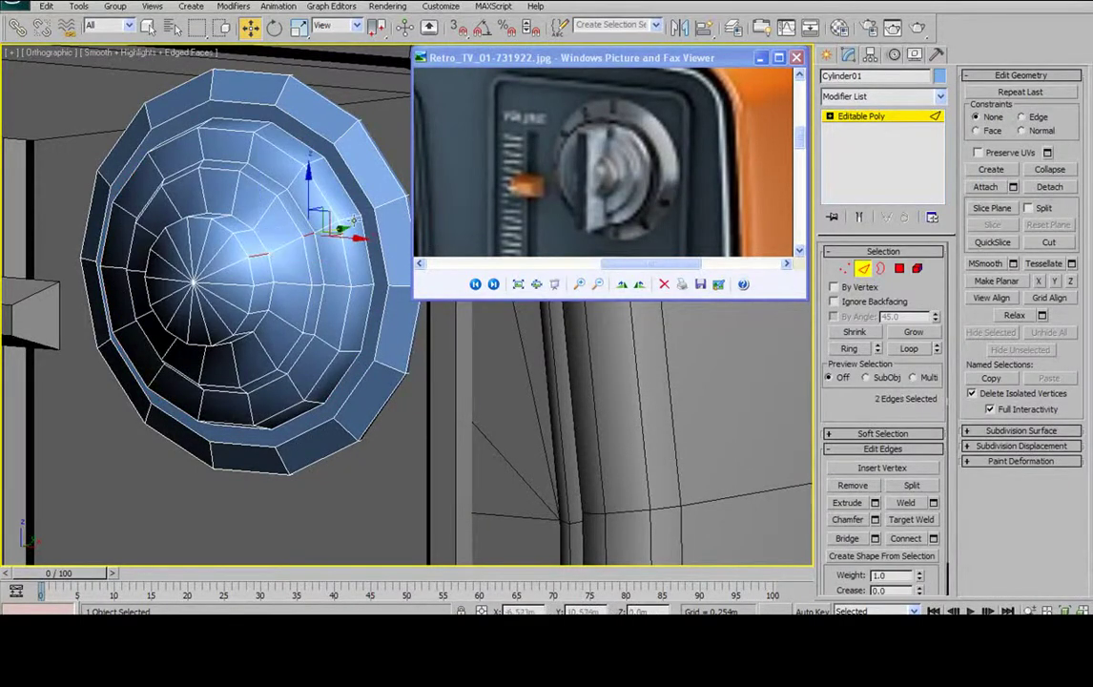
pyautogui.click(848, 350)
pyautogui.keyDown('ctrl'); pyautogui.click(899, 268); pyautogui.keyUp('ctrl')
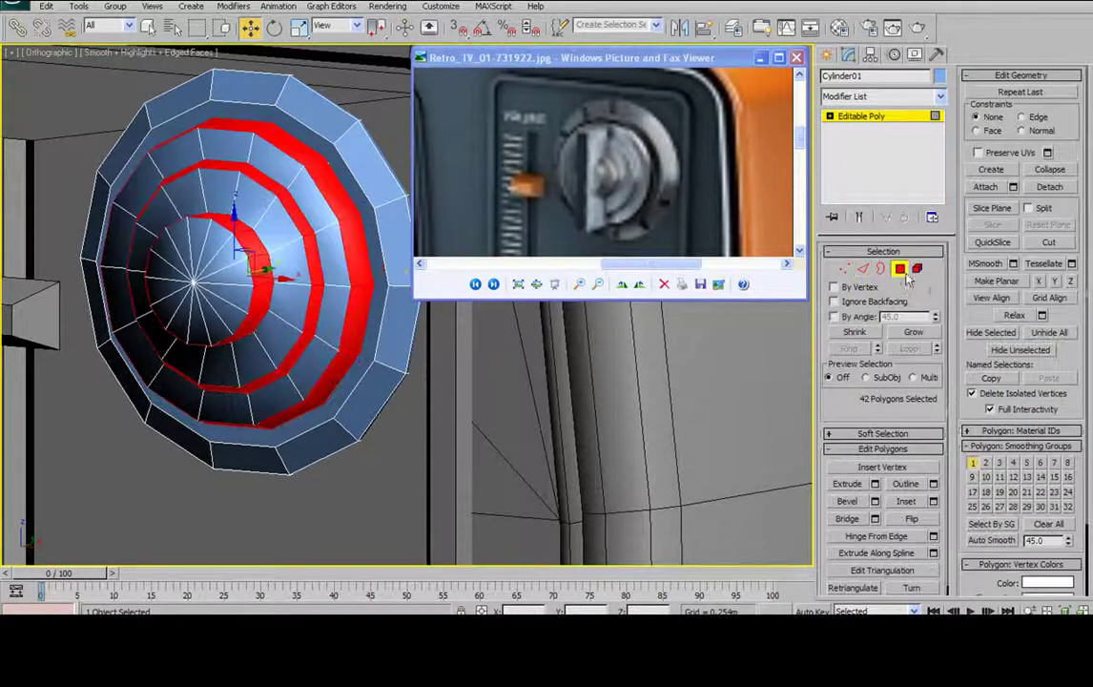
pyautogui.click(987, 463)
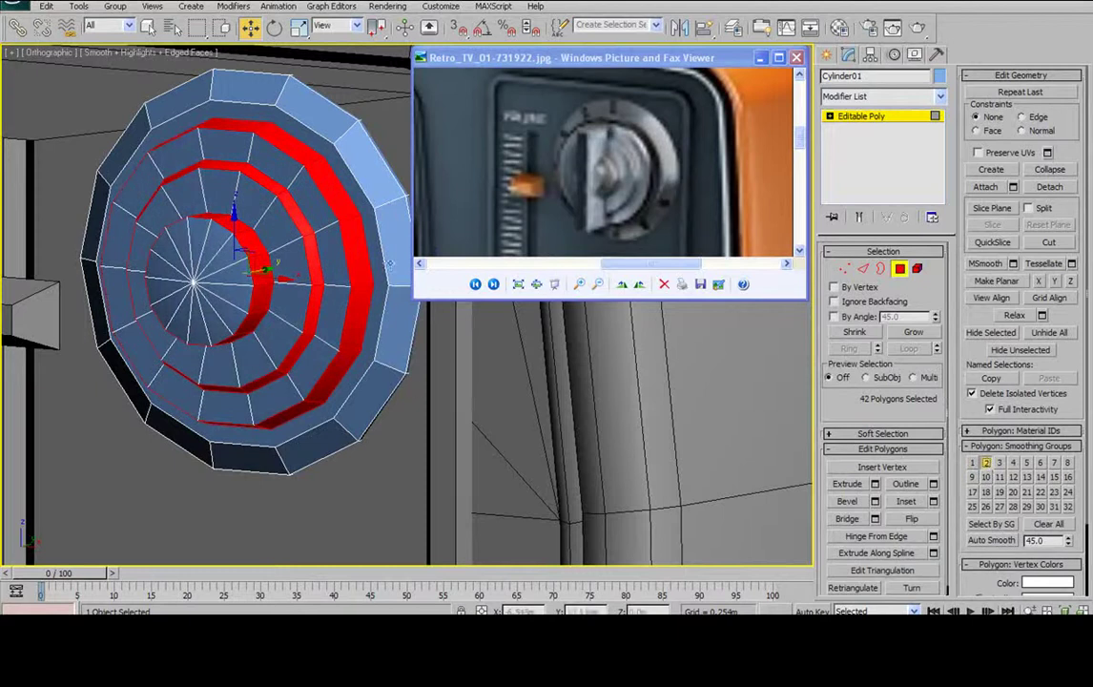
# - Assign the knob's outer ring element to smoothing group 1 and its front polygon to smoothing group 2 only
pyautogui.press('5')
pyautogui.click(407, 184)
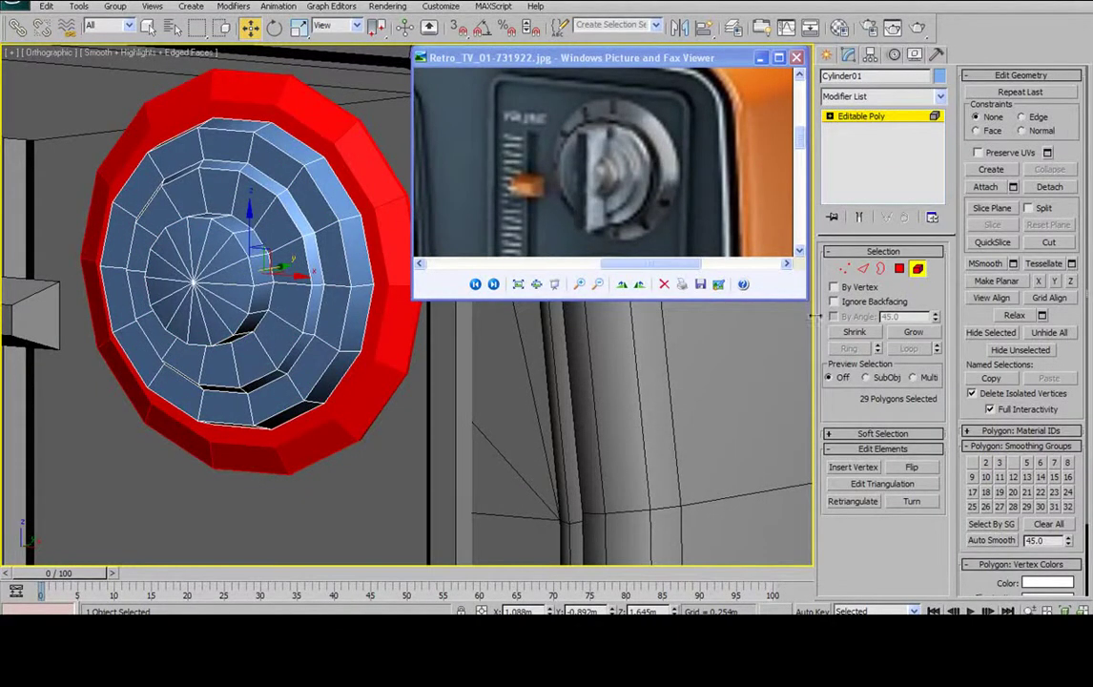
pyautogui.click(972, 463)
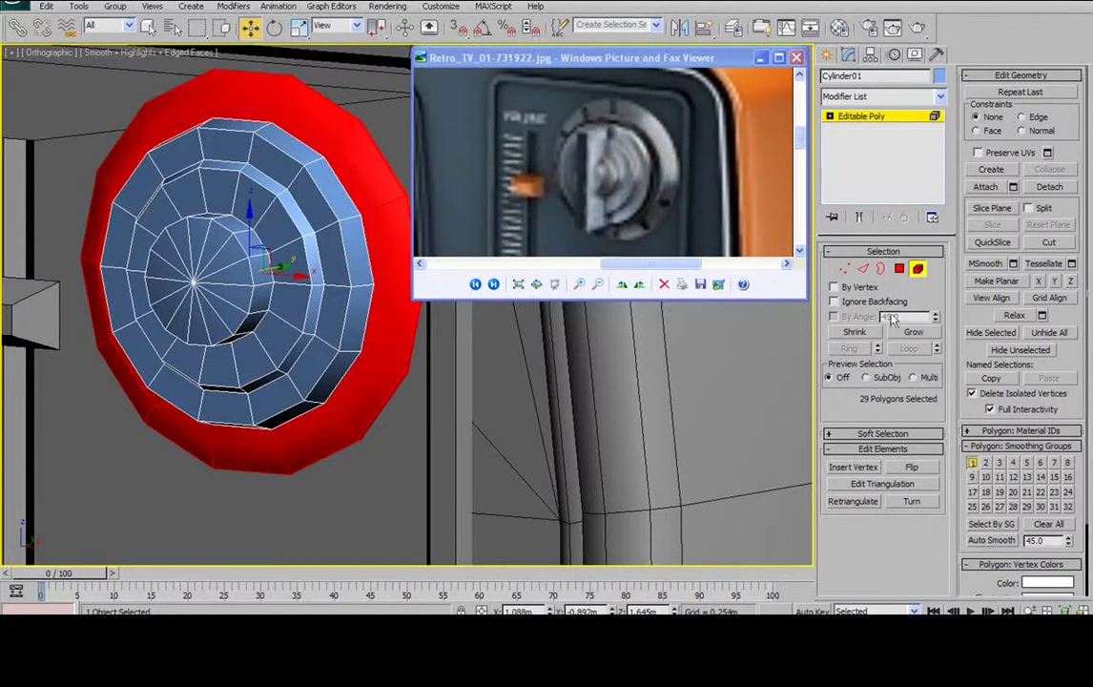
pyautogui.click(863, 270)
pyautogui.click(901, 270)
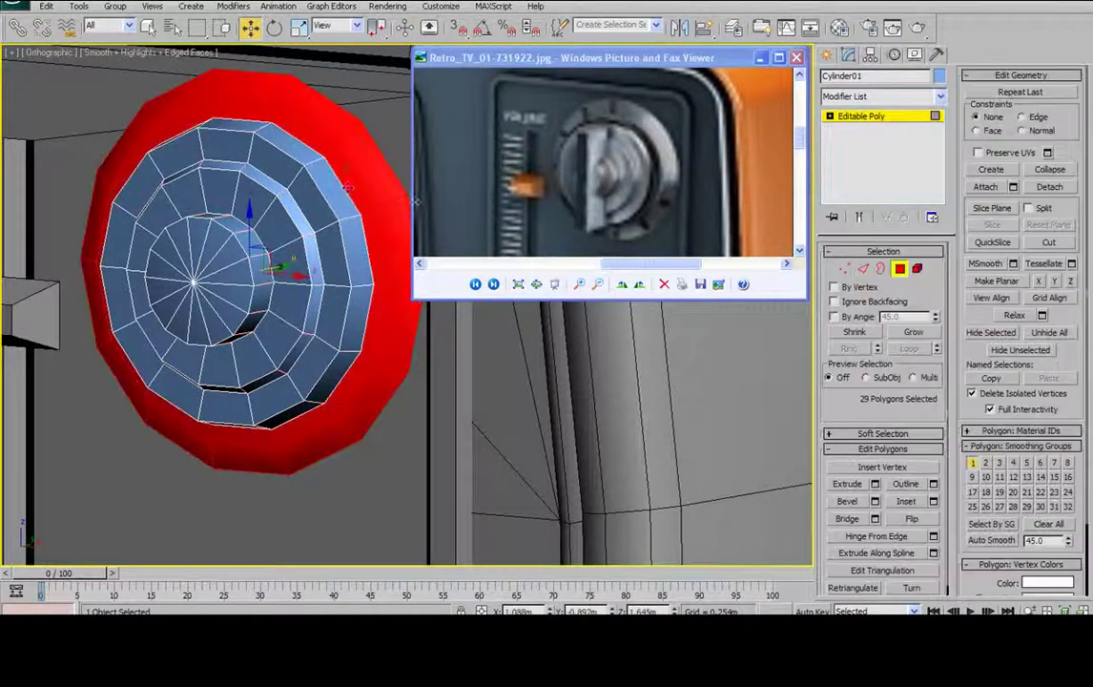
pyautogui.click(347, 187)
pyautogui.click(972, 463)
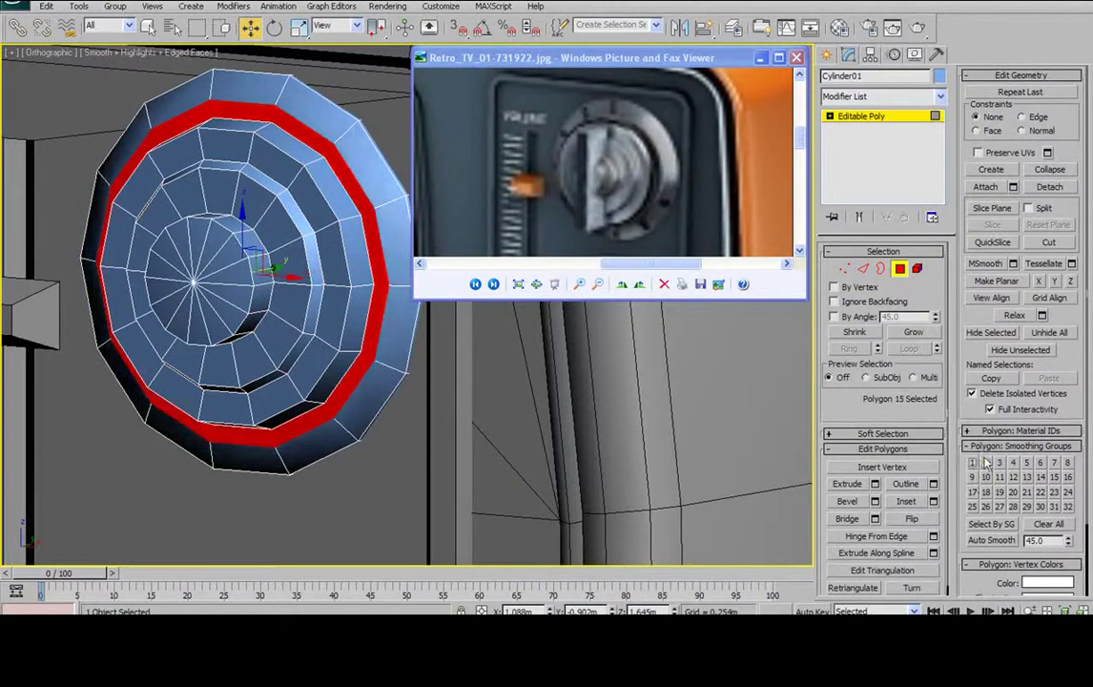
pyautogui.click(986, 464)
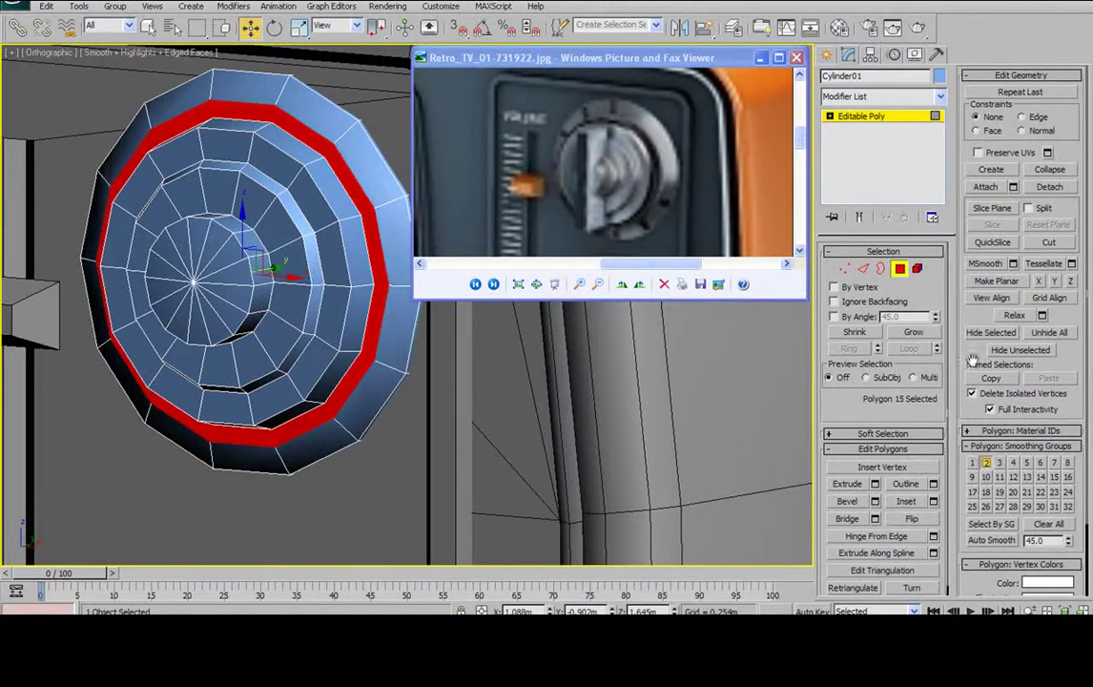
# - Inset the outer ring element's front polygon by 0.007 m as a group
pyautogui.click(933, 501)
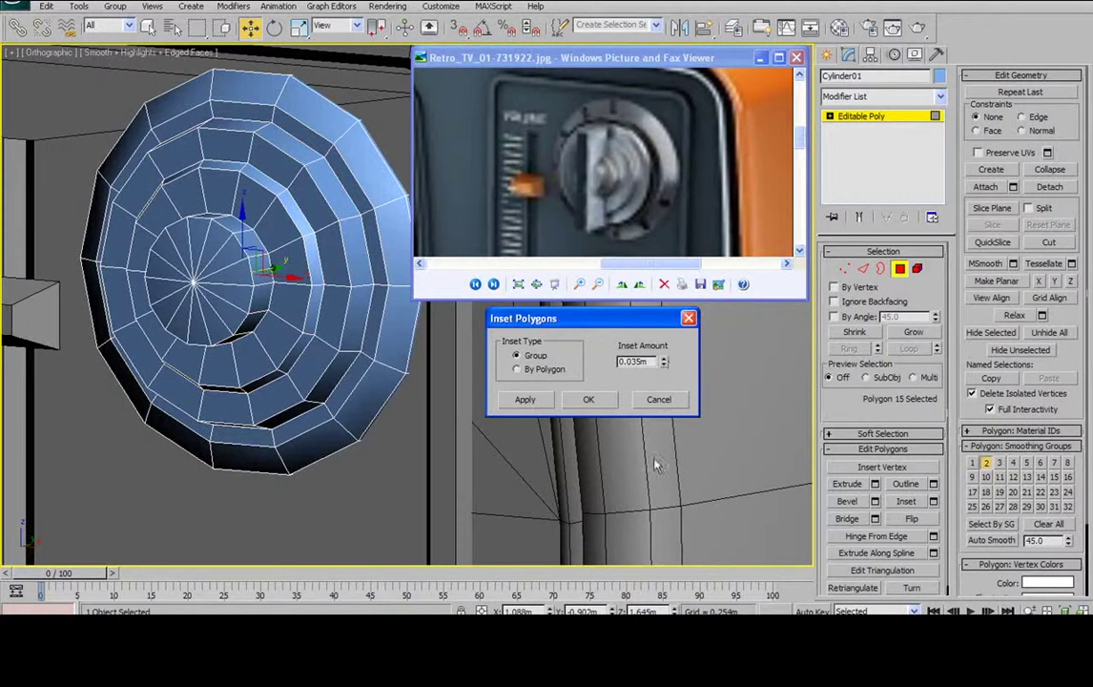
pyautogui.moveTo(664, 362); pyautogui.dragTo(651, 417)
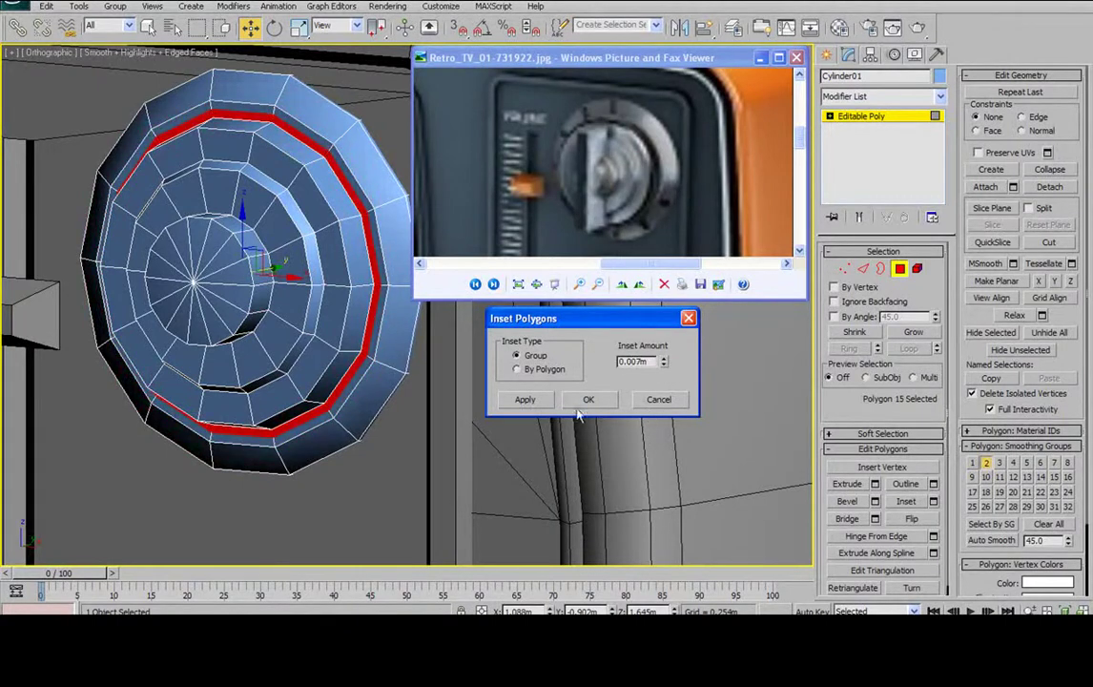
pyautogui.click(601, 402)
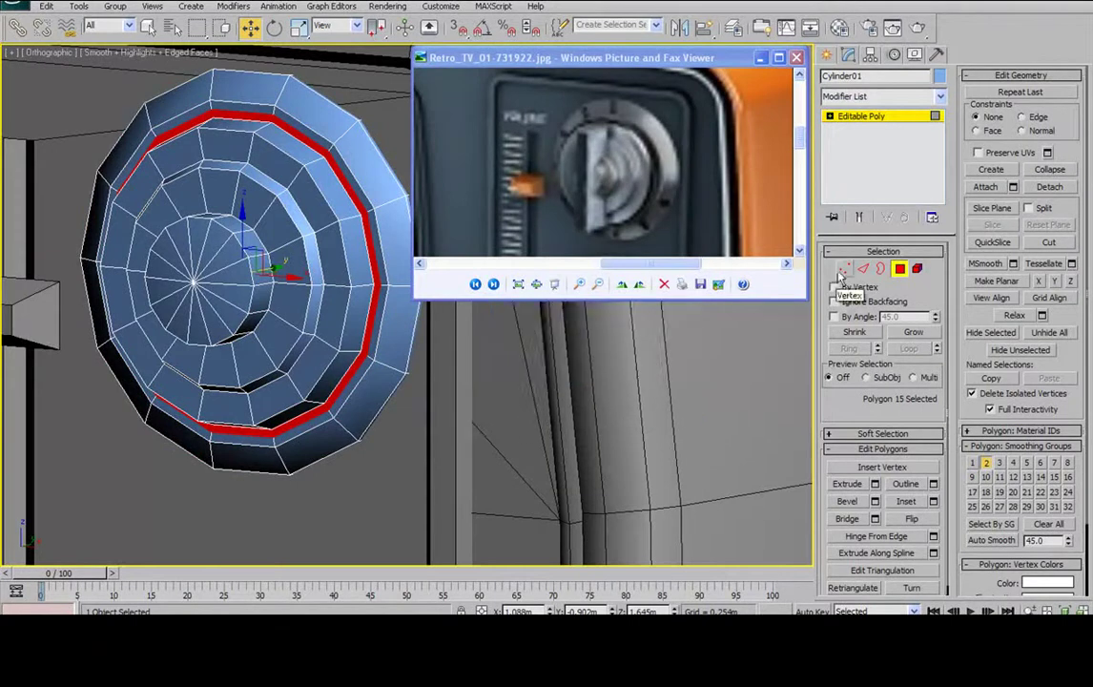
# - Collapse the inset polygon's vertices into a single point, leave vertex editing and hide the edged faces display
pyautogui.click(845, 269)
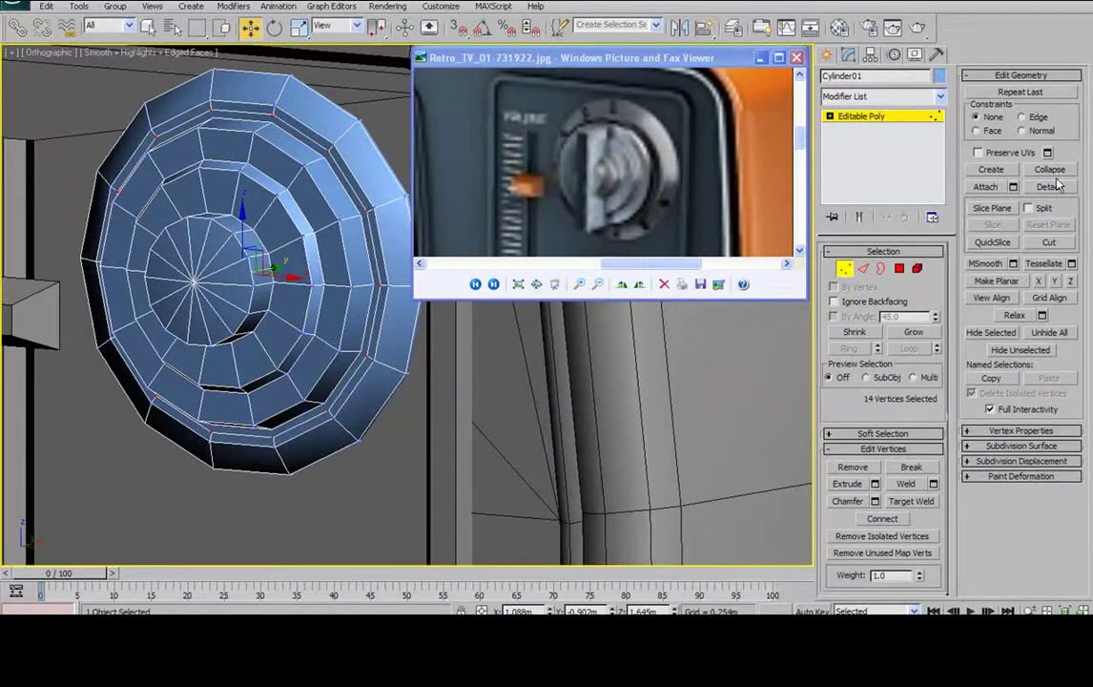
pyautogui.click(300, 166)
pyautogui.scroll(-4, 312, 174)
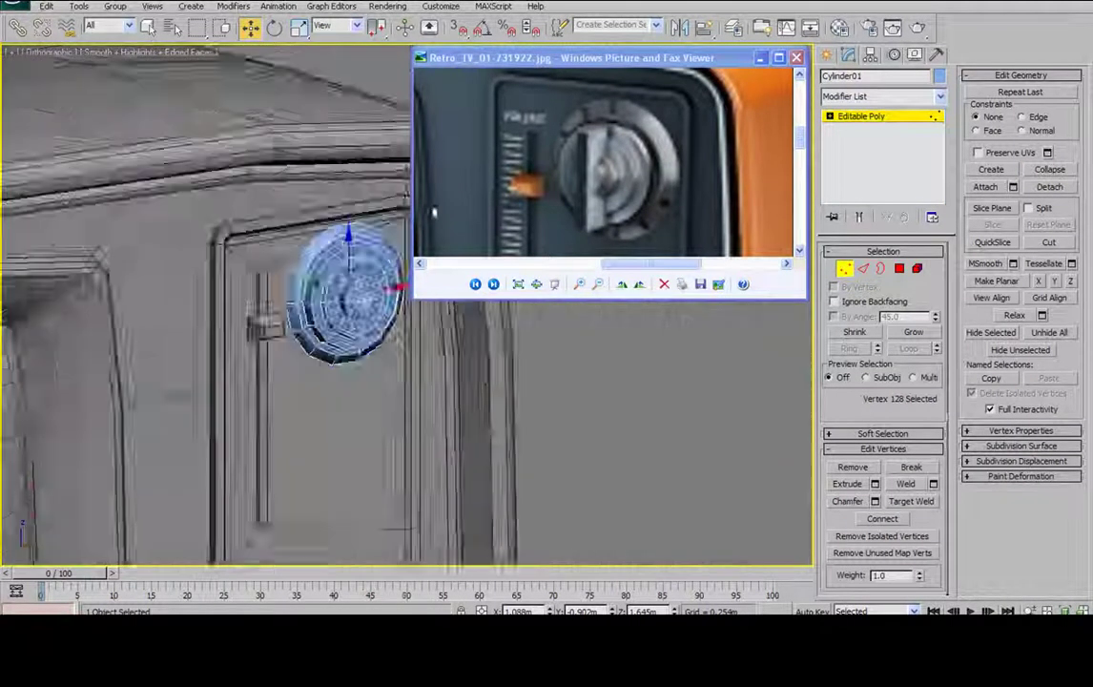
pyautogui.keyDown('alt'); pyautogui.moveTo(459, 213); pyautogui.dragTo(308, 220, button='middle'); pyautogui.keyUp('alt')
pyautogui.scroll(-3, 315, 245)
pyautogui.click(843, 273)
pyautogui.scroll(4, 298, 223)
pyautogui.moveTo(250, 184); pyautogui.dragTo(347, 303, button='middle')
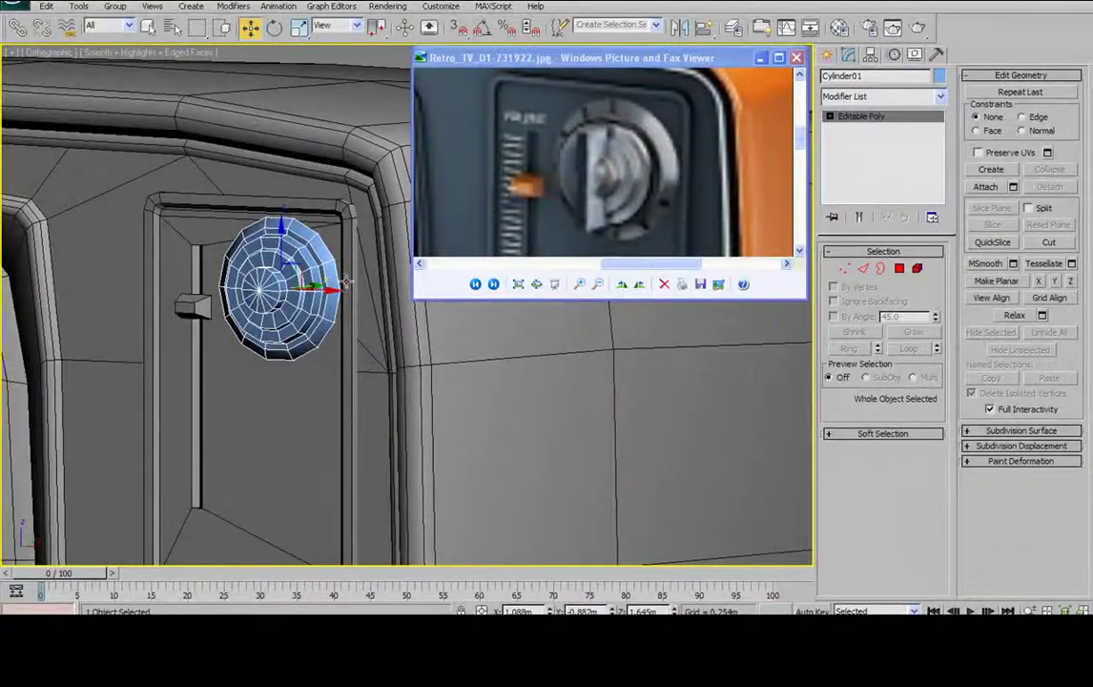
pyautogui.press('F4')
pyautogui.keyDown('alt'); pyautogui.moveTo(332, 276); pyautogui.dragTo(160, 375, button='middle'); pyautogui.keyUp('alt')
# - In the front view, create a thin upright box across the knob's centre, about 0.235 m long, 0.024 m wide and 0.182 m high
pyautogui.press('f')
pyautogui.scroll(5, 182, 310)
pyautogui.moveTo(182, 310); pyautogui.dragTo(248, 396, button='middle')
pyautogui.scroll(3, 248, 396)
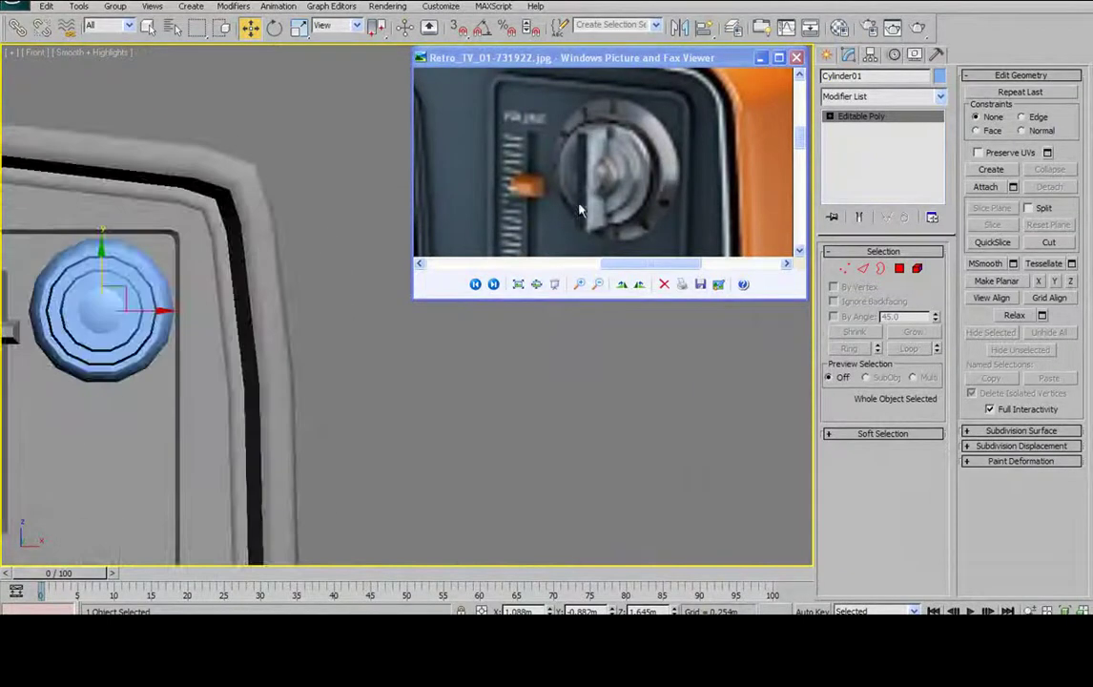
pyautogui.moveTo(251, 242); pyautogui.dragTo(366, 258, button='middle')
pyautogui.scroll(2, 366, 258)
pyautogui.moveTo(217, 265); pyautogui.dragTo(345, 229, button='middle')
pyautogui.scroll(2, 345, 229)
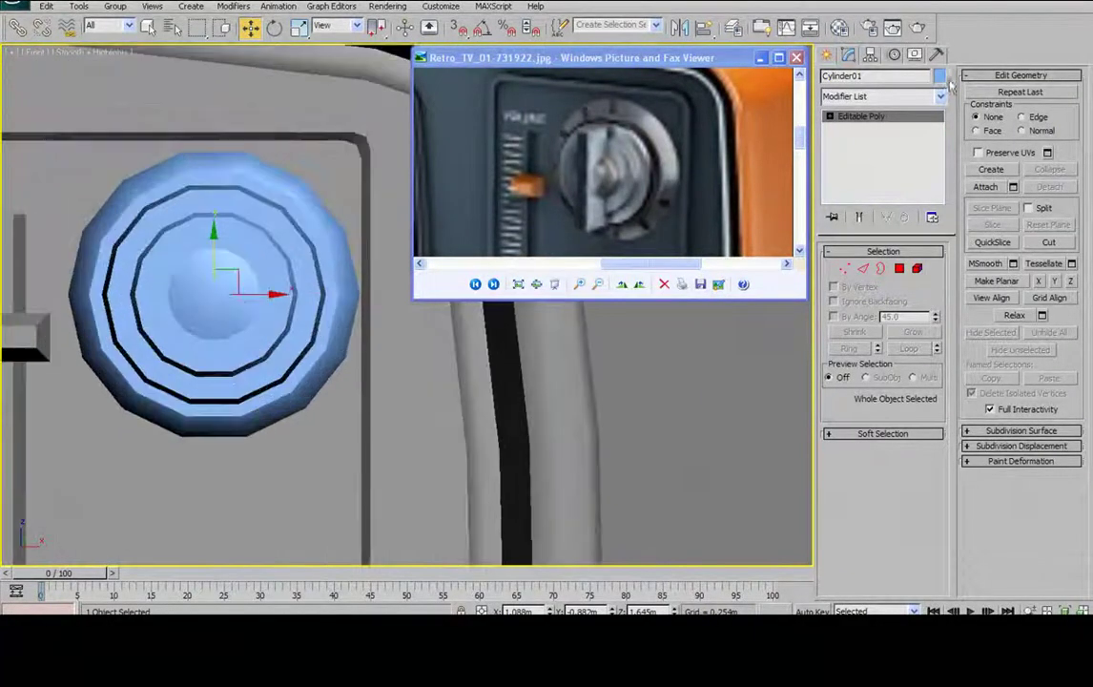
pyautogui.click(827, 55)
pyautogui.click(854, 153)
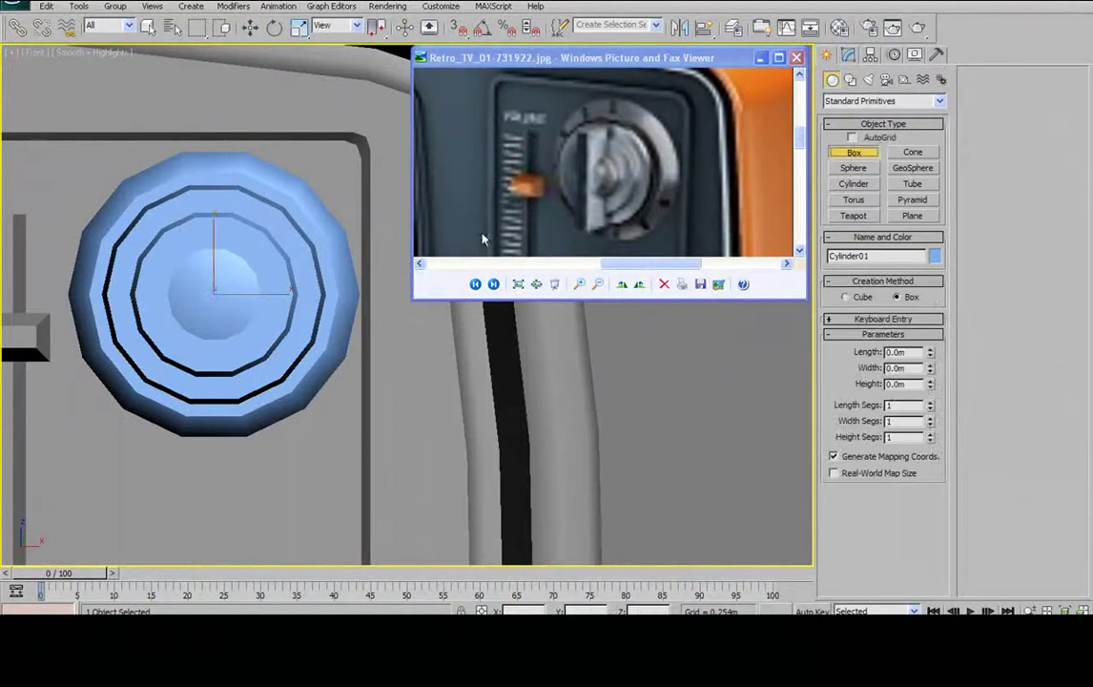
pyautogui.press('F3')
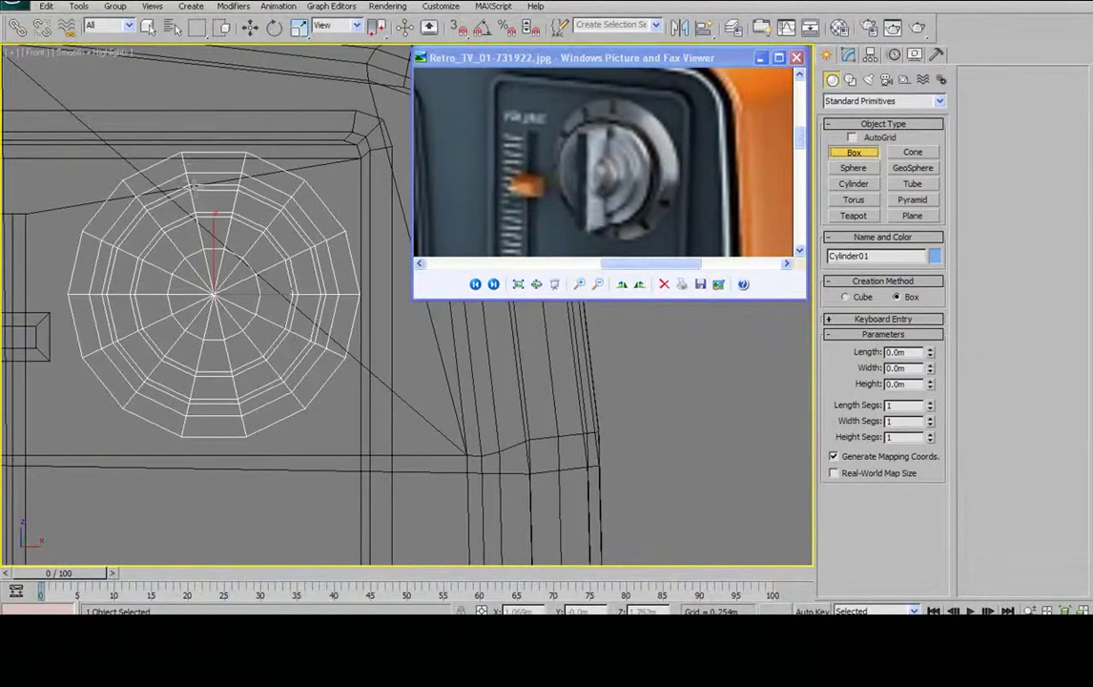
pyautogui.moveTo(196, 189); pyautogui.dragTo(217, 401)
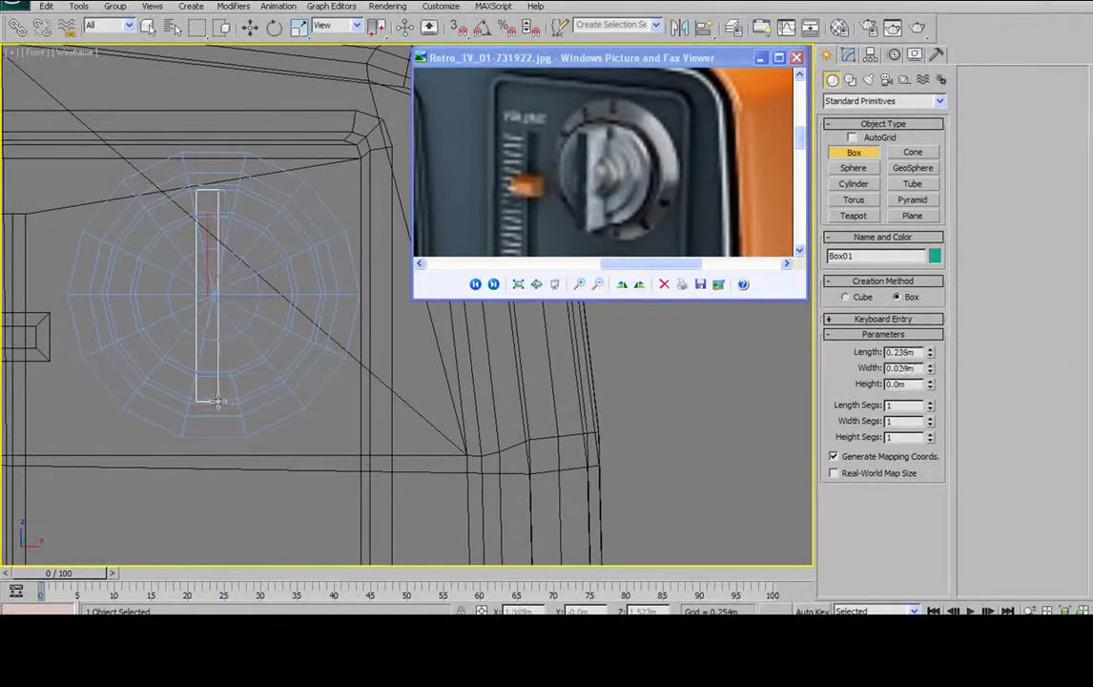
pyautogui.click(250, 28)
# - Return to the shaded perspective view and align the thin box to the position of the round knob
pyautogui.press('F3')
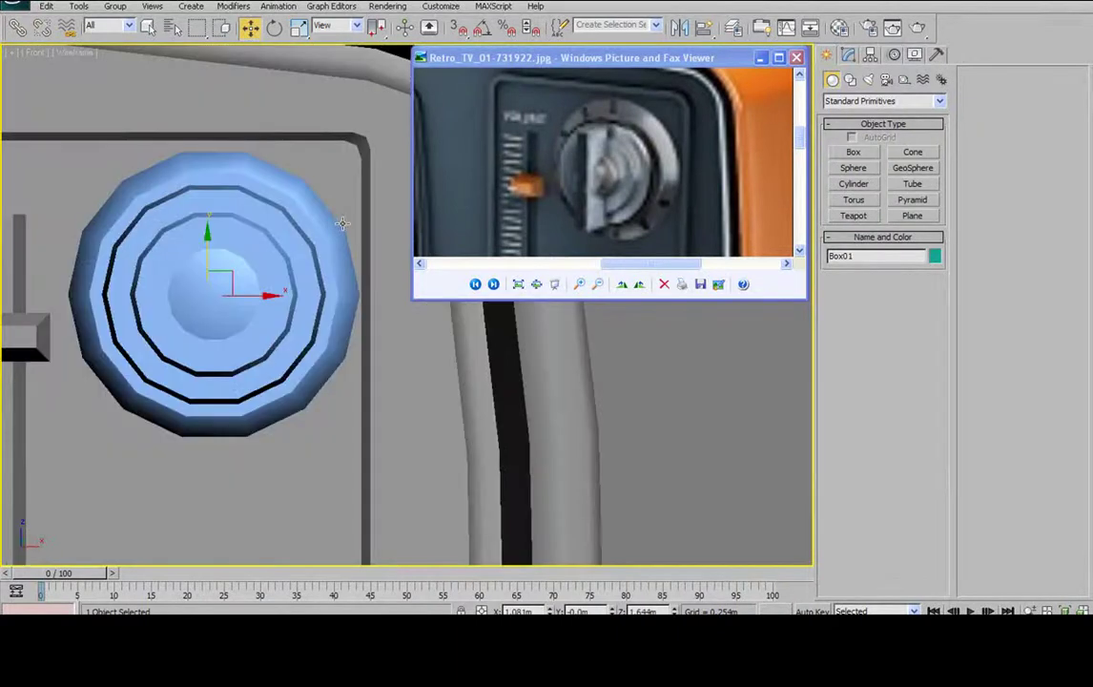
pyautogui.keyDown('alt'); pyautogui.moveTo(340, 224); pyautogui.dragTo(313, 244, button='middle'); pyautogui.keyUp('alt')
pyautogui.scroll(-3, 313, 245)
pyautogui.moveTo(242, 258); pyautogui.dragTo(334, 238, button='middle')
pyautogui.press('p')
pyautogui.scroll(-3, 337, 223)
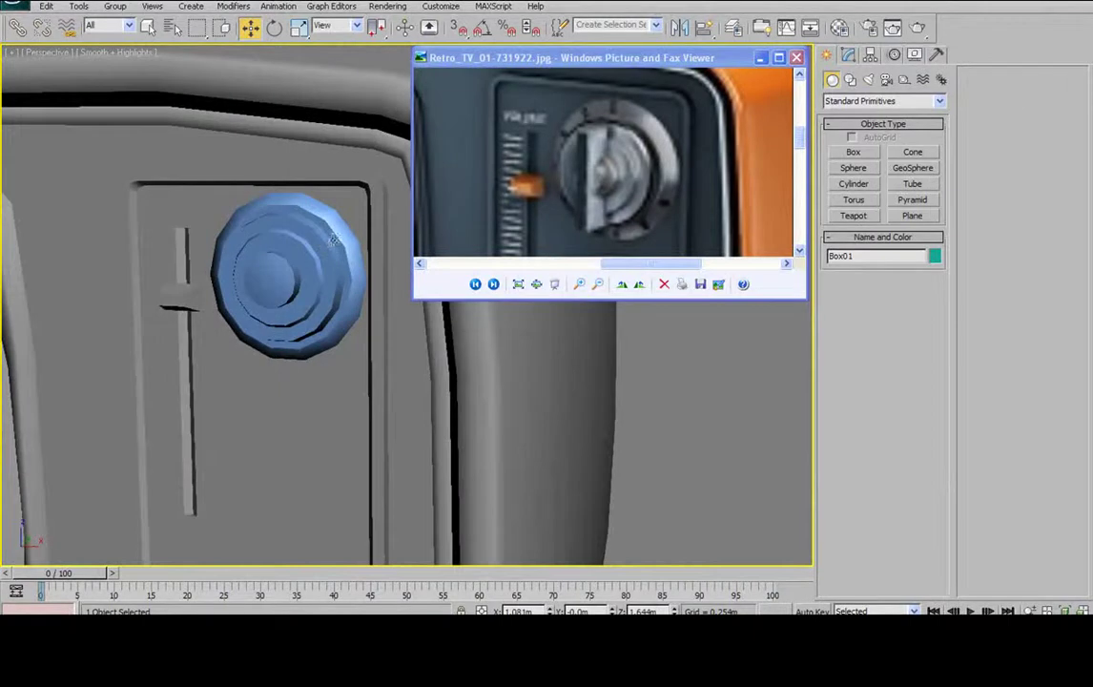
pyautogui.click(702, 29)
pyautogui.click(285, 275)
pyautogui.keyDown('alt'); pyautogui.moveTo(284, 275); pyautogui.dragTo(329, 258, button='middle'); pyautogui.keyUp('alt')
pyautogui.scroll(4, 339, 271)
pyautogui.scroll(-2, 261, 233)
pyautogui.moveTo(261, 233); pyautogui.dragTo(379, 280, button='middle')
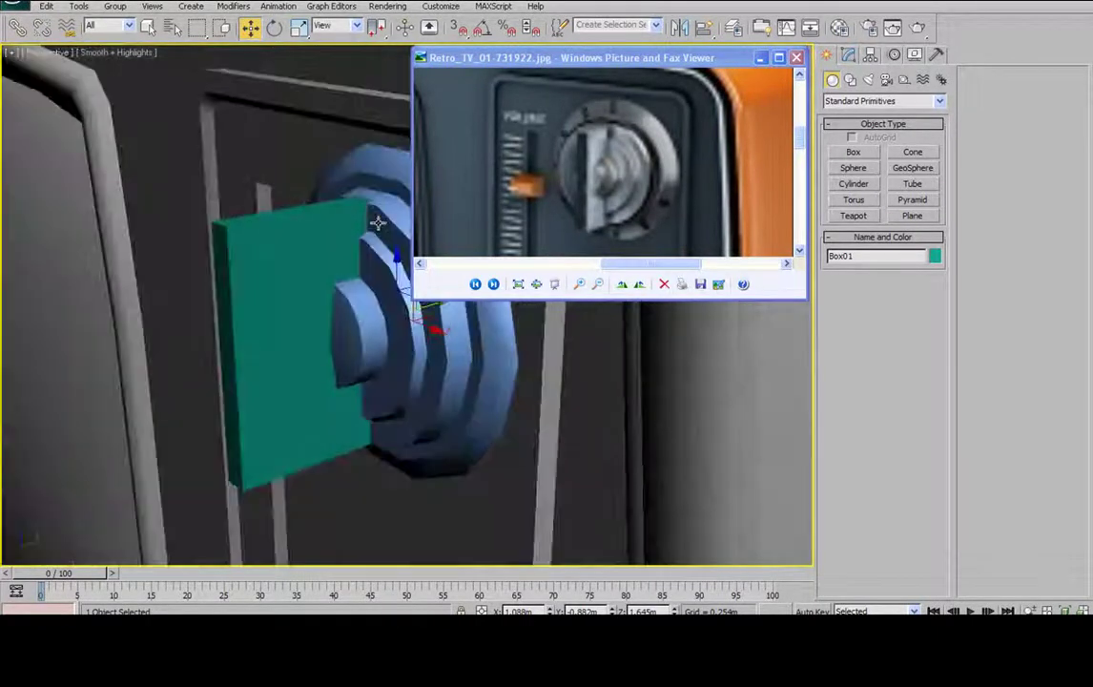
pyautogui.keyDown('alt'); pyautogui.moveTo(378, 225); pyautogui.dragTo(197, 274, button='middle'); pyautogui.keyUp('alt')
pyautogui.rightClick(197, 274)
pyautogui.moveTo(207, 364)
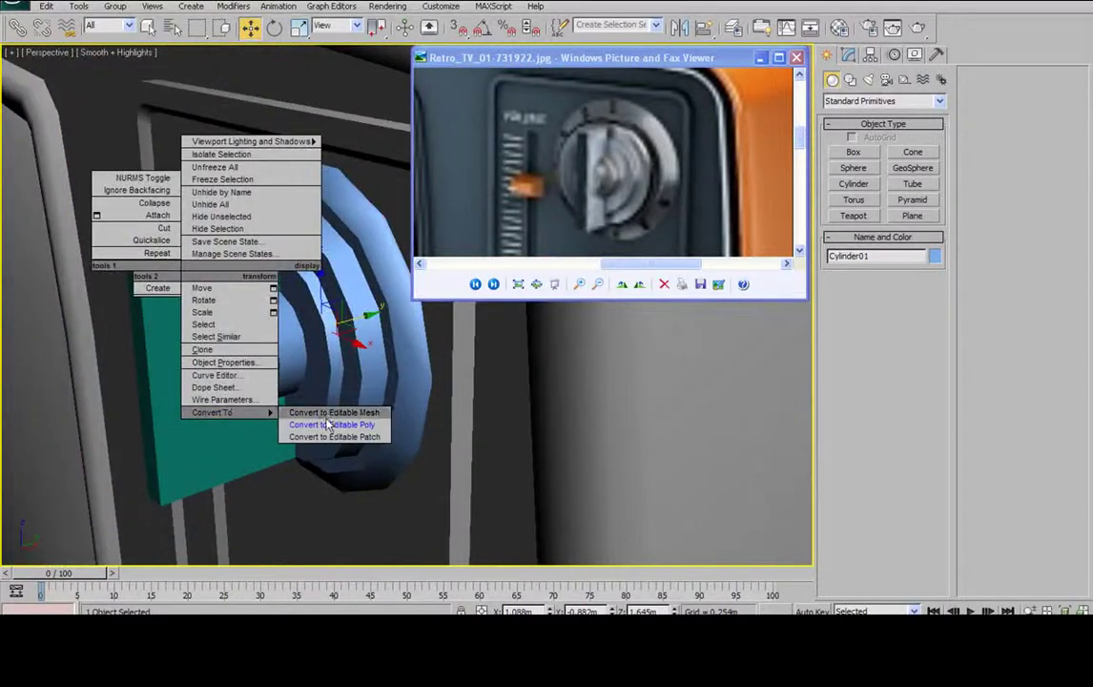
pyautogui.click(324, 379)
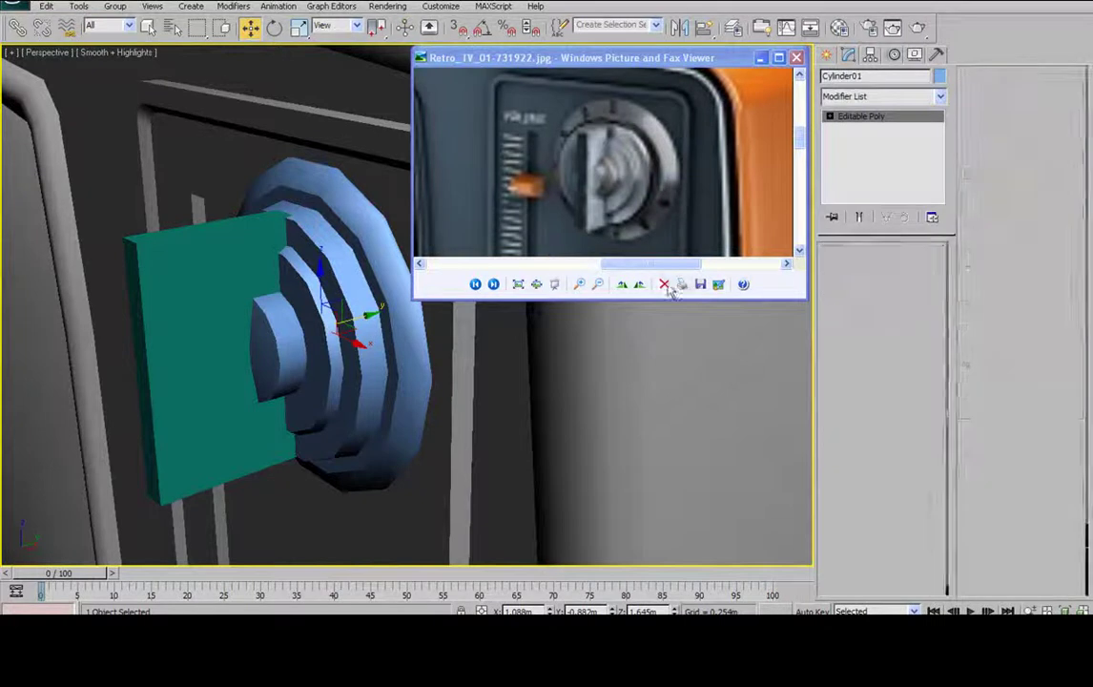
pyautogui.press('4')
pyautogui.keyDown('alt'); pyautogui.moveTo(335, 402); pyautogui.dragTo(477, 252, button='middle'); pyautogui.keyUp('alt')
pyautogui.click(316, 248)
pyautogui.hotkey('ctrl', 'z')
pyautogui.click(907, 270)
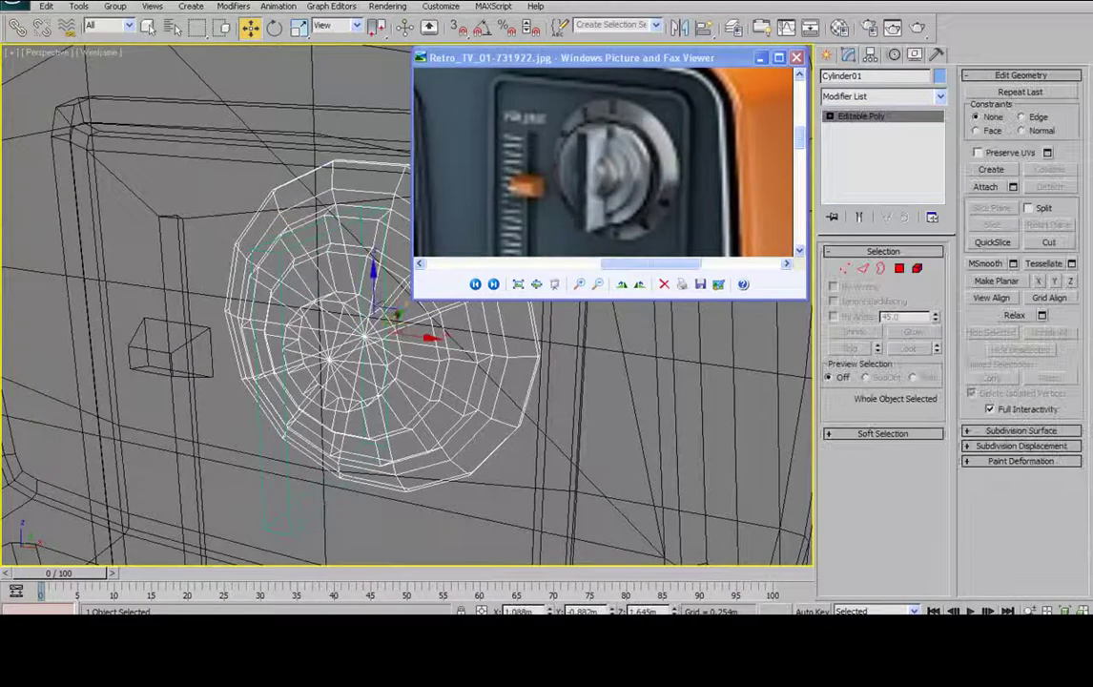
# - Select the thin box across the knob and convert it to an Editable Poly
pyautogui.click(256, 263)
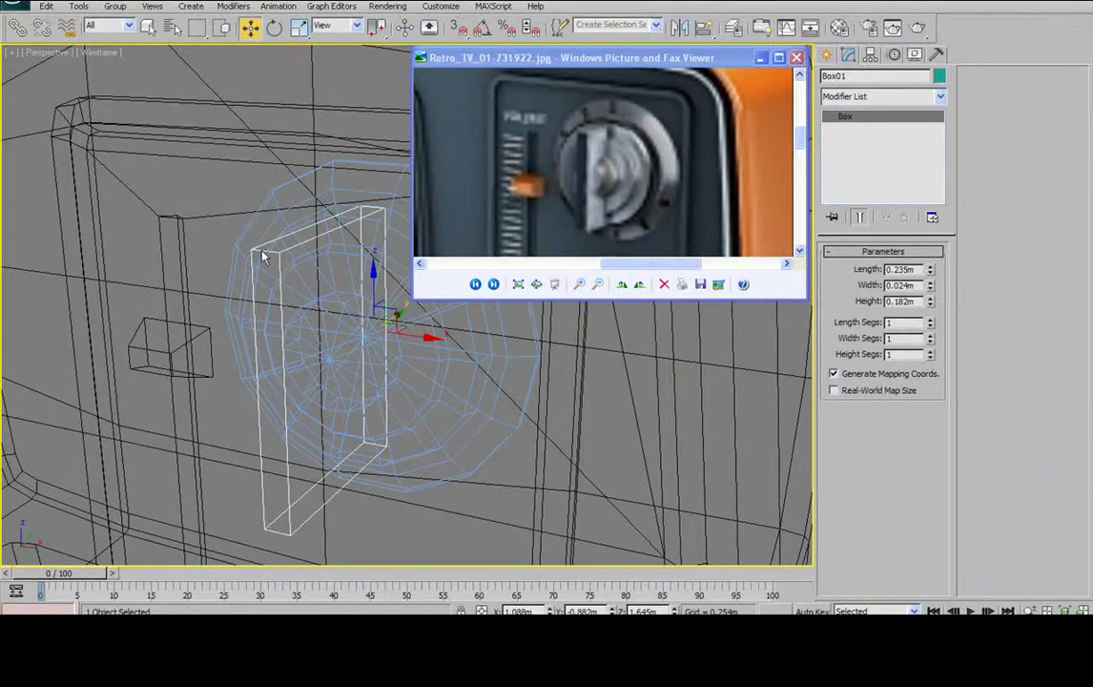
pyautogui.rightClick(250, 250)
pyautogui.moveTo(334, 383)
pyautogui.click(410, 399)
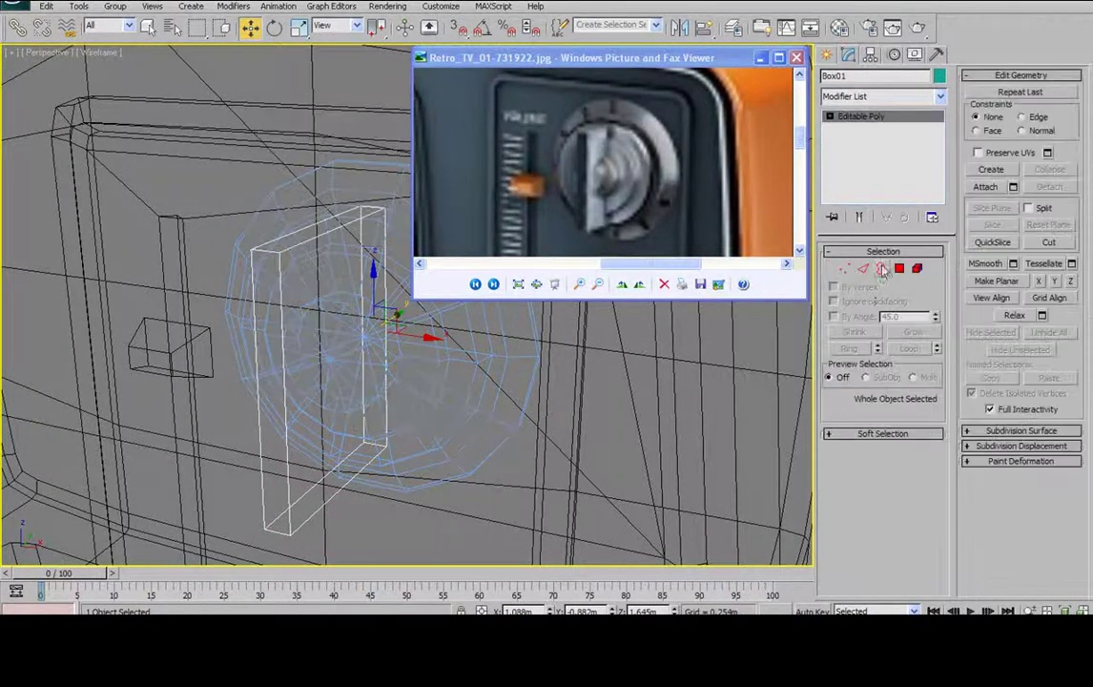
# - In polygon editing, push the thin box's front polygon back toward the knob to make the grip bar shallower
pyautogui.click(899, 270)
pyautogui.keyDown('alt'); pyautogui.moveTo(471, 454); pyautogui.dragTo(483, 392, button='middle'); pyautogui.keyUp('alt')
pyautogui.click(406, 390)
pyautogui.press('F3')
pyautogui.scroll(-4, 468, 381)
pyautogui.keyDown('alt'); pyautogui.moveTo(367, 329); pyautogui.dragTo(441, 345, button='middle'); pyautogui.keyUp('alt')
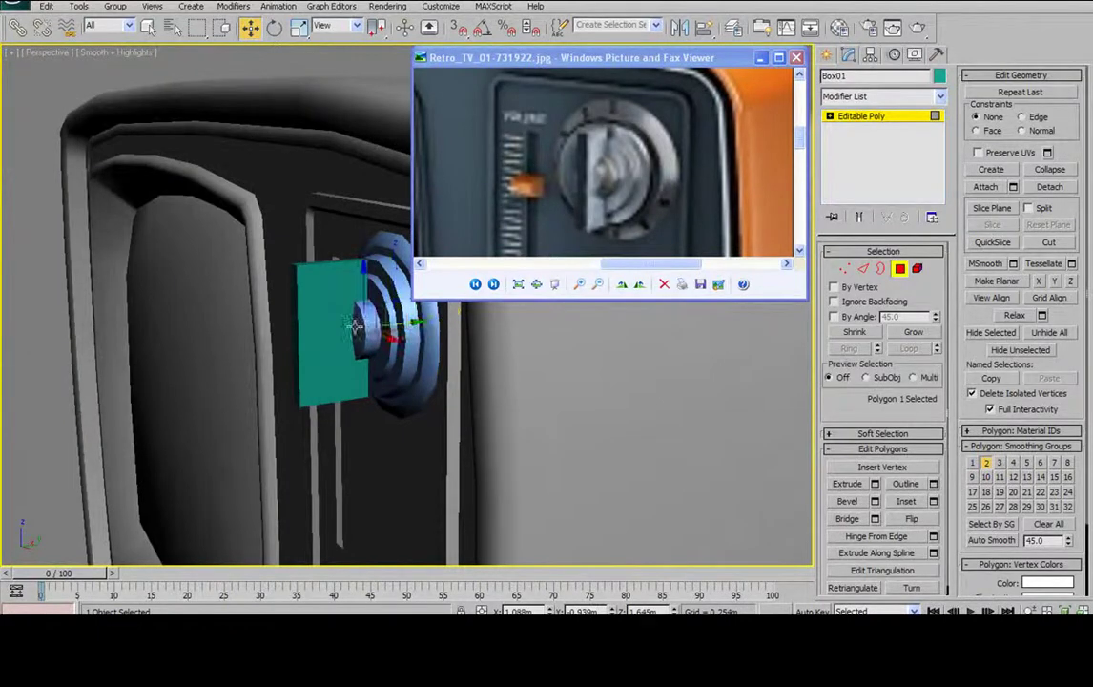
pyautogui.keyDown('alt'); pyautogui.moveTo(416, 327); pyautogui.dragTo(293, 326, button='middle'); pyautogui.keyUp('alt')
pyautogui.click(295, 313)
pyautogui.moveTo(349, 331); pyautogui.dragTo(391, 326)
pyautogui.moveTo(392, 325)
pyautogui.keyDown('alt'); pyautogui.mouseDown(button='middle')
pyautogui.moveTo(503, 340)
pyautogui.moveTo(464, 344)
pyautogui.moveTo(457, 332)
pyautogui.moveTo(400, 321)
pyautogui.mouseUp(button='middle'); pyautogui.keyUp('alt')
# - Leave polygon editing, show edged faces and attach the grip bar and the round knob into one object
pyautogui.scroll(3, 400, 321)
pyautogui.click(901, 268)
pyautogui.press('F4')
pyautogui.moveTo(364, 226)
pyautogui.keyDown('alt'); pyautogui.mouseDown(button='middle')
pyautogui.moveTo(296, 215)
pyautogui.moveTo(349, 229)
pyautogui.mouseUp(button='middle'); pyautogui.keyUp('alt')
pyautogui.scroll(-3, 348, 228)
pyautogui.click(1002, 187)
pyautogui.click(268, 263)
pyautogui.keyDown('alt'); pyautogui.moveTo(268, 263); pyautogui.dragTo(377, 251, button='middle'); pyautogui.keyUp('alt')
pyautogui.click(992, 190)
# - Select the TV body and attach the knob with its grip bar to it
pyautogui.scroll(-5, 337, 178)
pyautogui.keyDown('alt'); pyautogui.moveTo(337, 178); pyautogui.dragTo(363, 281, button='middle'); pyautogui.keyUp('alt')
pyautogui.scroll(4, 326, 258)
pyautogui.keyDown('alt'); pyautogui.moveTo(313, 250); pyautogui.dragTo(336, 261, button='middle'); pyautogui.keyUp('alt')
pyautogui.press('f')
pyautogui.moveTo(395, 187); pyautogui.dragTo(255, 294, button='middle')
pyautogui.scroll(4, 267, 286)
pyautogui.moveTo(299, 252); pyautogui.dragTo(355, 228, button='middle')
pyautogui.click(386, 166)
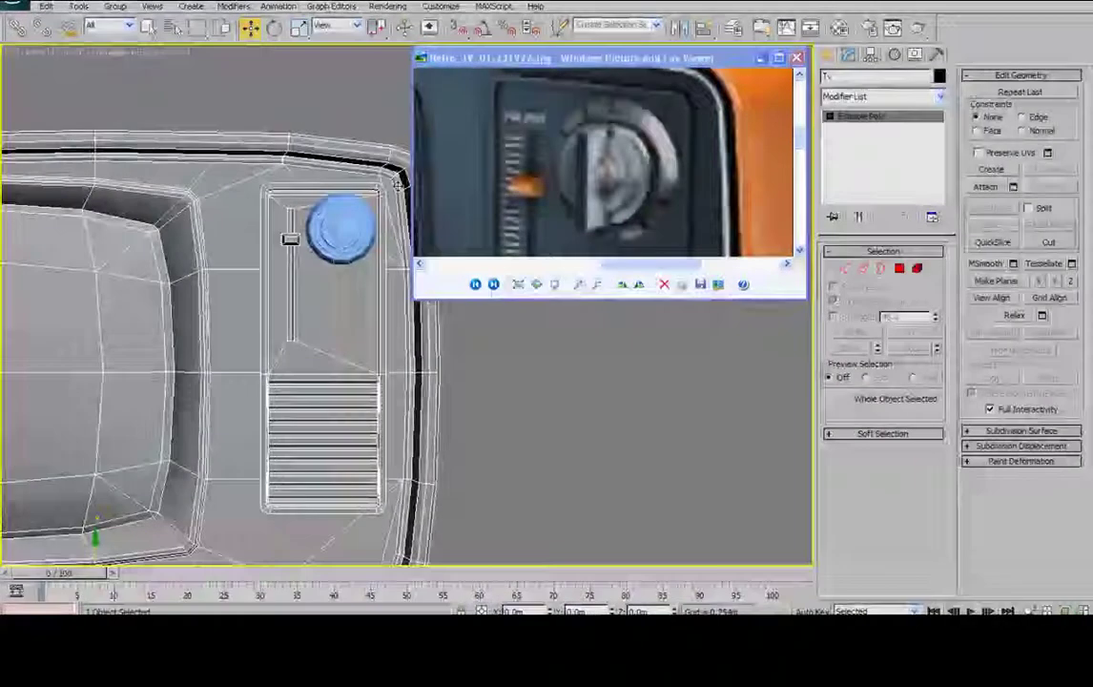
pyautogui.keyDown('alt'); pyautogui.moveTo(384, 168); pyautogui.dragTo(312, 188, button='middle'); pyautogui.keyUp('alt')
pyautogui.scroll(-2, 312, 187)
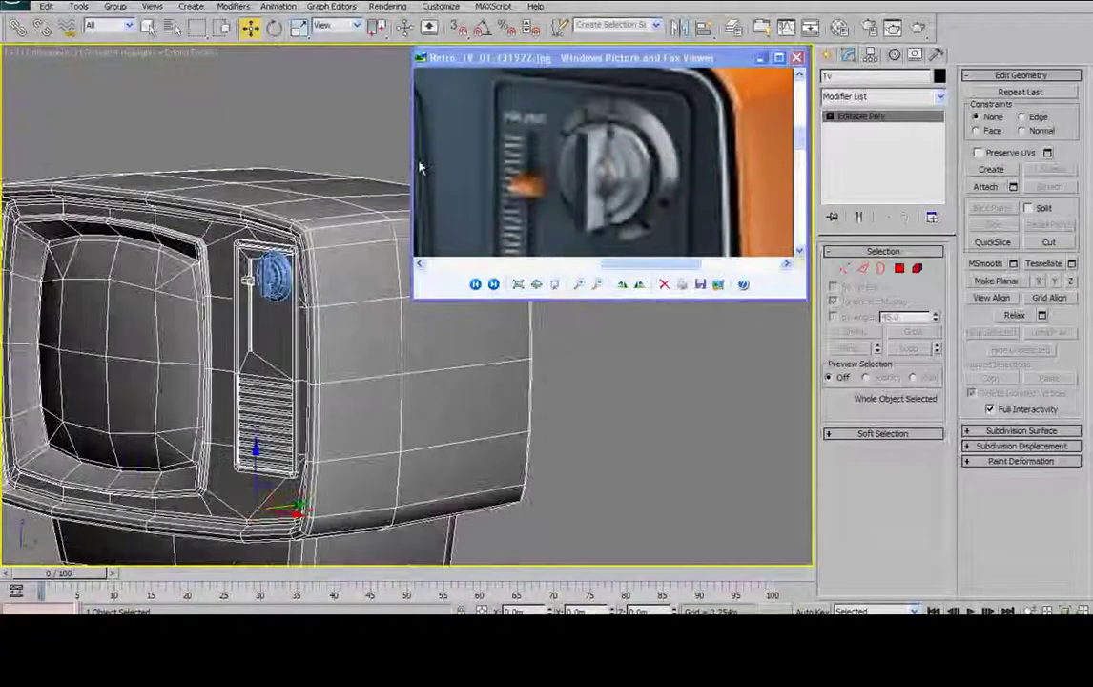
pyautogui.click(986, 187)
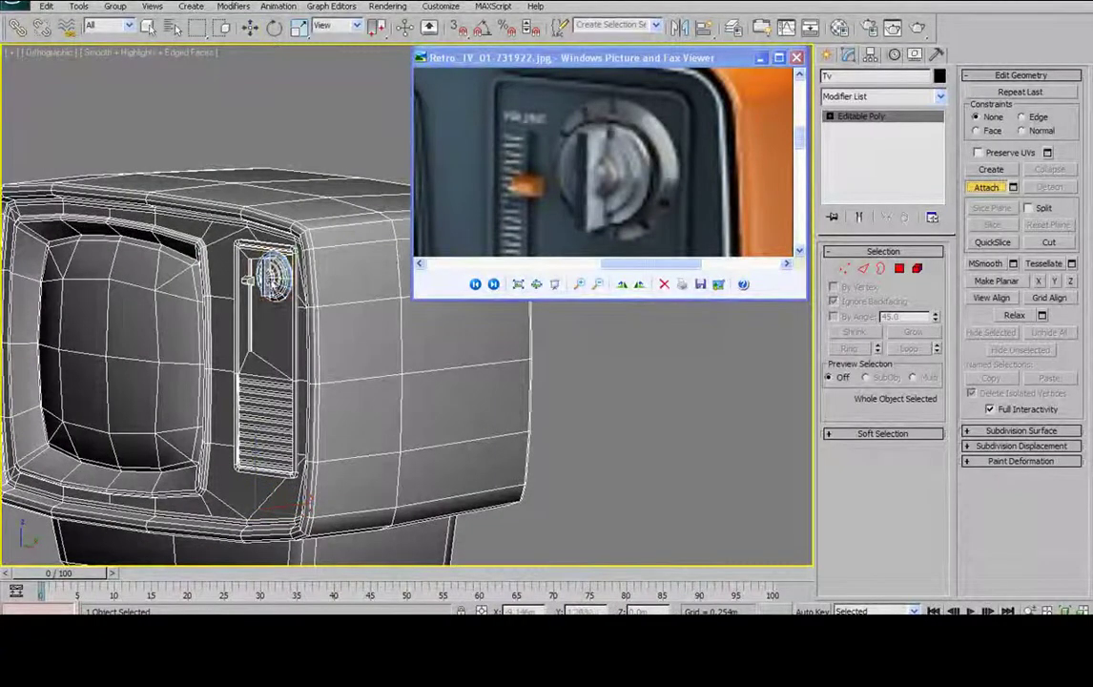
pyautogui.click(988, 188)
# - Select all the knob's elements, including the grip bar, and clone them as an element directly below the original in the front view
pyautogui.click(920, 268)
pyautogui.press('f')
pyautogui.scroll(5, 216, 225)
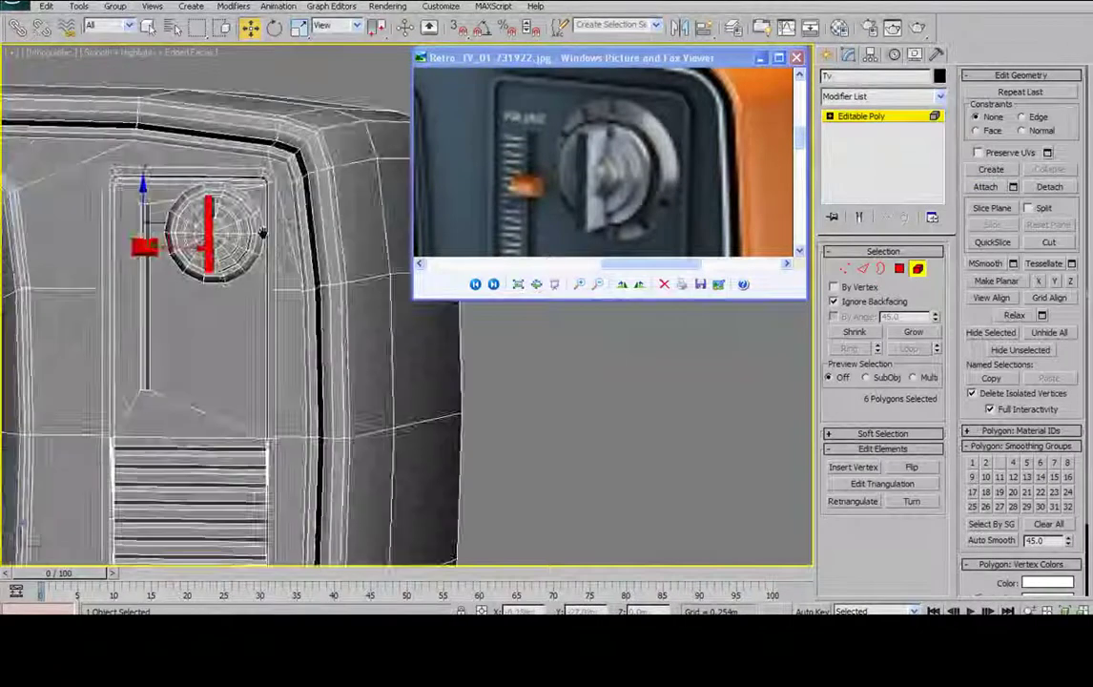
pyautogui.click(116, 168)
pyautogui.keyDown('ctrl'); pyautogui.click(129, 193); pyautogui.keyUp('ctrl')
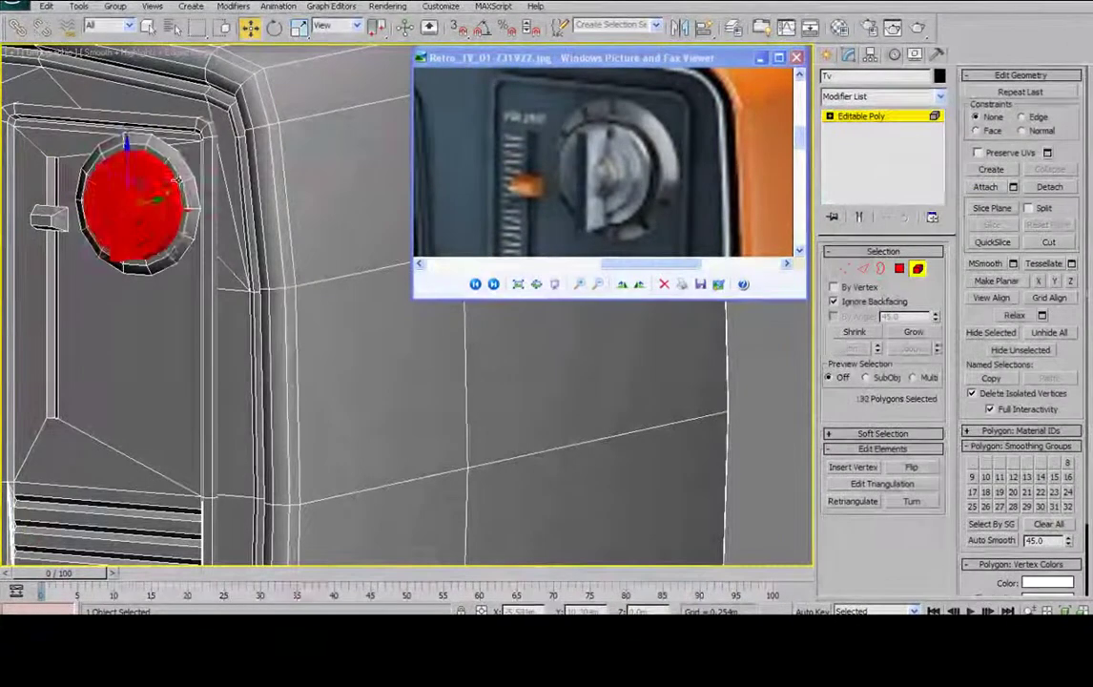
pyautogui.keyDown('ctrl'); pyautogui.click(179, 179); pyautogui.keyUp('ctrl')
pyautogui.scroll(-5, 195, 179)
pyautogui.keyDown('alt'); pyautogui.moveTo(205, 190); pyautogui.dragTo(306, 199, button='middle'); pyautogui.keyUp('alt')
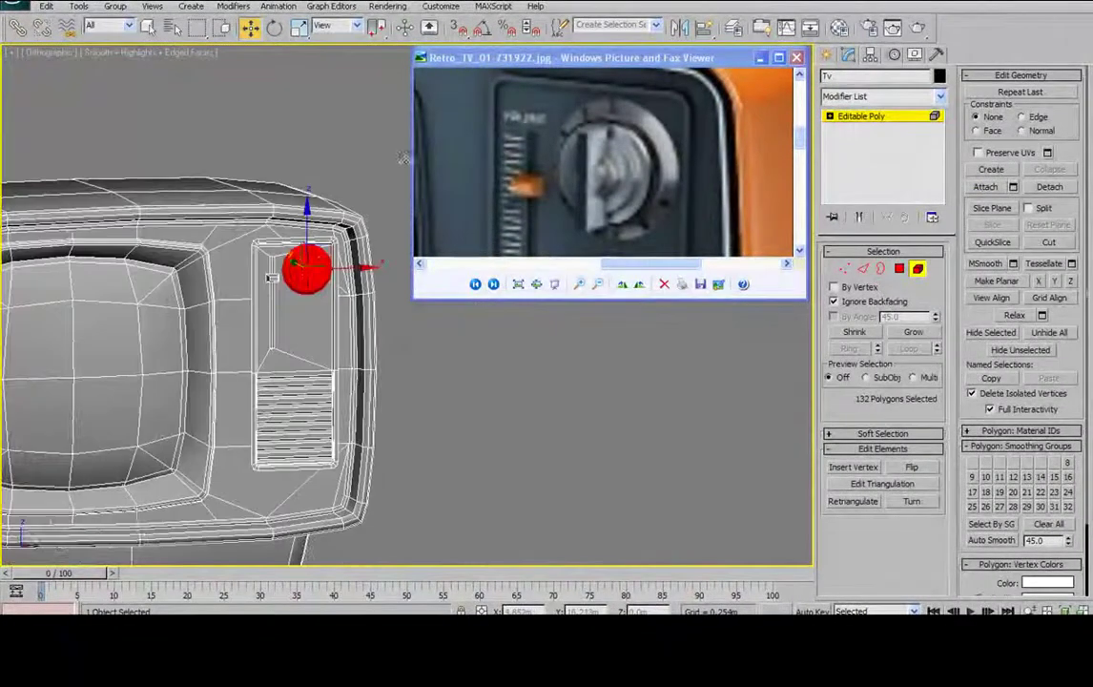
pyautogui.click(534, 181)
pyautogui.scroll(-3, 534, 181)
pyautogui.keyDown('alt'); pyautogui.moveTo(322, 307); pyautogui.dragTo(280, 297, button='middle'); pyautogui.keyUp('alt')
pyautogui.press('f')
pyautogui.moveTo(408, 229); pyautogui.dragTo(325, 281, button='middle')
pyautogui.scroll(6, 323, 280)
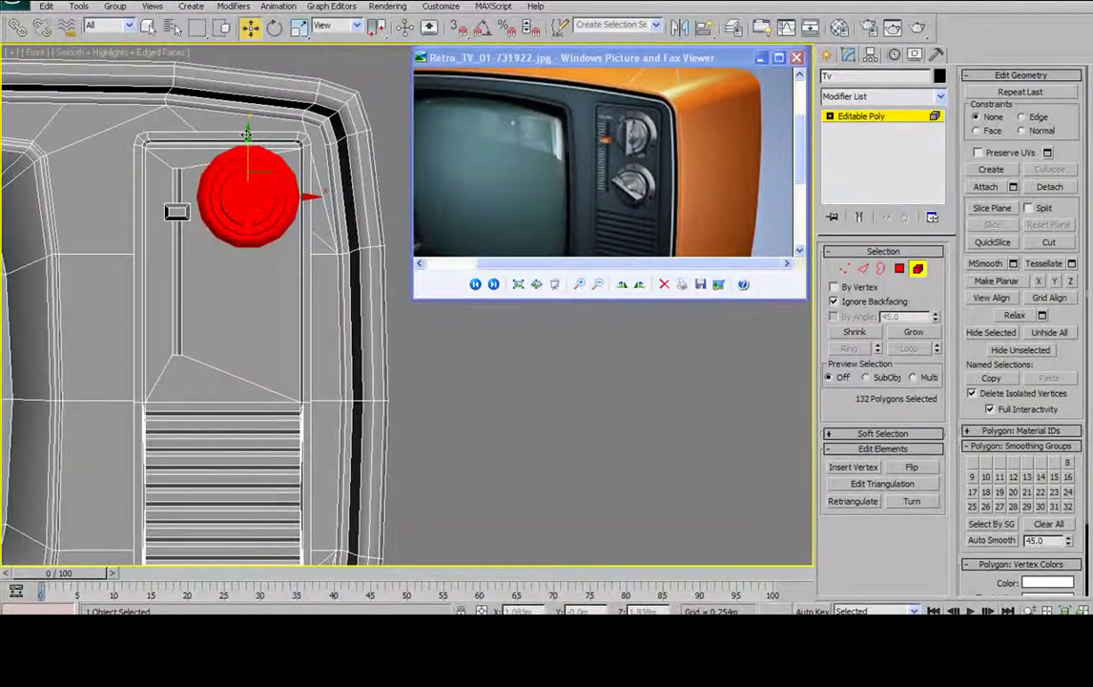
pyautogui.keyDown('shift'); pyautogui.moveTo(246, 133); pyautogui.dragTo(229, 246); pyautogui.keyUp('shift')
pyautogui.click(647, 369)
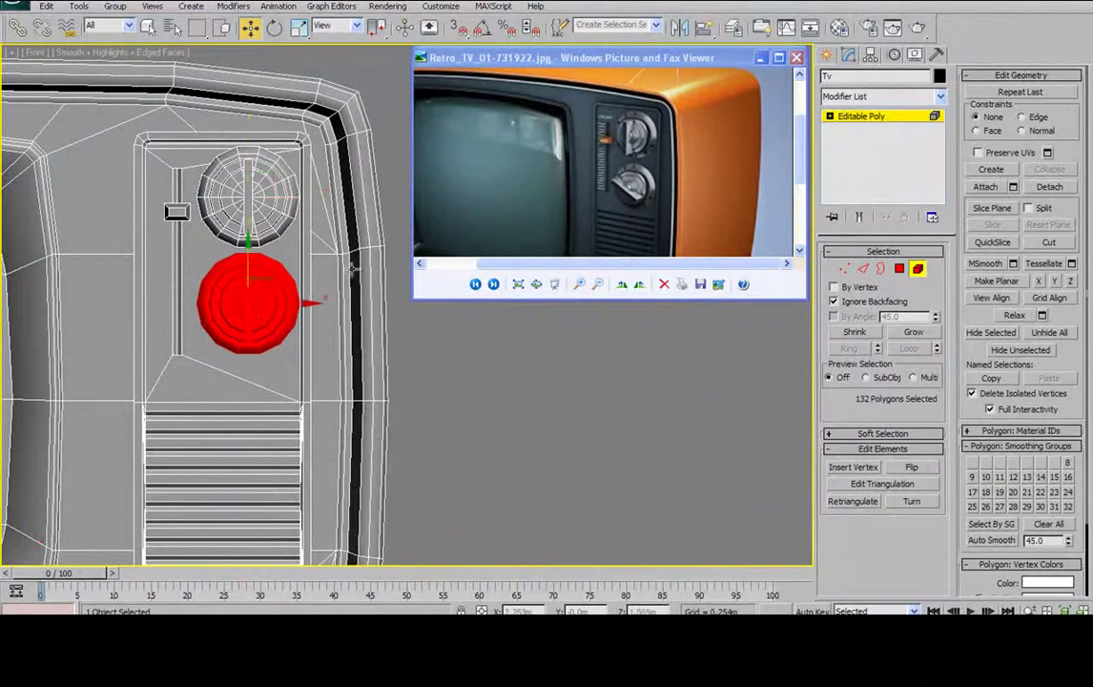
# - Rotate the copied lower knob so its grip bar lies diagonally as in the photo, and leave element editing
pyautogui.click(277, 28)
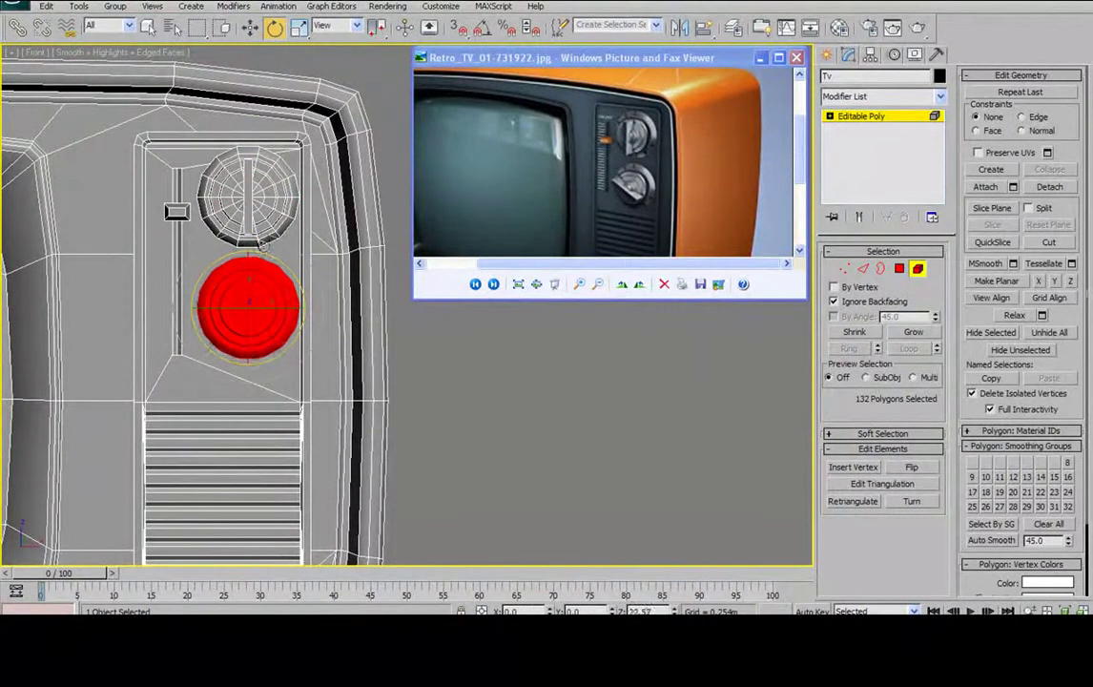
pyautogui.press('F2')
pyautogui.moveTo(253, 240)
pyautogui.mouseDown()
pyautogui.moveTo(280, 259)
pyautogui.moveTo(247, 226)
pyautogui.mouseUp()
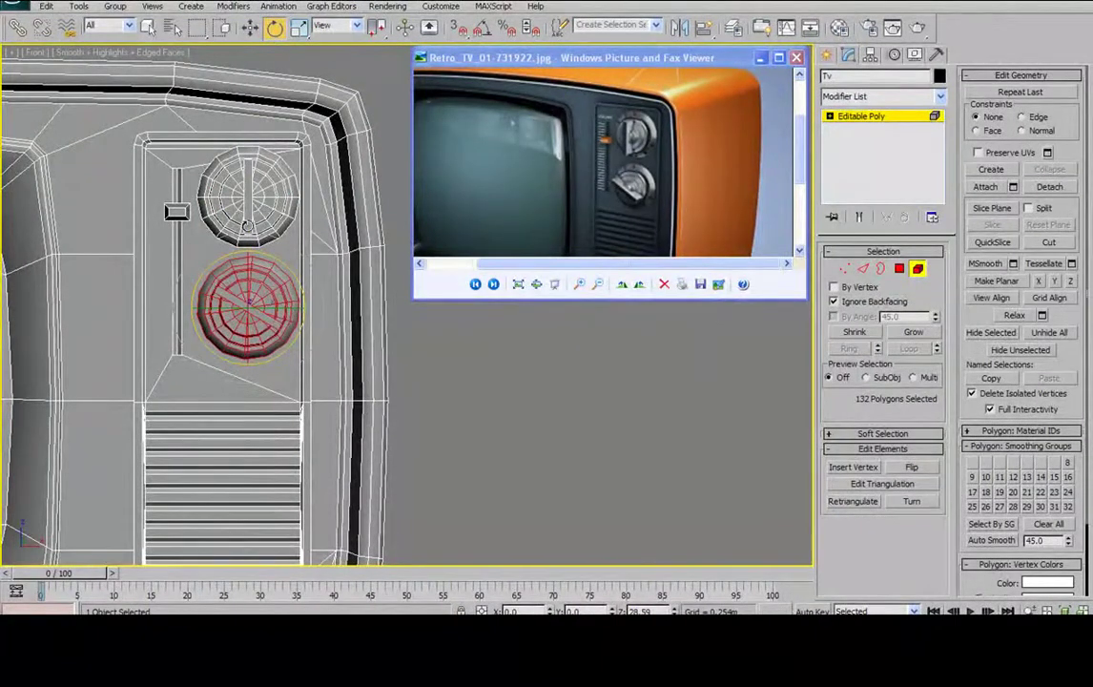
pyautogui.click(918, 269)
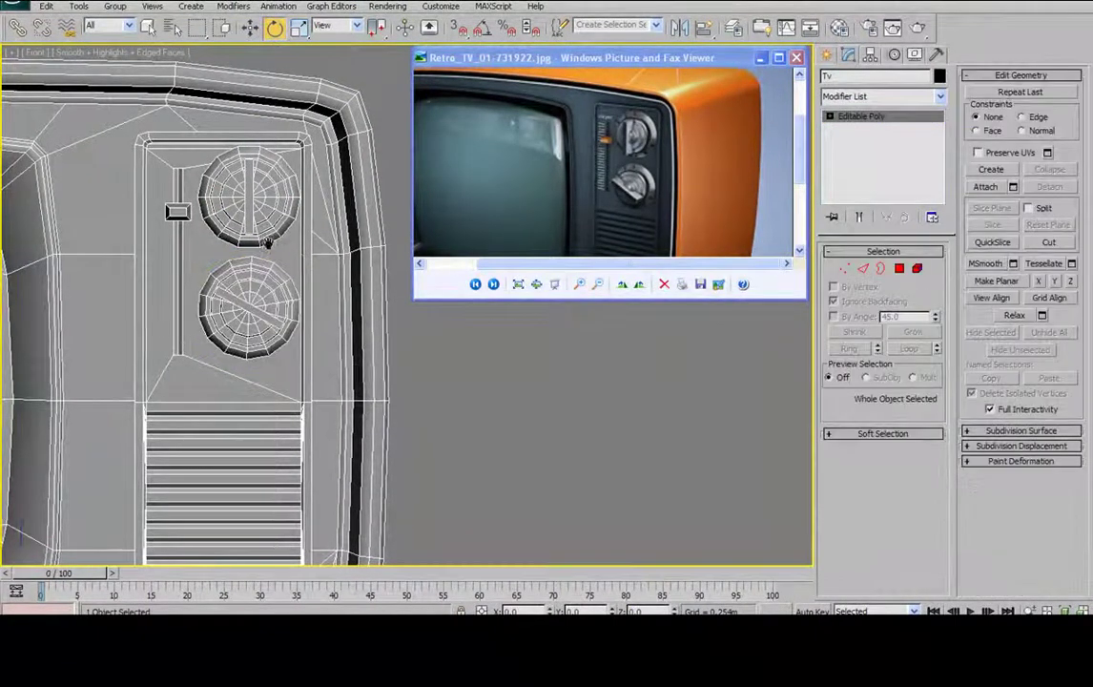
# - Hide the edged faces and inspect the whole shaded TV with both knobs from the front and side
pyautogui.scroll(-4, 368, 229)
pyautogui.moveTo(368, 225)
pyautogui.keyDown('alt'); pyautogui.mouseDown(button='middle')
pyautogui.moveTo(265, 239)
pyautogui.moveTo(322, 192)
pyautogui.moveTo(349, 221)
pyautogui.mouseUp(button='middle'); pyautogui.keyUp('alt')
pyautogui.press('F4')
pyautogui.scroll(-6, 322, 193)
pyautogui.scroll(3, 320, 199)
pyautogui.moveTo(349, 222); pyautogui.dragTo(325, 199, button='middle')
pyautogui.scroll(4, 334, 239)
pyautogui.scroll(-4, 311, 219)
pyautogui.moveTo(313, 250); pyautogui.dragTo(313, 213, button='middle')
pyautogui.keyDown('alt'); pyautogui.moveTo(313, 212); pyautogui.dragTo(260, 209, button='middle'); pyautogui.keyUp('alt')
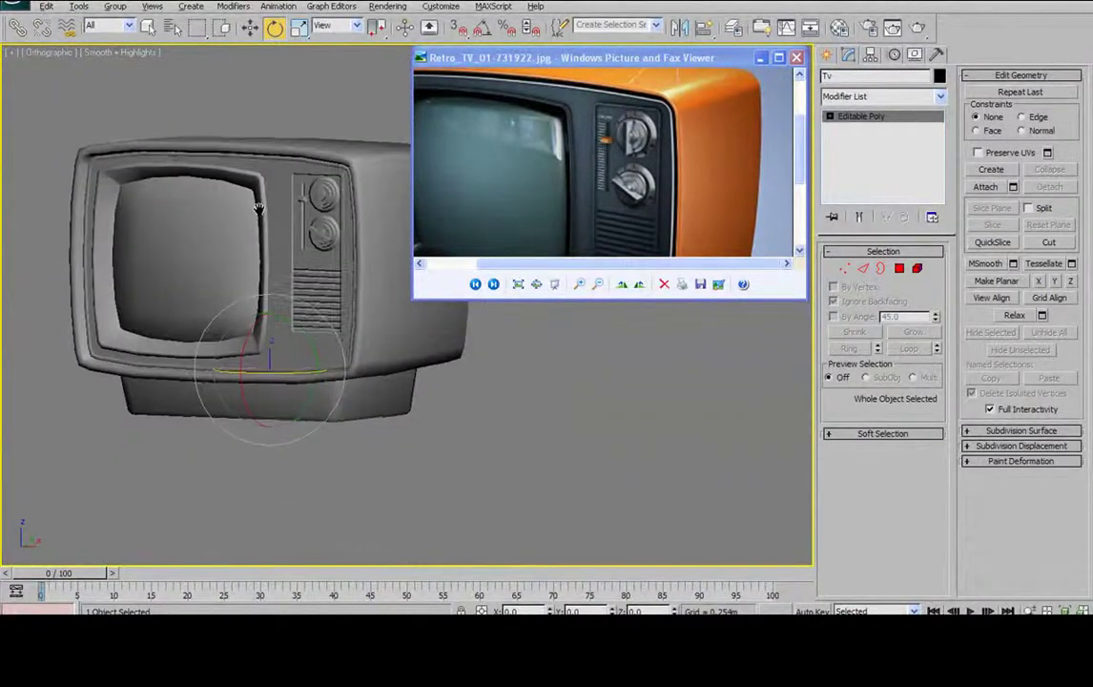
# - Examine the reference photo's antennas, base and underside against the model's lower part
pyautogui.click(592, 172)
pyautogui.scroll(-4, 611, 157)
pyautogui.scroll(4, 633, 143)
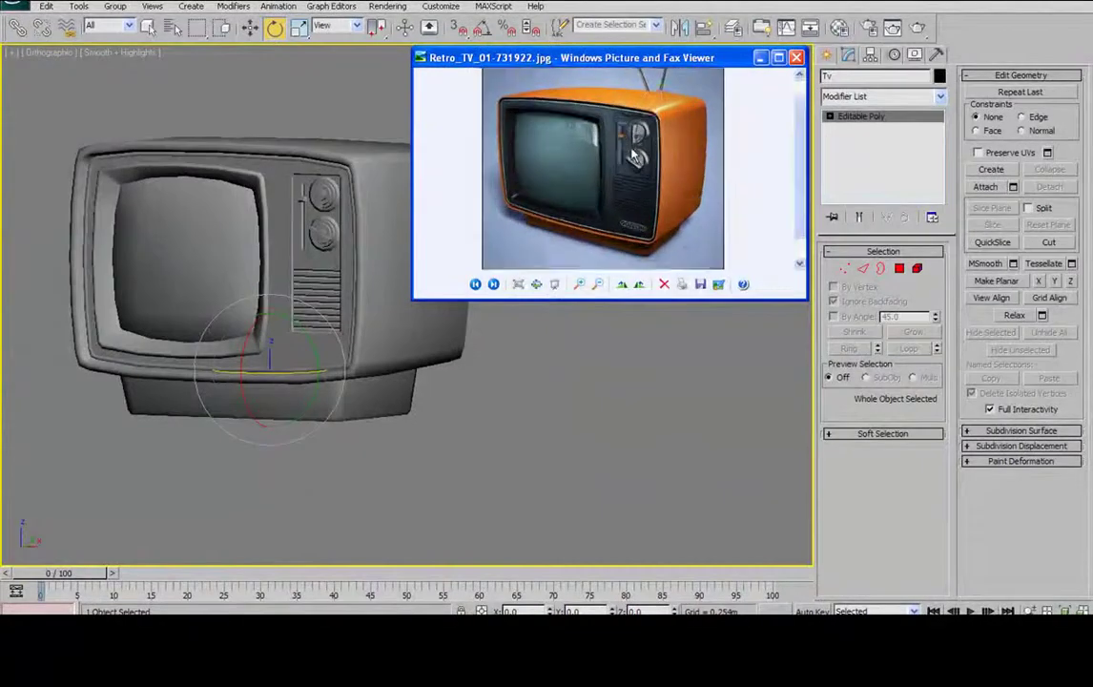
pyautogui.scroll(-3, 647, 190)
pyautogui.scroll(3, 665, 155)
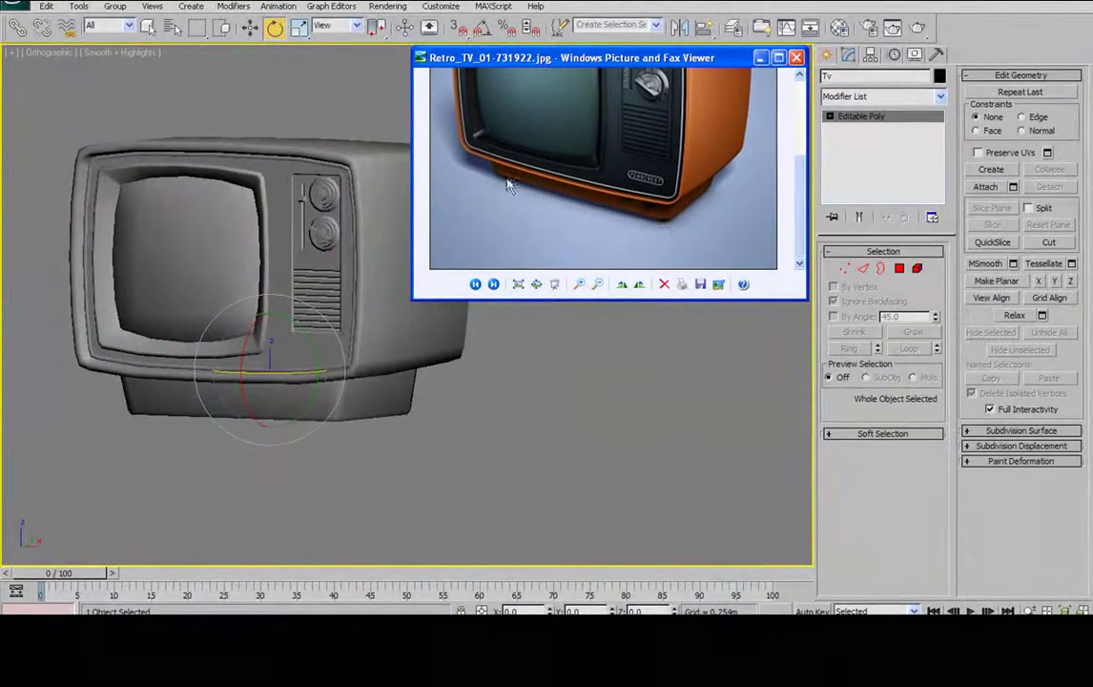
pyautogui.moveTo(669, 169); pyautogui.dragTo(674, 264)
pyautogui.moveTo(673, 157); pyautogui.dragTo(683, 214)
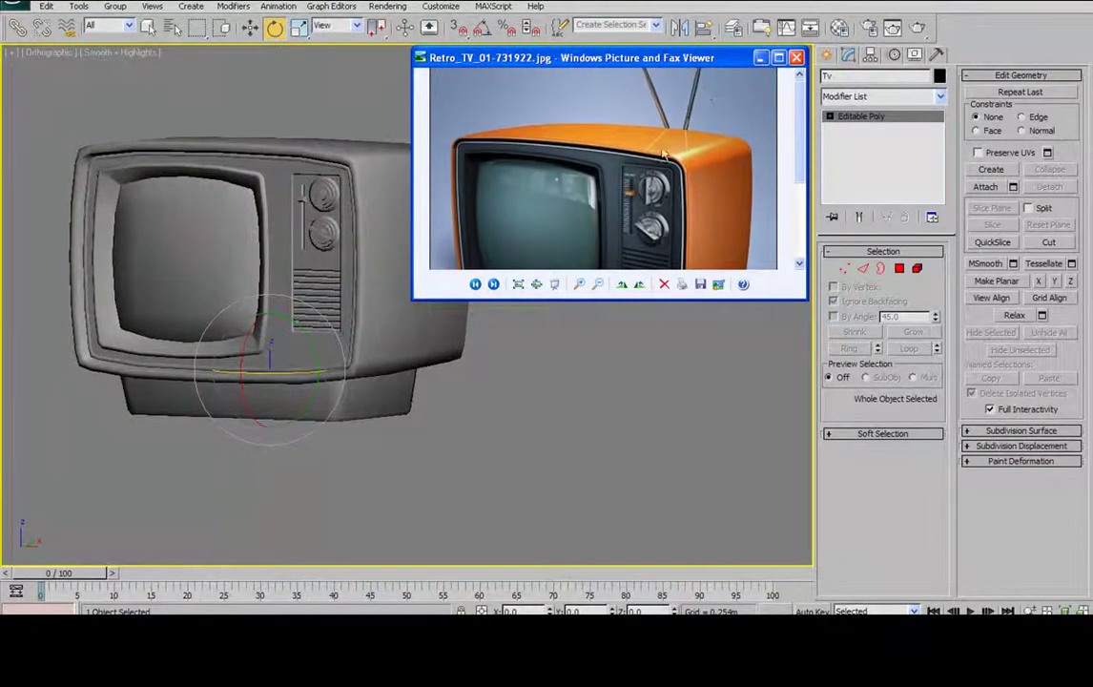
pyautogui.scroll(-3, 667, 143)
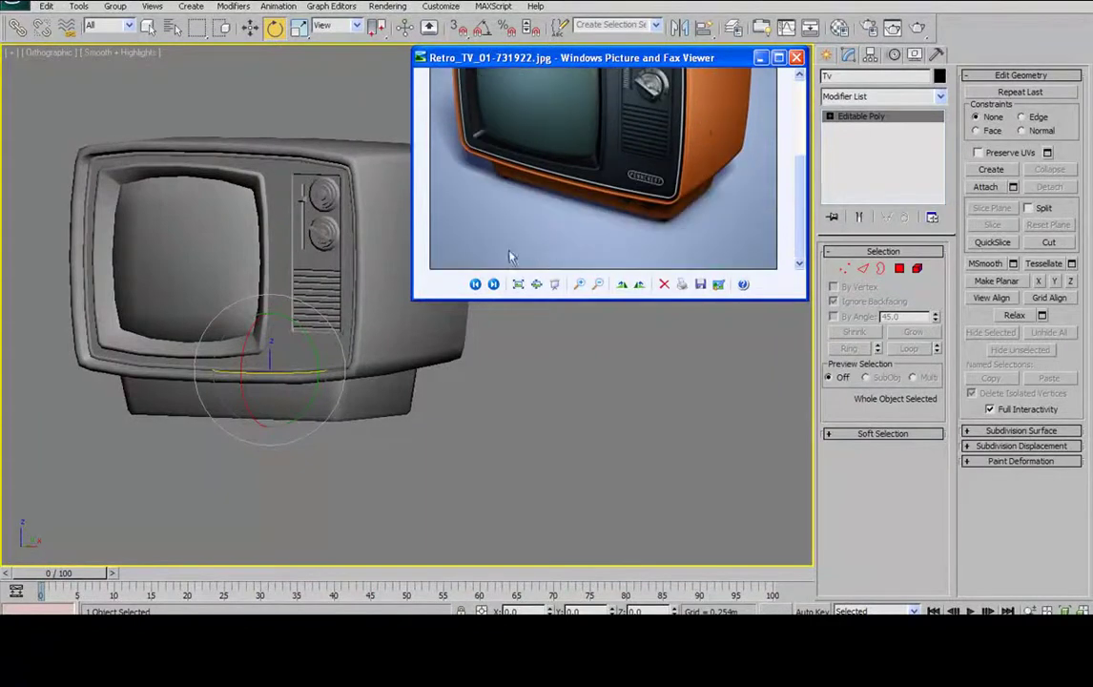
pyautogui.keyDown('alt'); pyautogui.moveTo(292, 239); pyautogui.dragTo(371, 241, button='middle'); pyautogui.keyUp('alt')
pyautogui.moveTo(594, 214); pyautogui.dragTo(590, 223)
pyautogui.keyDown('alt'); pyautogui.moveTo(384, 327); pyautogui.dragTo(389, 310, button='middle'); pyautogui.keyUp('alt')
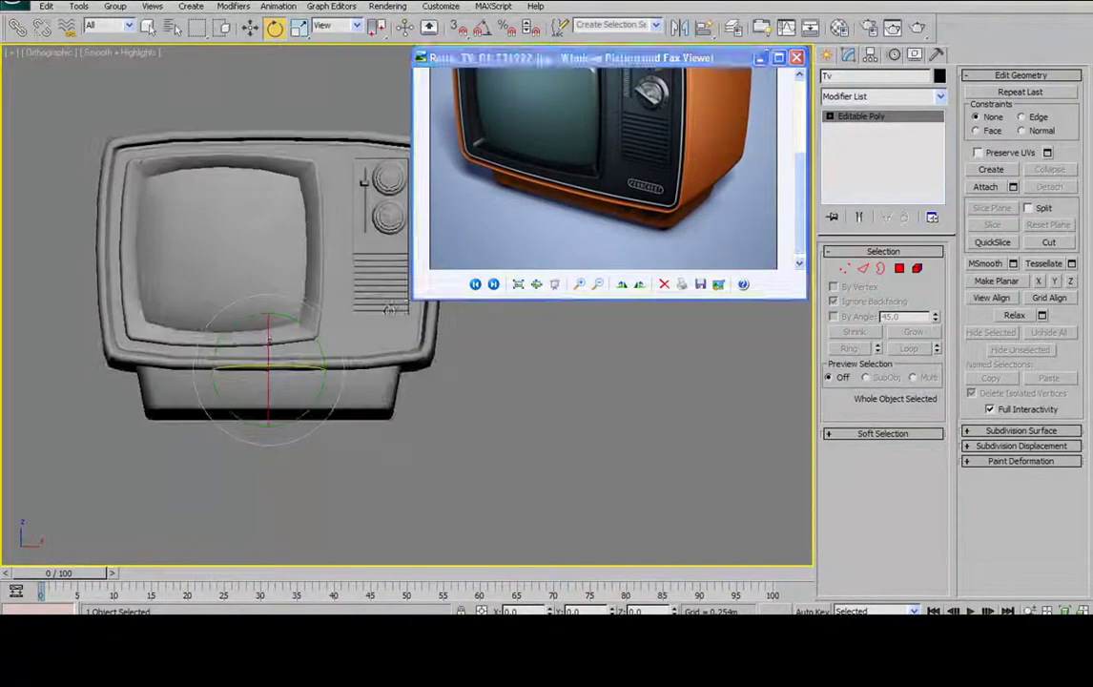
pyautogui.moveTo(634, 229); pyautogui.dragTo(634, 224)
pyautogui.keyDown('alt'); pyautogui.moveTo(272, 234); pyautogui.dragTo(224, 293, button='middle'); pyautogui.keyUp('alt')
# - Switch to the top wireframe view and save the scene as the next numbered version after Tv12.max
pyautogui.press('t')
pyautogui.scroll(2, 239, 280)
pyautogui.press('F3')
pyautogui.press('3')
pyautogui.moveTo(329, 316); pyautogui.dragTo(316, 293, button='middle')
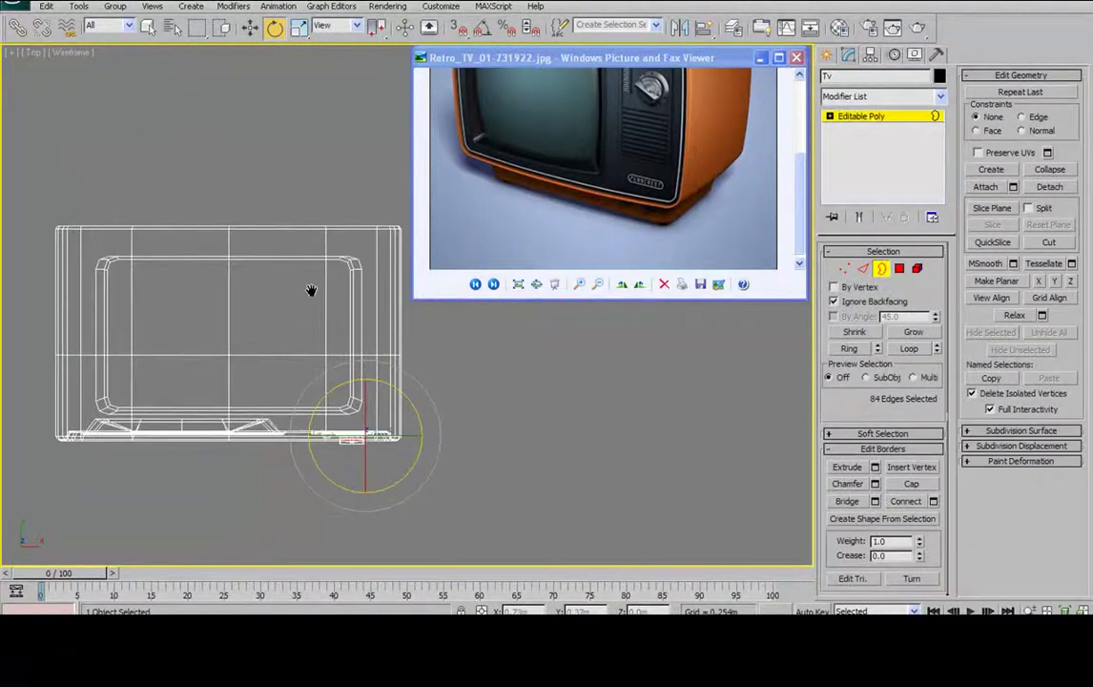
pyautogui.click(827, 55)
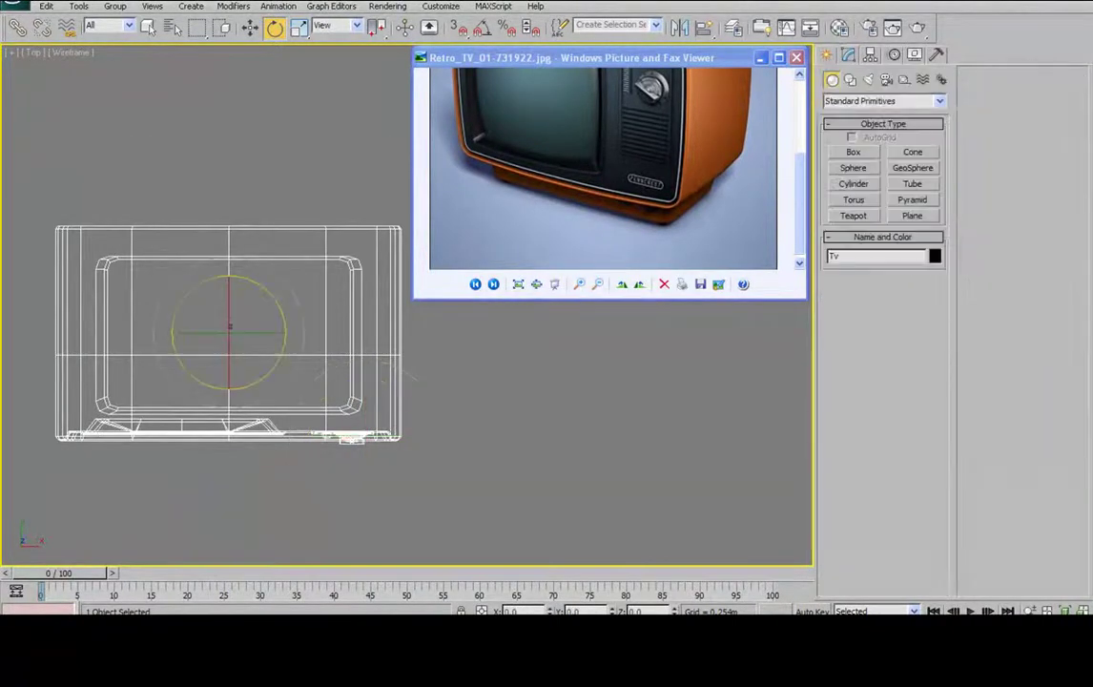
pyautogui.click(14, 6)
pyautogui.click(41, 158)
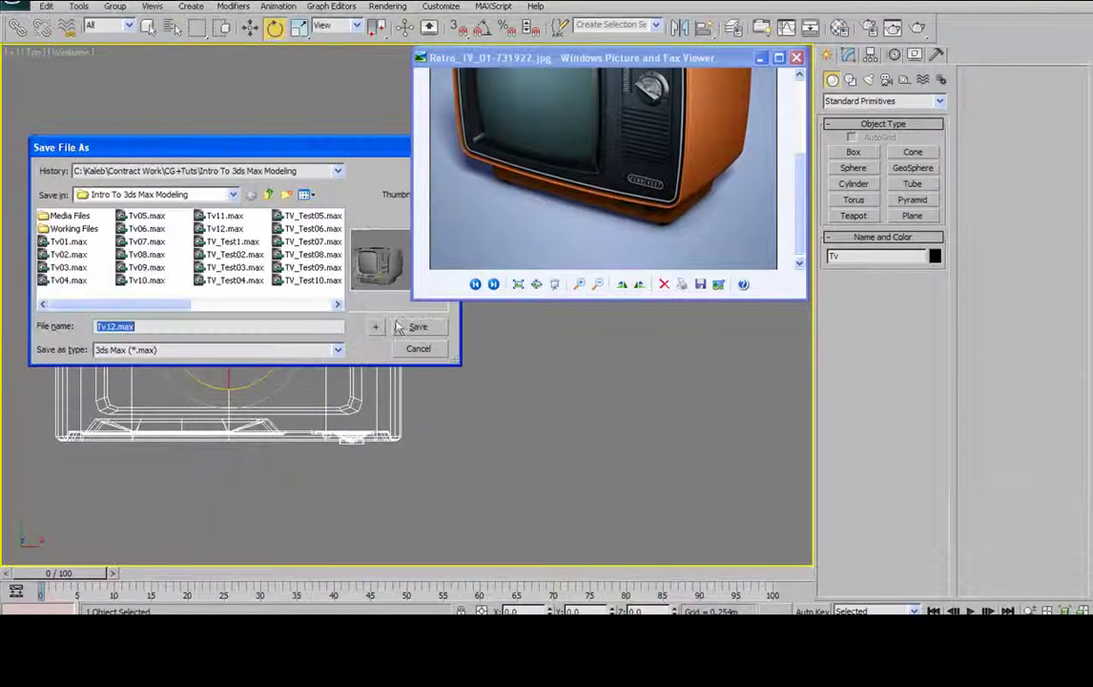
pyautogui.click(380, 326)
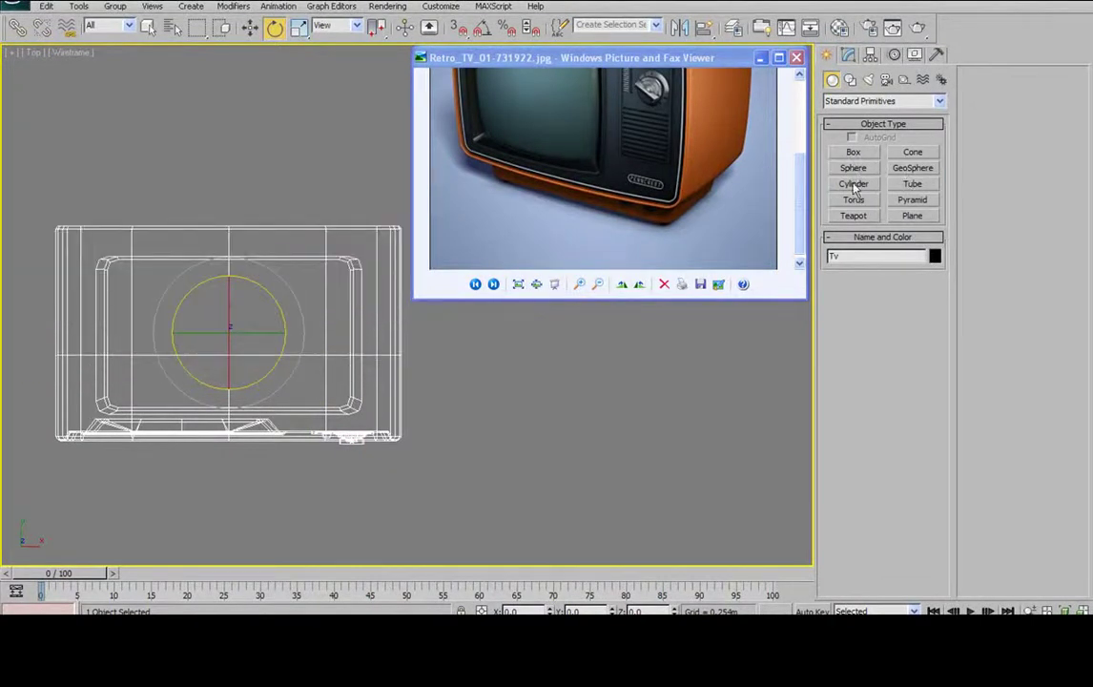
# - Create a cylinder at the base's front corner in the top view, radius about 0.101 m and height about 0.612 m, with 8 sides
pyautogui.click(854, 184)
pyautogui.moveTo(266, 233); pyautogui.dragTo(232, 204, button='middle')
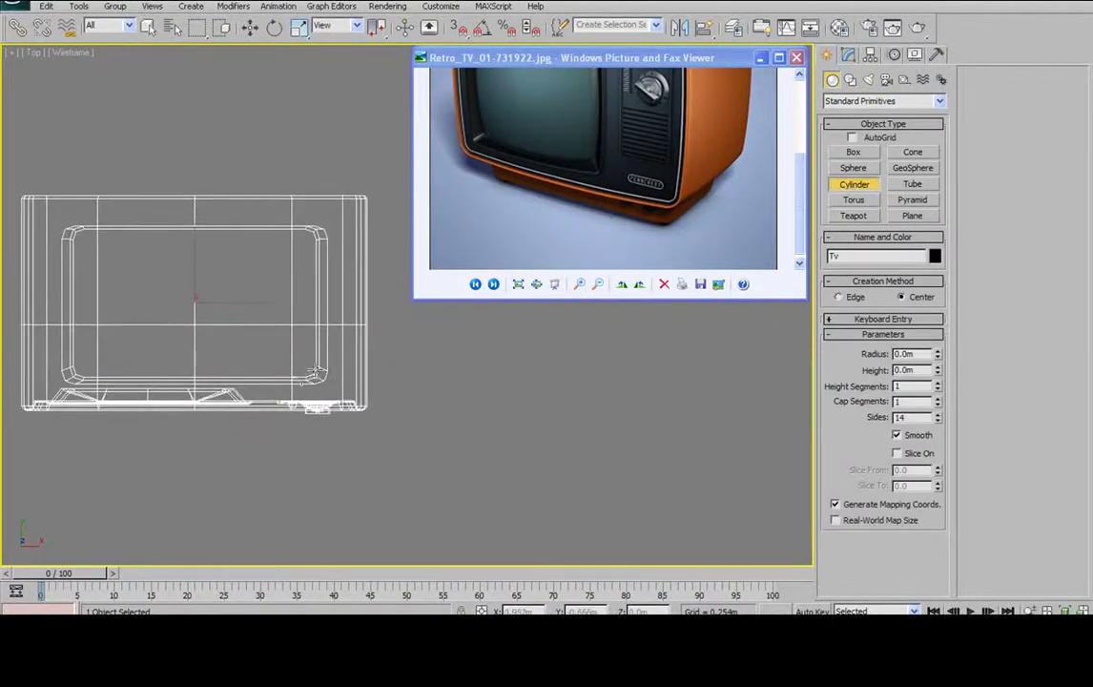
pyautogui.moveTo(309, 368); pyautogui.dragTo(320, 359)
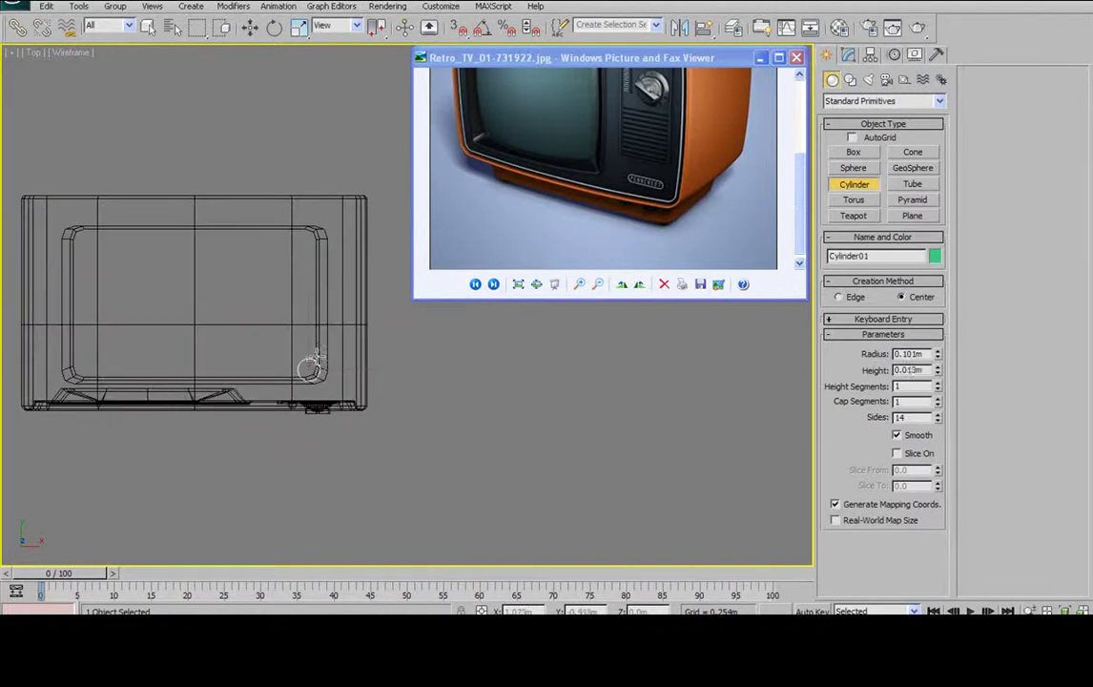
pyautogui.click(250, 27)
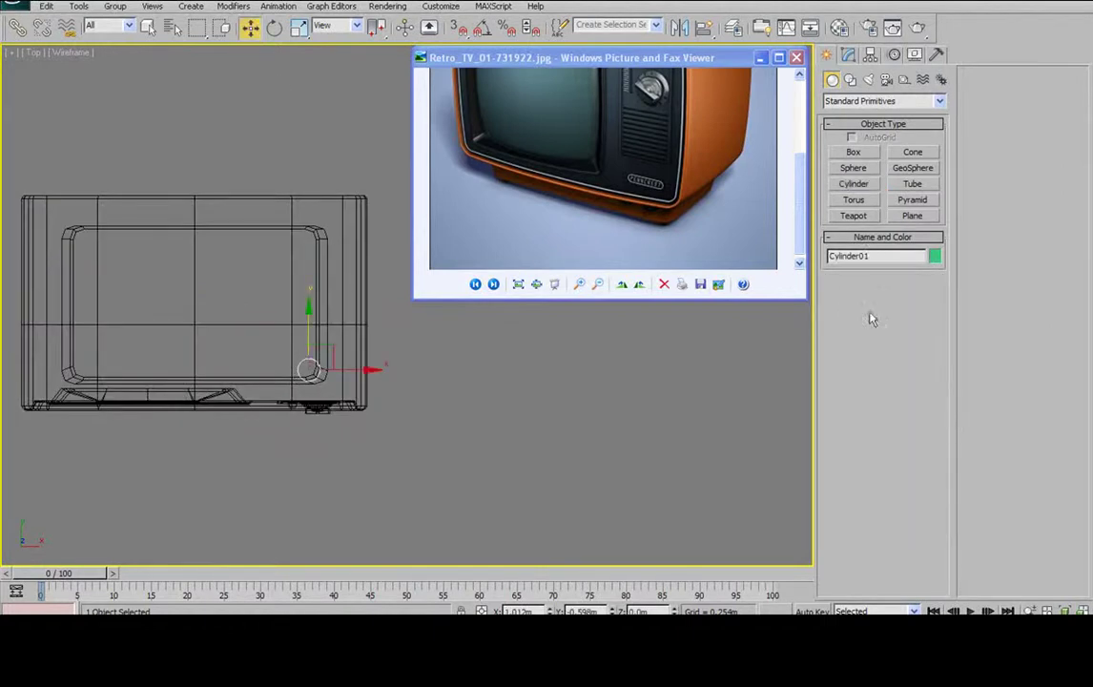
pyautogui.click(388, 372)
pyautogui.click(310, 361)
pyautogui.click(849, 57)
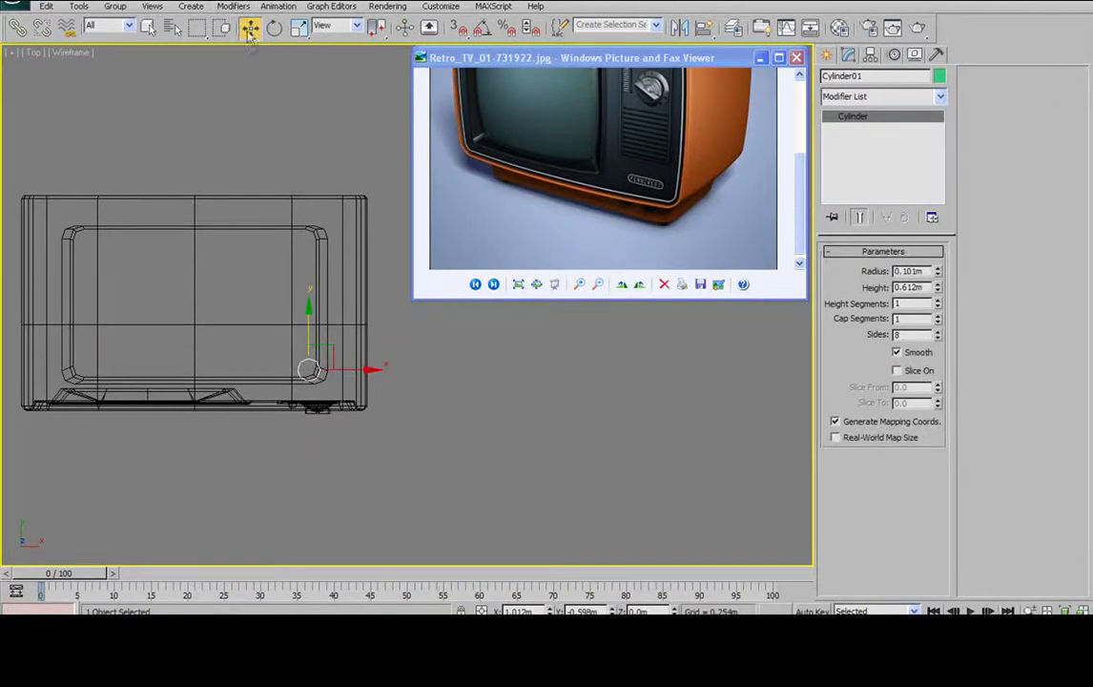
# - In the front view, lower the cylinder to about Z -0.928 m beneath the TV base and return to shaded display
pyautogui.press('f')
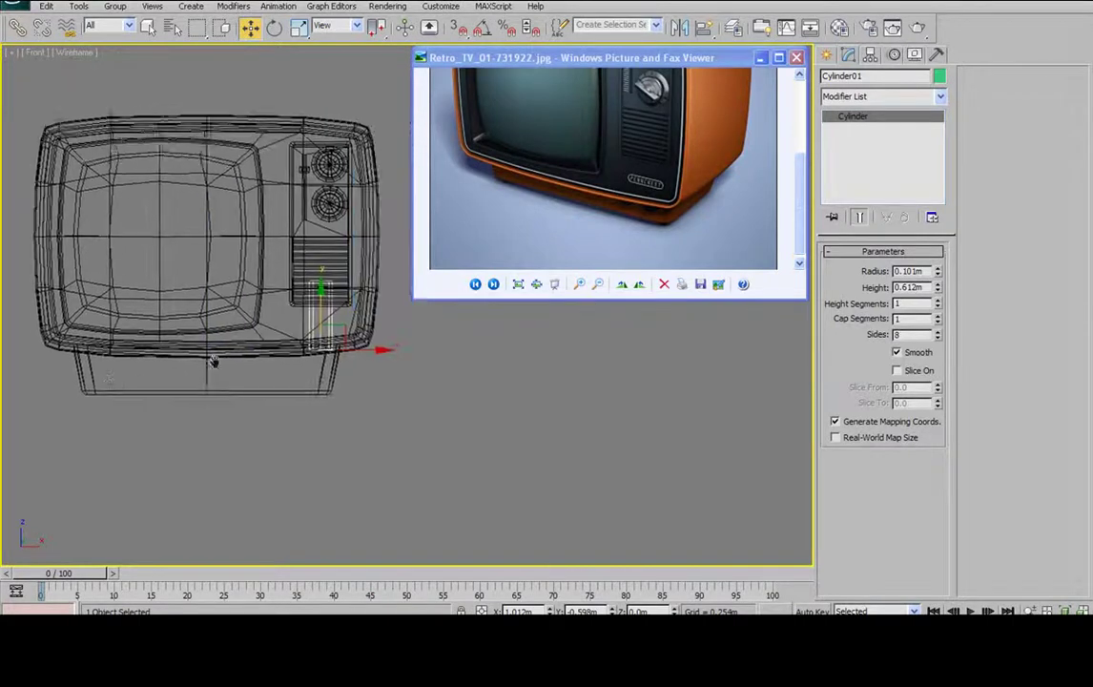
pyautogui.moveTo(313, 303); pyautogui.dragTo(298, 401)
pyautogui.press('F3')
pyautogui.keyDown('alt'); pyautogui.moveTo(360, 415); pyautogui.dragTo(250, 286, button='middle'); pyautogui.keyUp('alt')
pyautogui.moveTo(376, 431); pyautogui.dragTo(403, 338, button='middle')
pyautogui.scroll(3, 329, 303)
pyautogui.moveTo(320, 307); pyautogui.dragTo(353, 253, button='middle')
pyautogui.scroll(3, 334, 277)
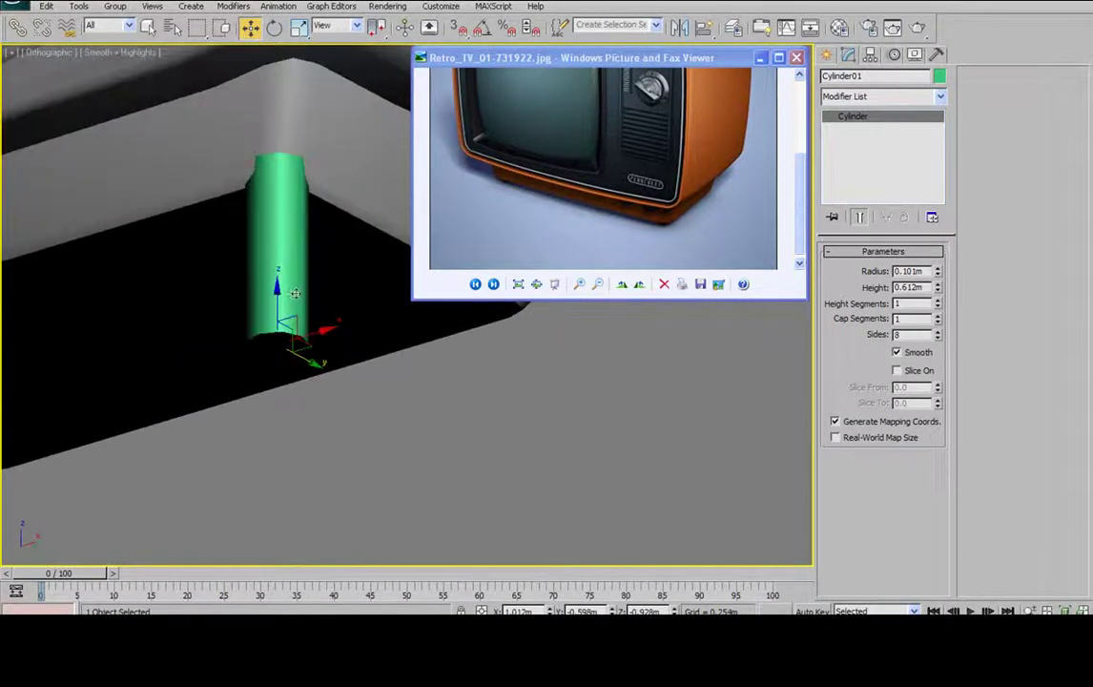
# - With edged faces shown, position the cylinder under the base's front corner at about X 0.959 m, Y -0.542 m, Z -0.997 m
pyautogui.keyDown('alt'); pyautogui.moveTo(310, 329); pyautogui.dragTo(334, 306, button='middle'); pyautogui.keyUp('alt')
pyautogui.press('F4')
pyautogui.moveTo(287, 344); pyautogui.dragTo(290, 386)
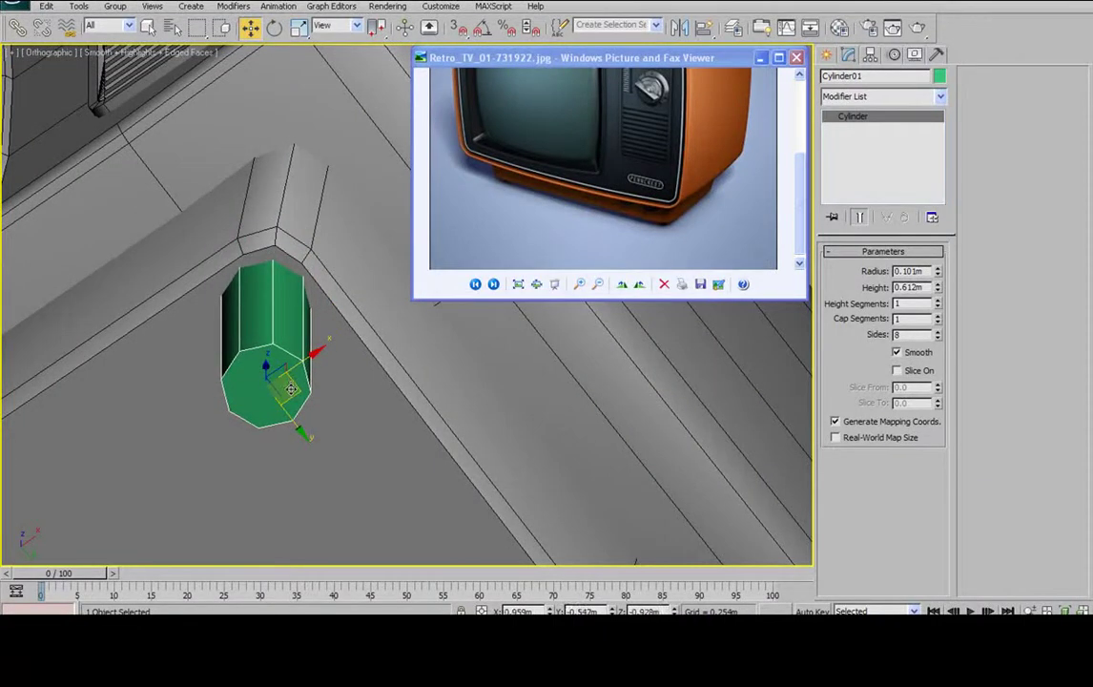
pyautogui.keyDown('alt'); pyautogui.moveTo(290, 386); pyautogui.dragTo(270, 405, button='middle'); pyautogui.keyUp('alt')
pyautogui.moveTo(270, 406); pyautogui.dragTo(265, 439)
pyautogui.moveTo(358, 351)
pyautogui.keyDown('alt'); pyautogui.mouseDown(button='middle')
pyautogui.moveTo(329, 289)
pyautogui.moveTo(361, 334)
pyautogui.mouseUp(button='middle'); pyautogui.keyUp('alt')
# - Convert the leg cylinder to an Editable Poly
pyautogui.rightClick(361, 334)
pyautogui.moveTo(381, 466)
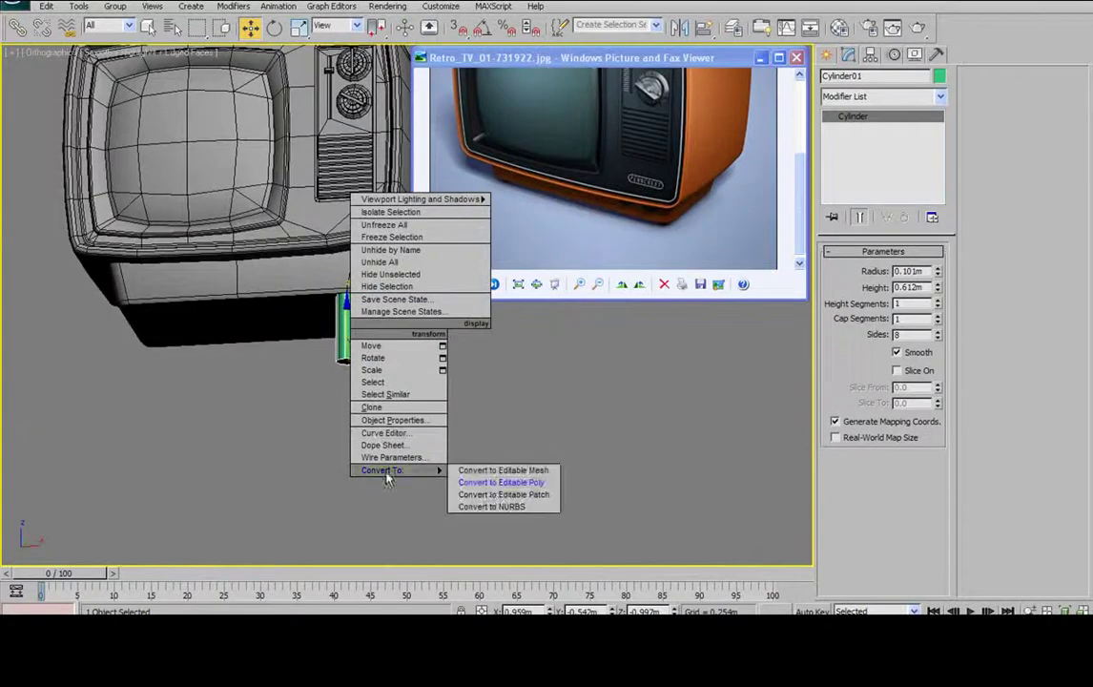
pyautogui.click(501, 482)
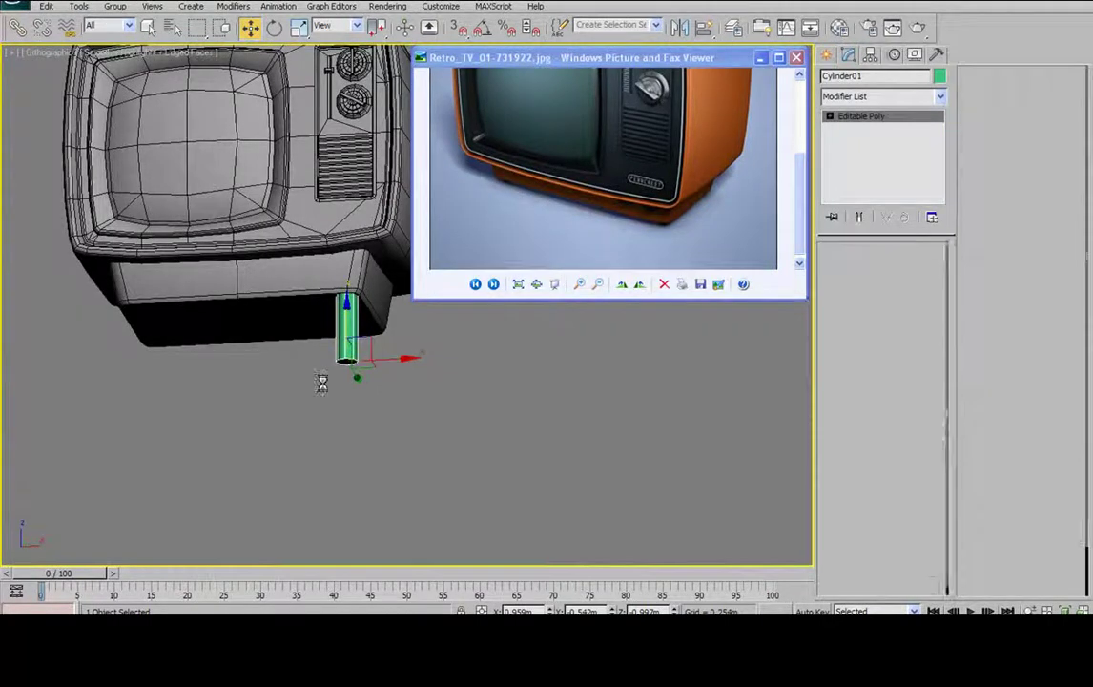
# - In polygon editing, pull one of the leg cylinder's side polygons outward, and leave polygon editing
pyautogui.press('4')
pyautogui.moveTo(349, 320); pyautogui.dragTo(349, 295)
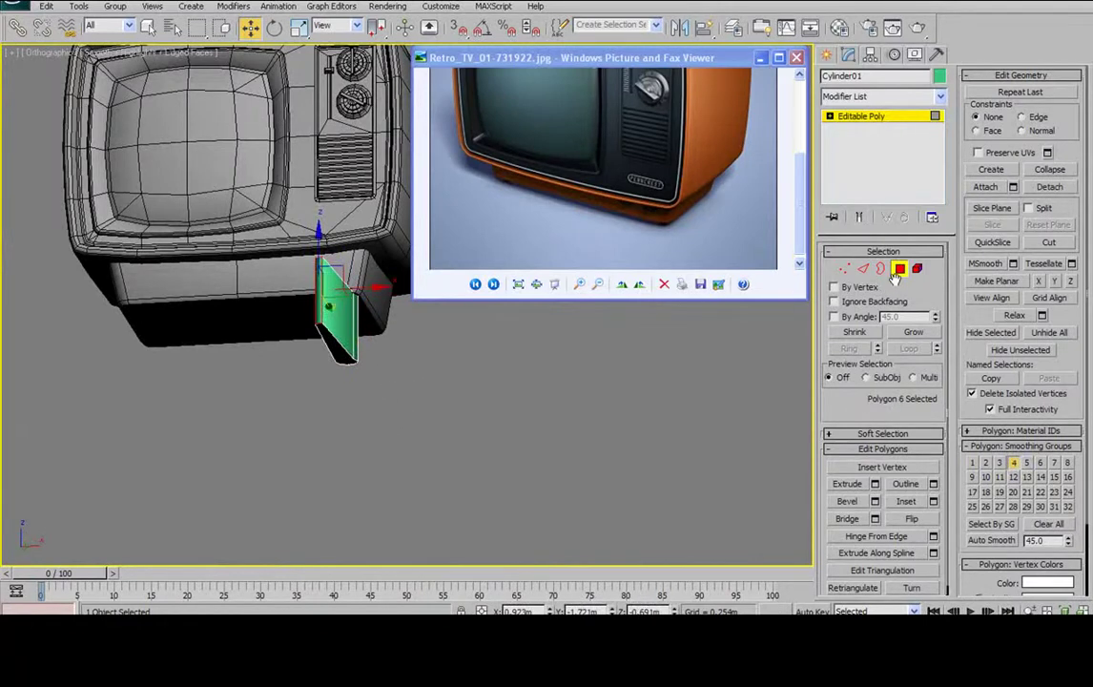
pyautogui.click(899, 270)
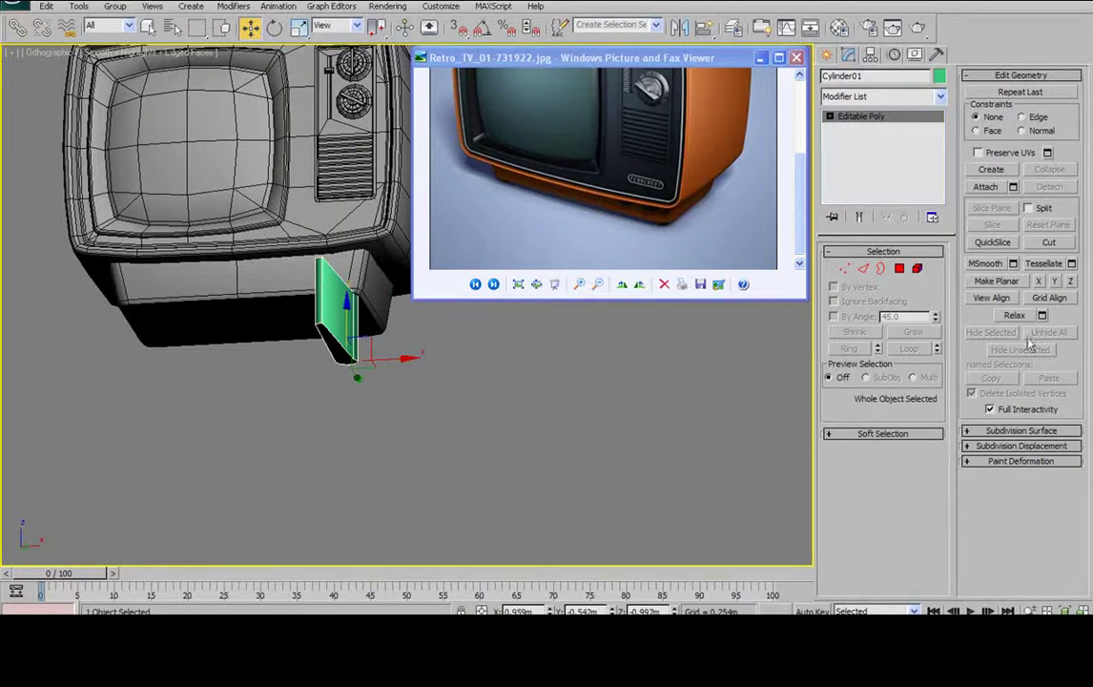
# - In polygon editing, try to push the leg cylinder's pulled-out side polygon back toward the cylinder along Y
pyautogui.moveTo(291, 205); pyautogui.dragTo(279, 363, button='middle')
pyautogui.click(899, 269)
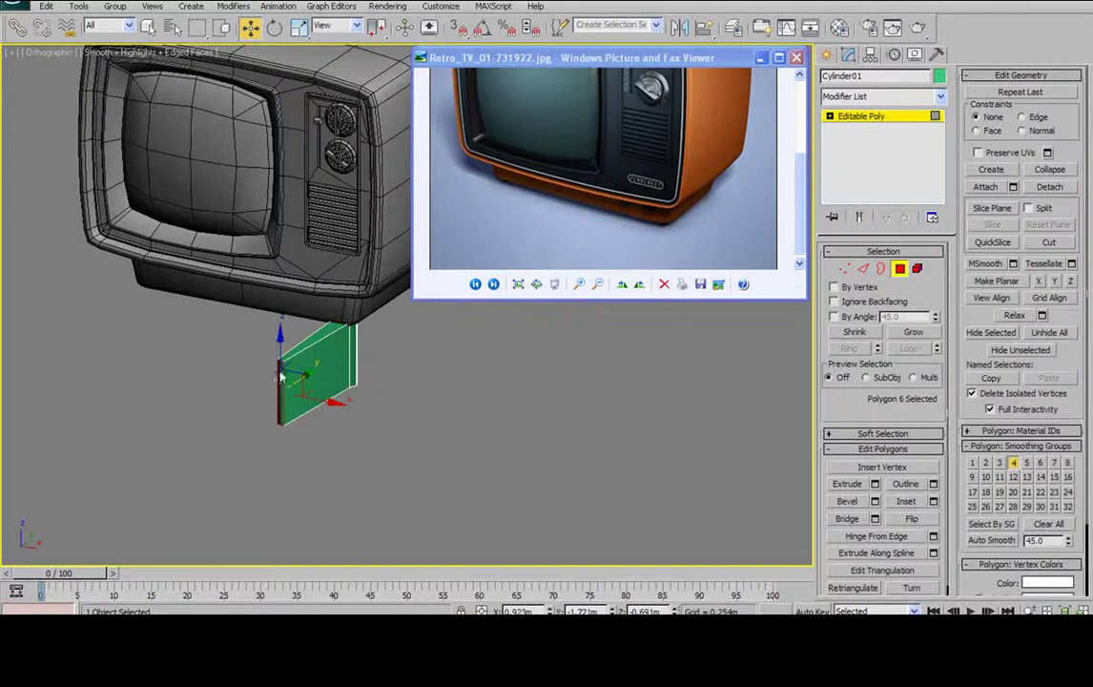
pyautogui.moveTo(307, 375); pyautogui.dragTo(370, 339)
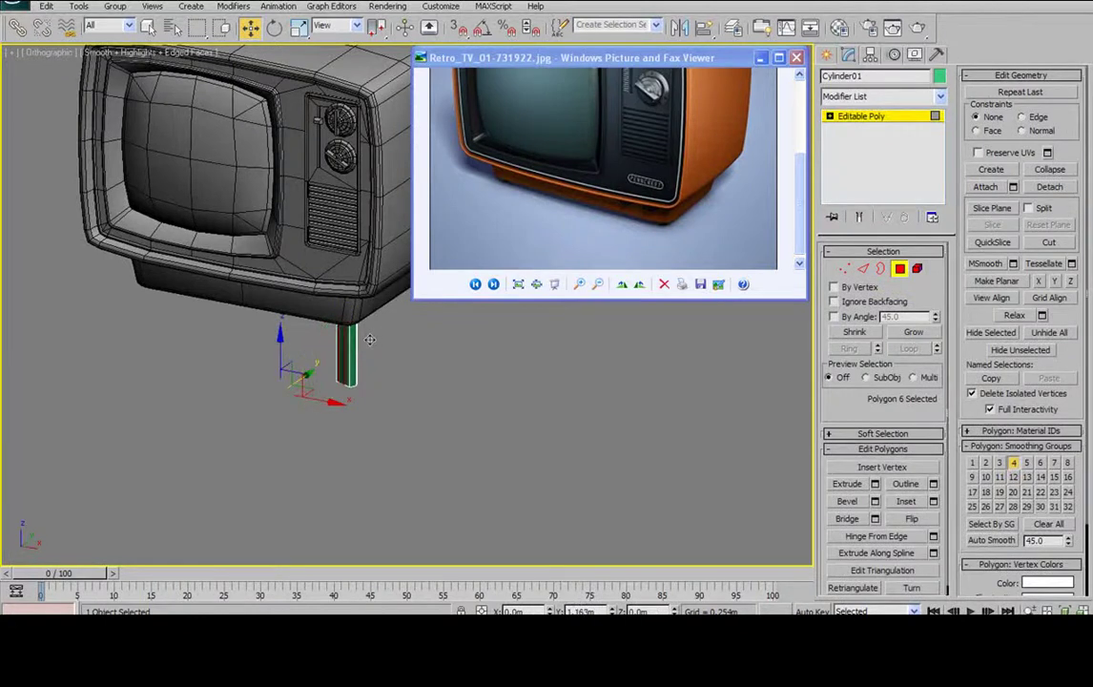
pyautogui.keyDown('alt'); pyautogui.moveTo(366, 351); pyautogui.dragTo(373, 232, button='middle'); pyautogui.keyUp('alt')
pyautogui.scroll(6, 260, 374)
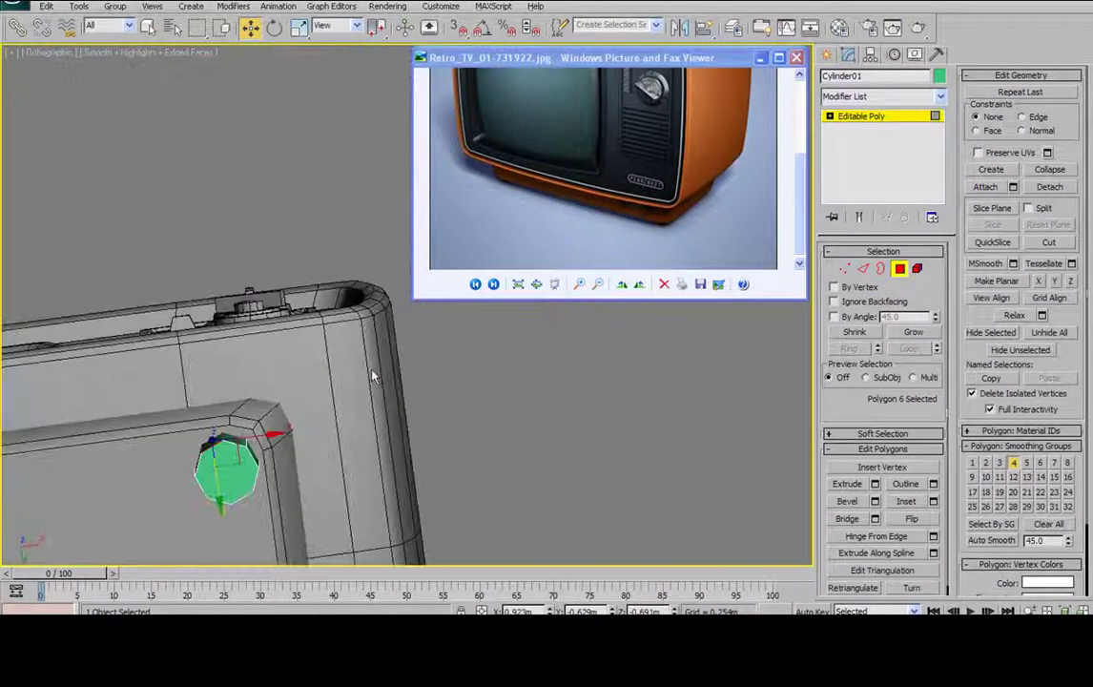
pyautogui.keyDown('alt'); pyautogui.moveTo(263, 373); pyautogui.dragTo(169, 394, button='middle'); pyautogui.keyUp('alt')
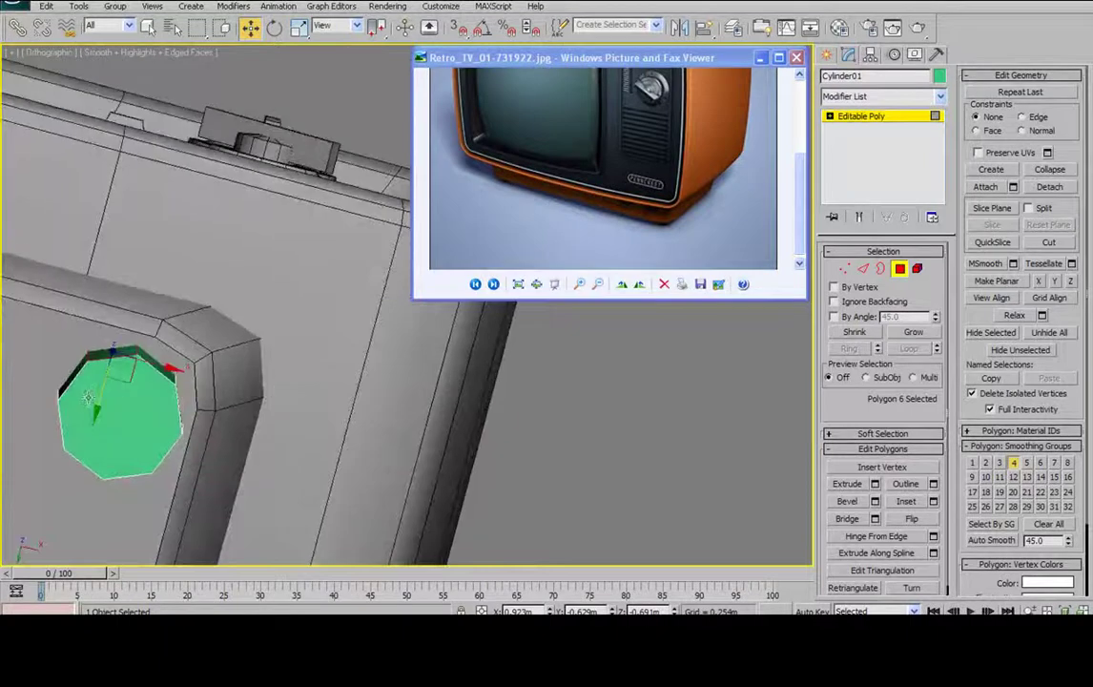
pyautogui.keyDown('alt'); pyautogui.moveTo(283, 360); pyautogui.dragTo(372, 310, button='middle'); pyautogui.keyUp('alt')
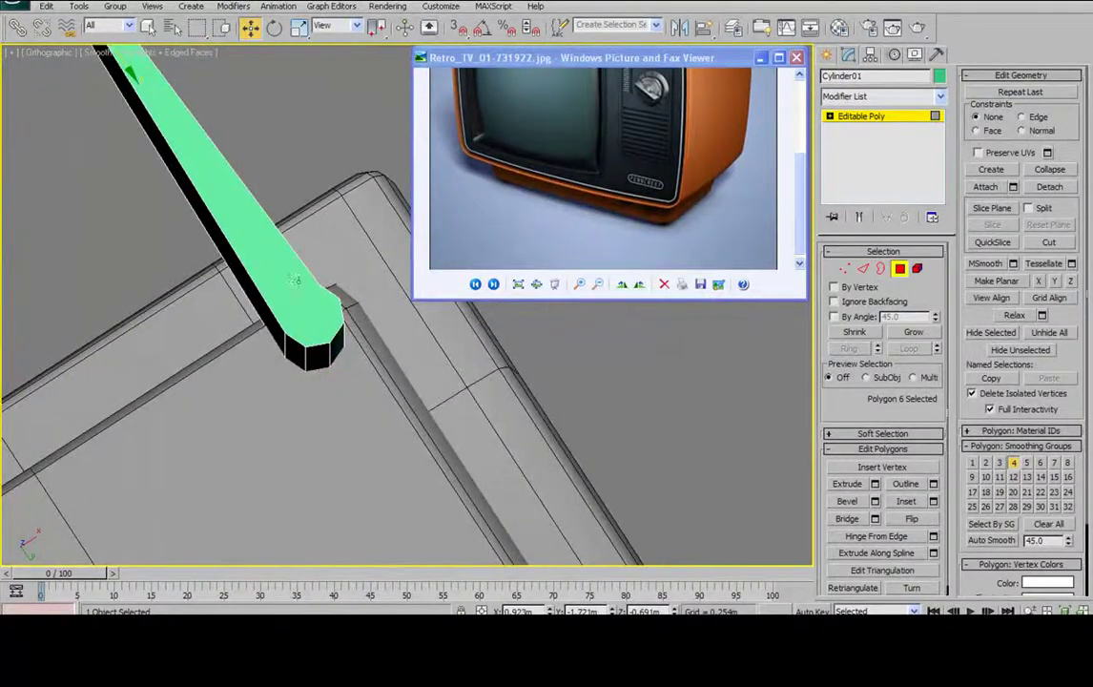
# - Move the leg's pulled-out side polygon back along Y to restore the round cylinder beneath the base corner
pyautogui.scroll(-2, 323, 280)
pyautogui.keyDown('alt'); pyautogui.moveTo(299, 252); pyautogui.dragTo(241, 143, button='middle'); pyautogui.keyUp('alt')
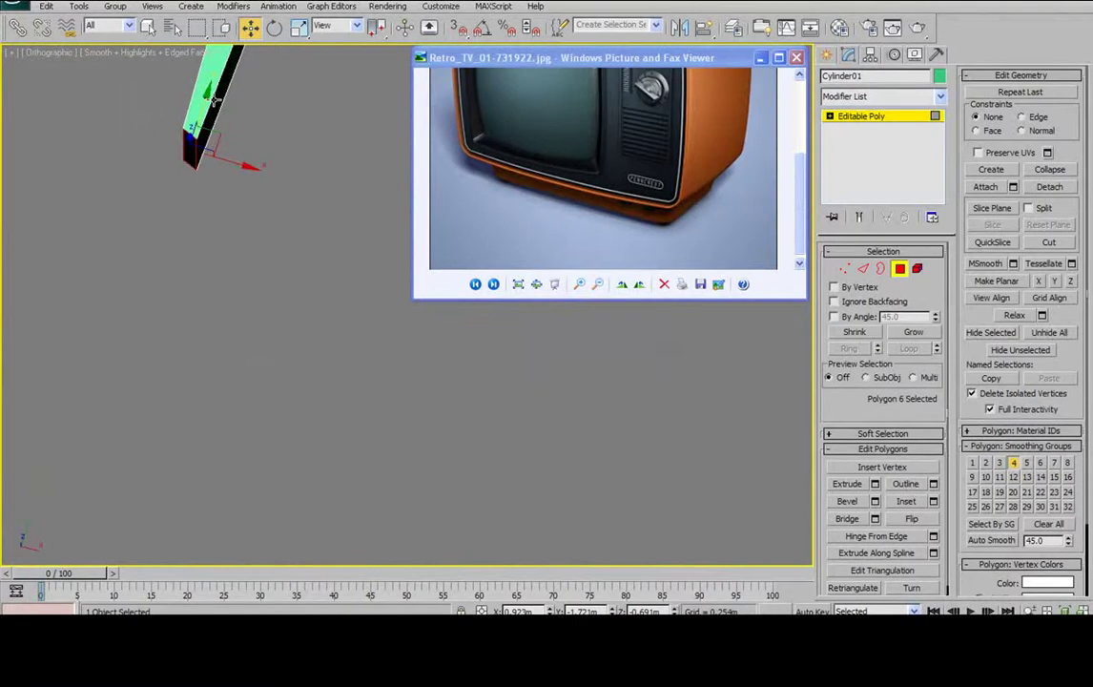
pyautogui.keyDown('alt'); pyautogui.moveTo(210, 98); pyautogui.dragTo(177, 375, button='middle'); pyautogui.keyUp('alt')
pyautogui.moveTo(194, 341); pyautogui.dragTo(197, 460)
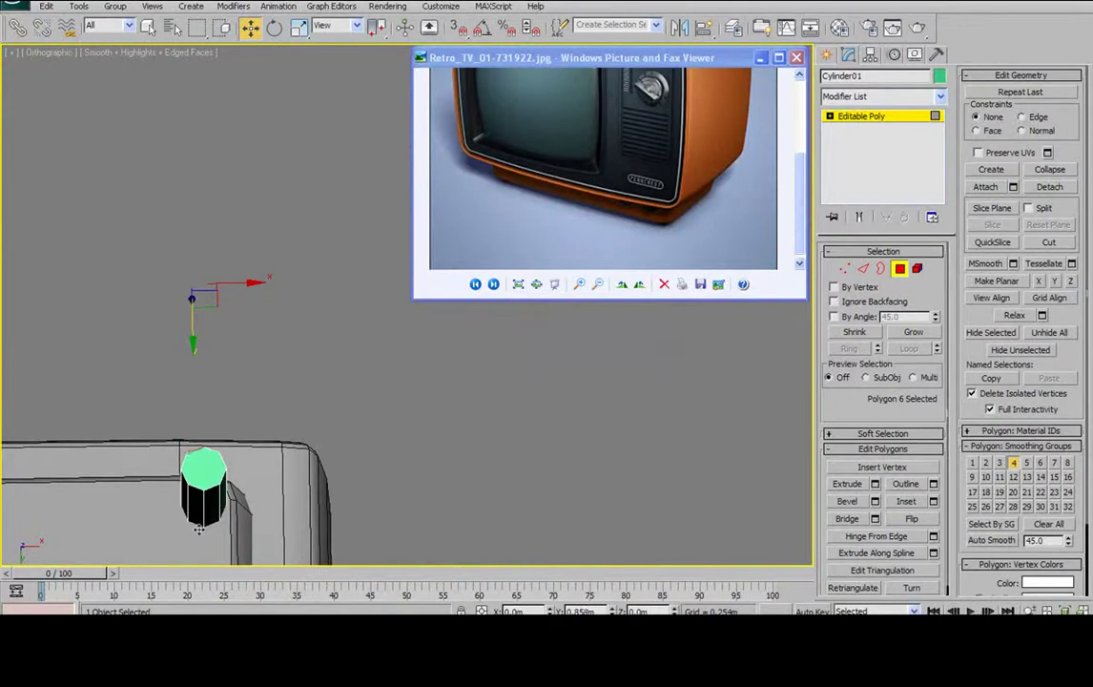
pyautogui.keyDown('alt'); pyautogui.moveTo(186, 394); pyautogui.dragTo(191, 260, button='middle'); pyautogui.keyUp('alt')
pyautogui.keyDown('alt'); pyautogui.moveTo(246, 347); pyautogui.dragTo(277, 292, button='middle'); pyautogui.keyUp('alt')
pyautogui.keyDown('alt'); pyautogui.moveTo(277, 379); pyautogui.dragTo(271, 369, button='middle'); pyautogui.keyUp('alt')
# - Select the leg's bottom polygon and raise it about 0.49 m along Z to shorten the leg
pyautogui.click(254, 381)
pyautogui.keyDown('alt'); pyautogui.moveTo(269, 279); pyautogui.dragTo(274, 384, button='middle'); pyautogui.keyUp('alt')
pyautogui.scroll(-5, 320, 245)
pyautogui.moveTo(320, 244); pyautogui.dragTo(274, 334, button='middle')
pyautogui.keyDown('alt'); pyautogui.moveTo(274, 334); pyautogui.dragTo(210, 275, button='middle'); pyautogui.keyUp('alt')
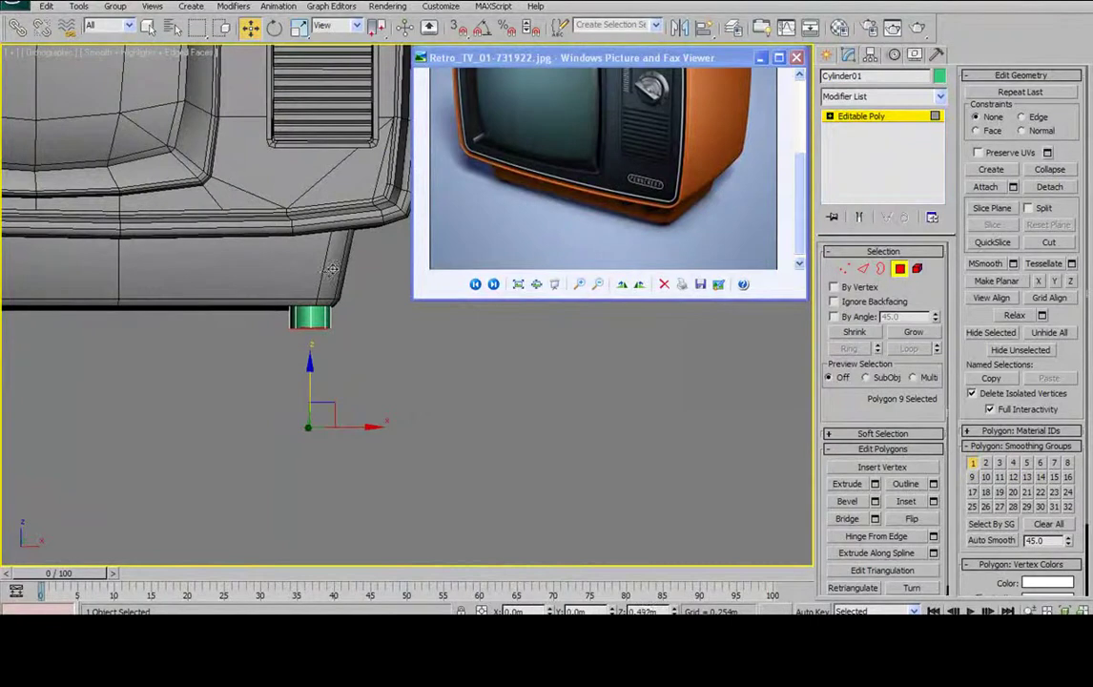
# - Taper the leg by scaling its bottom polygon to about 80%, deselect the polygon and return to shaded display
pyautogui.keyDown('alt'); pyautogui.moveTo(330, 270); pyautogui.dragTo(324, 305, button='middle'); pyautogui.keyUp('alt')
pyautogui.rightClick(297, 28)
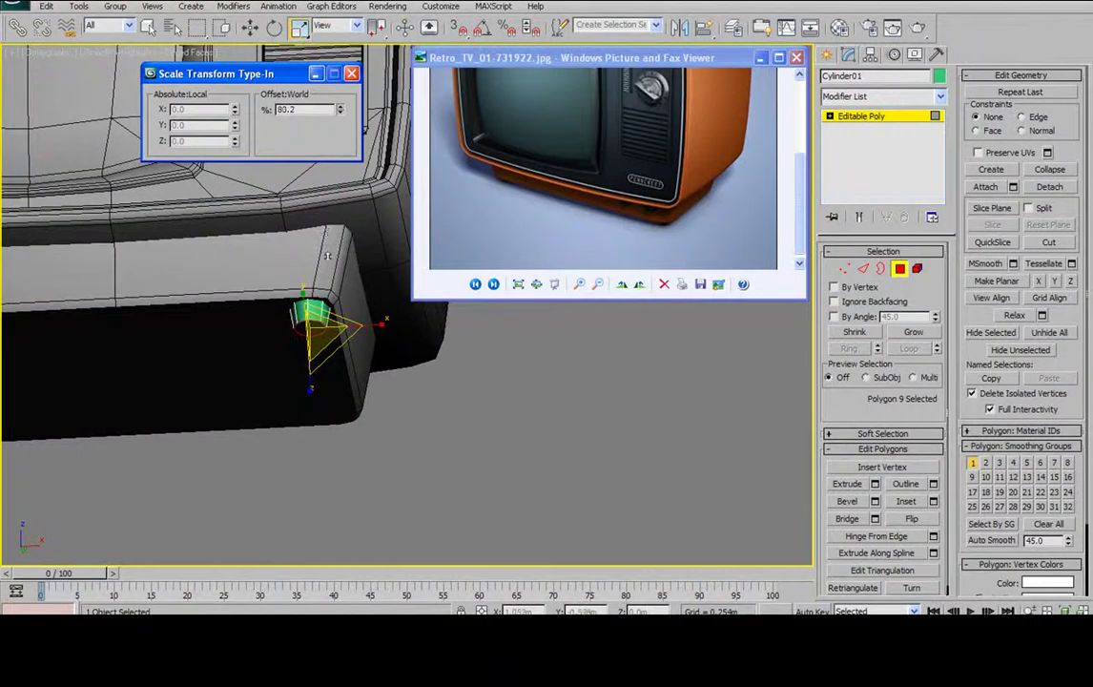
pyautogui.keyDown('alt'); pyautogui.moveTo(308, 223); pyautogui.dragTo(278, 291, button='middle'); pyautogui.keyUp('alt')
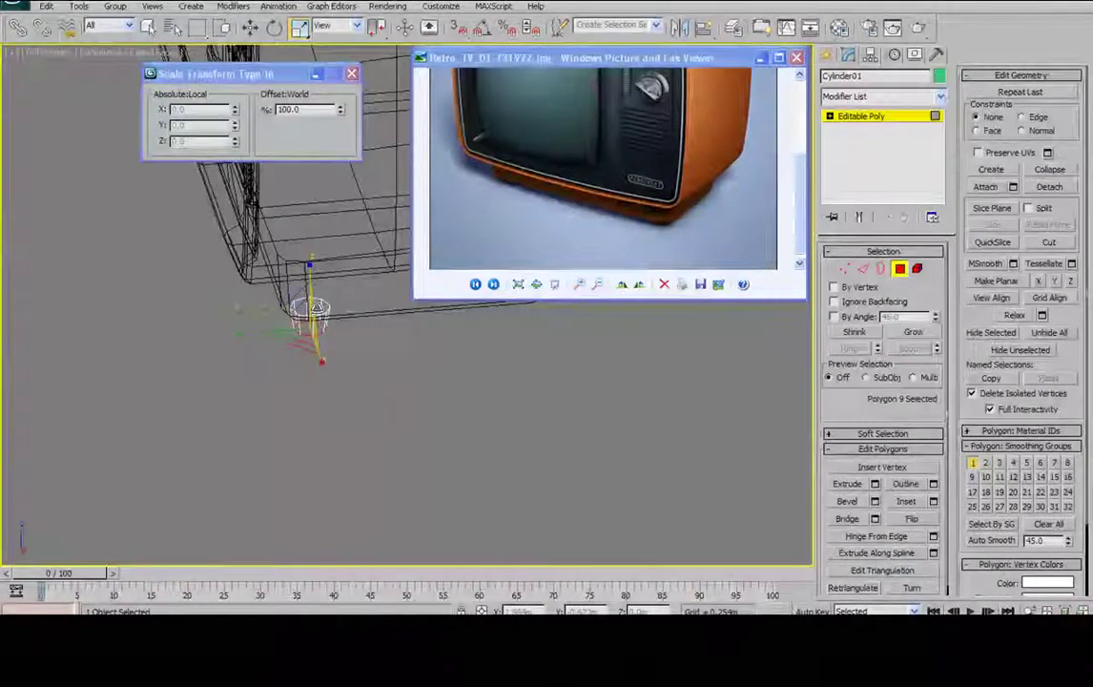
pyautogui.click(456, 323)
pyautogui.press('F3')
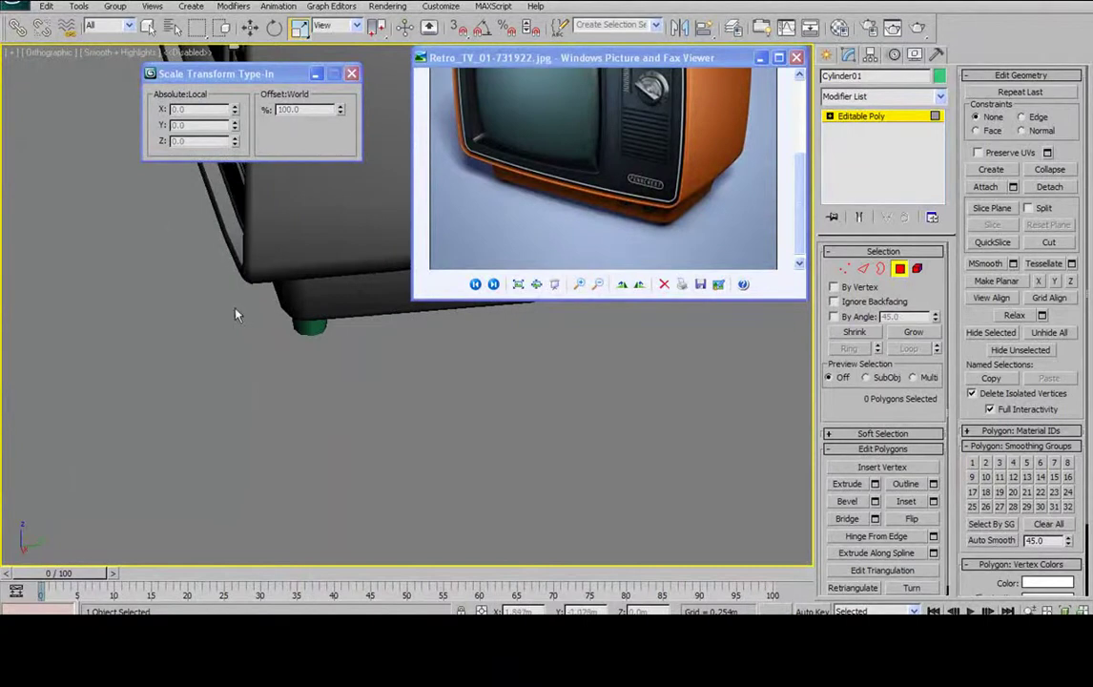
# - Leave polygon editing on the leg and bring the whole underside of the TV base into view
pyautogui.keyDown('alt'); pyautogui.moveTo(264, 302); pyautogui.dragTo(748, 389, button='middle'); pyautogui.keyUp('alt')
pyautogui.scroll(-4, 322, 259)
pyautogui.click(902, 272)
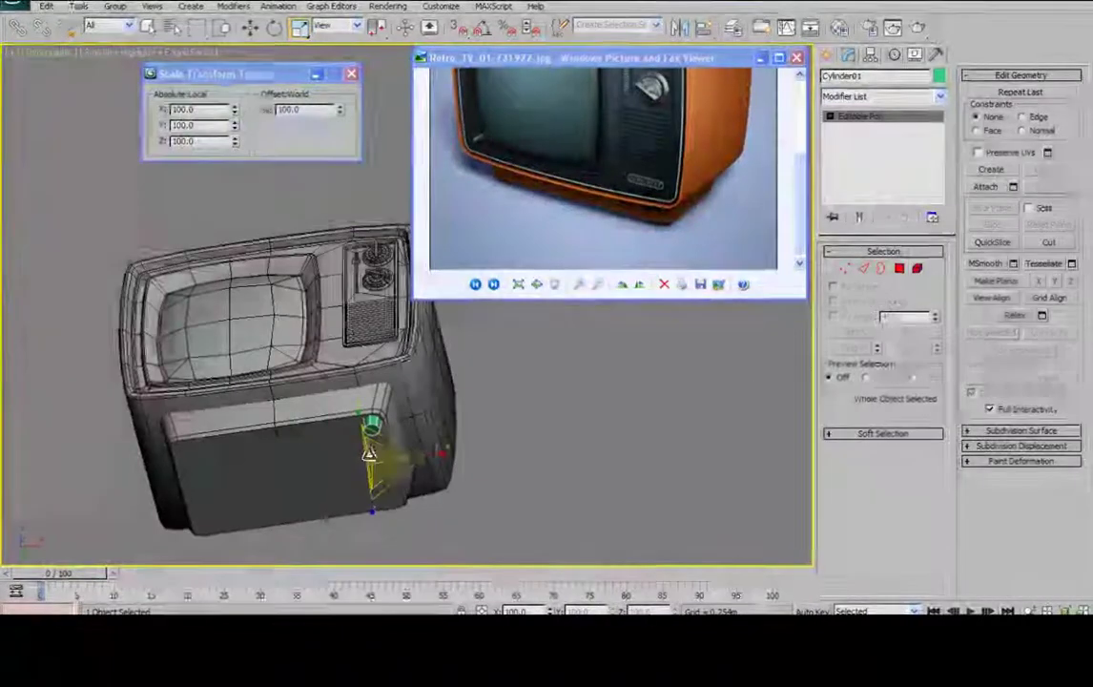
pyautogui.keyDown('alt'); pyautogui.moveTo(370, 449); pyautogui.dragTo(386, 367, button='middle'); pyautogui.keyUp('alt')
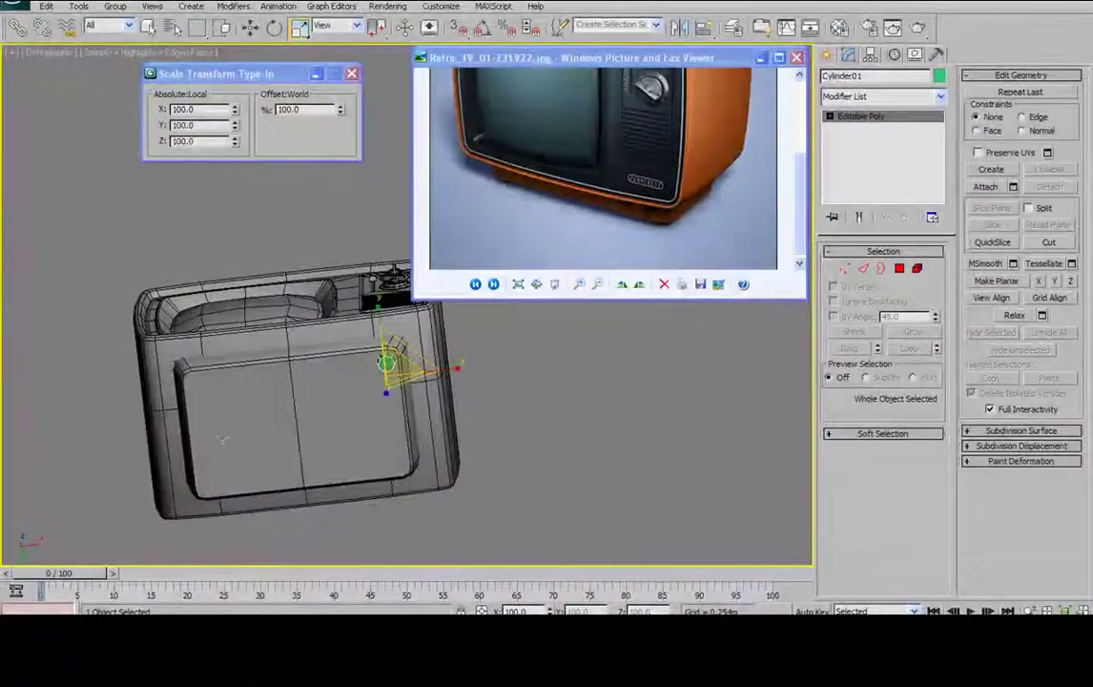
pyautogui.keyDown('alt'); pyautogui.moveTo(222, 438); pyautogui.dragTo(370, 429, button='middle'); pyautogui.keyUp('alt')
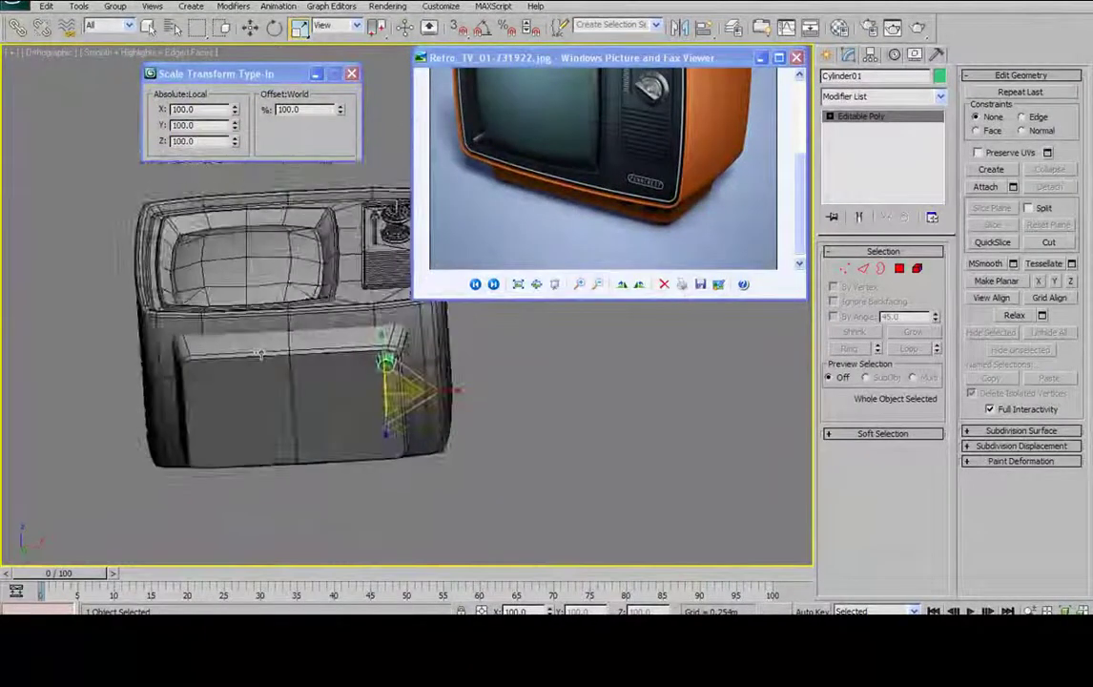